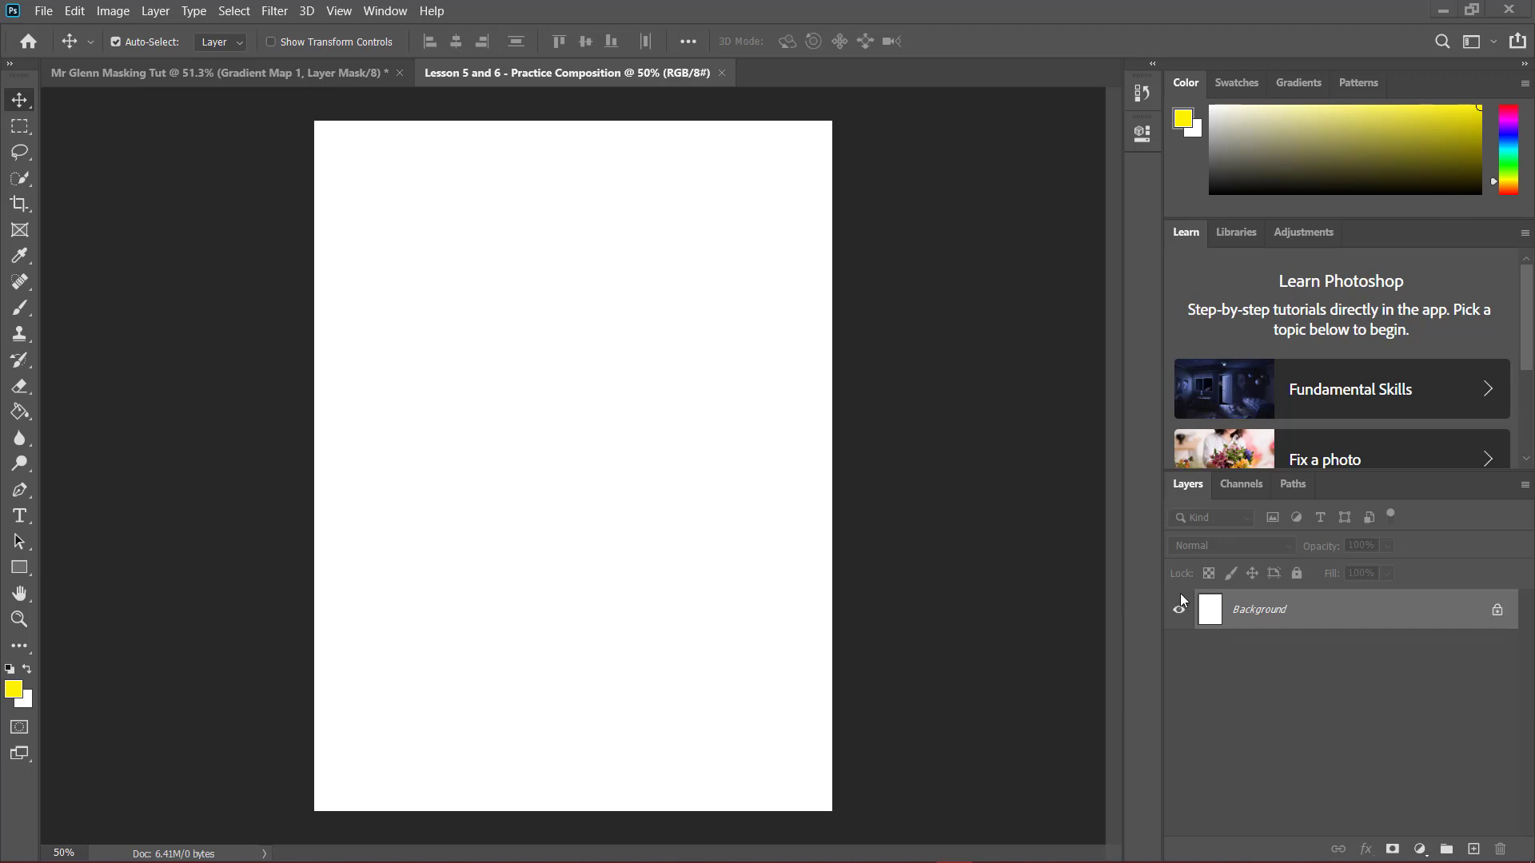
# - Inspect the masked astronaut in the masking tutorial document and return to the Practice Composition document
pyautogui.click(327, 72)
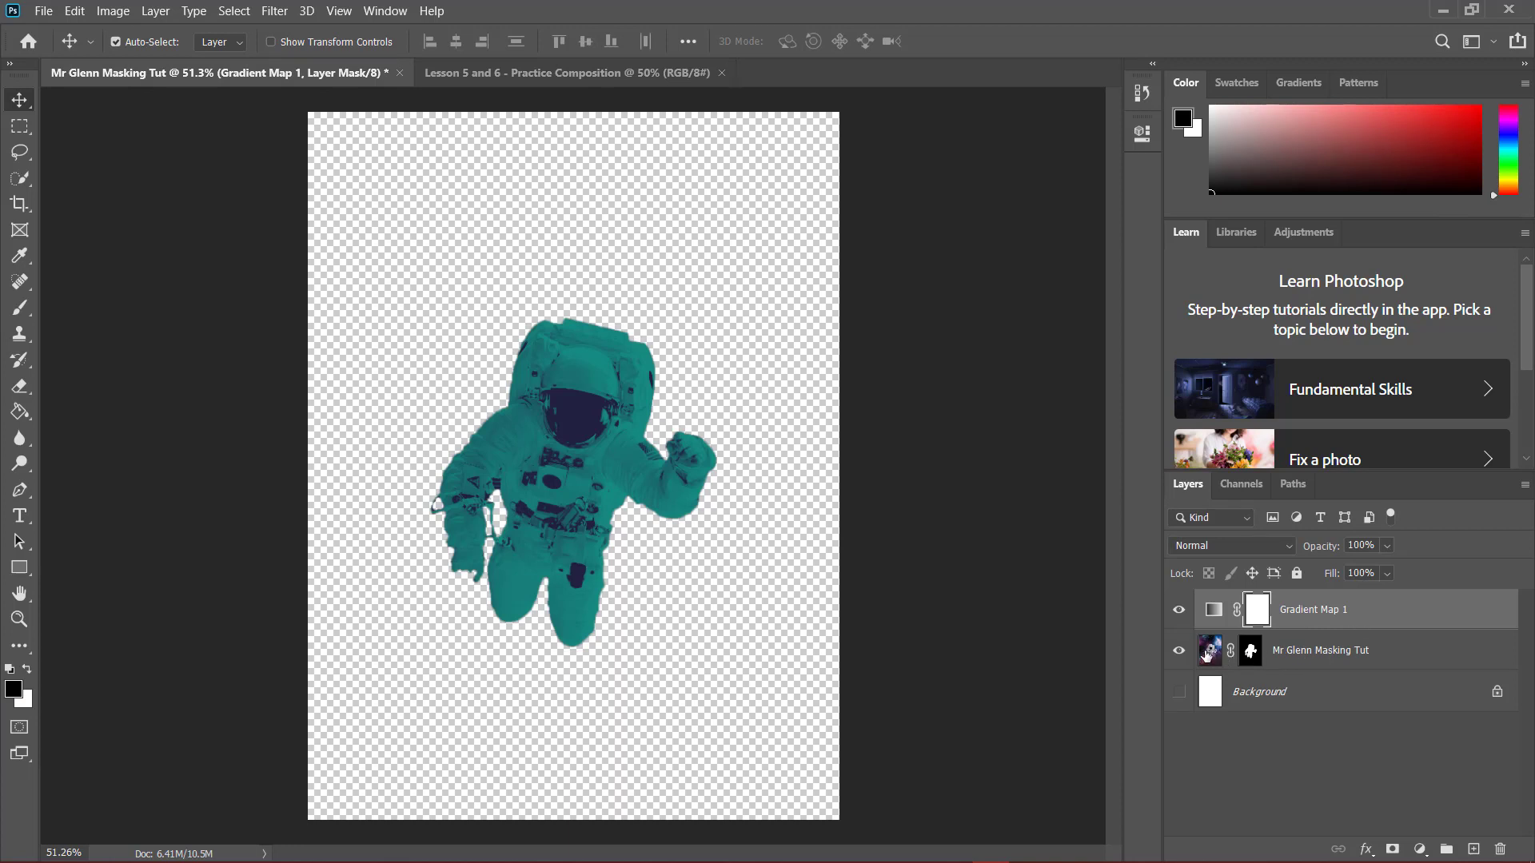
pyautogui.click(519, 72)
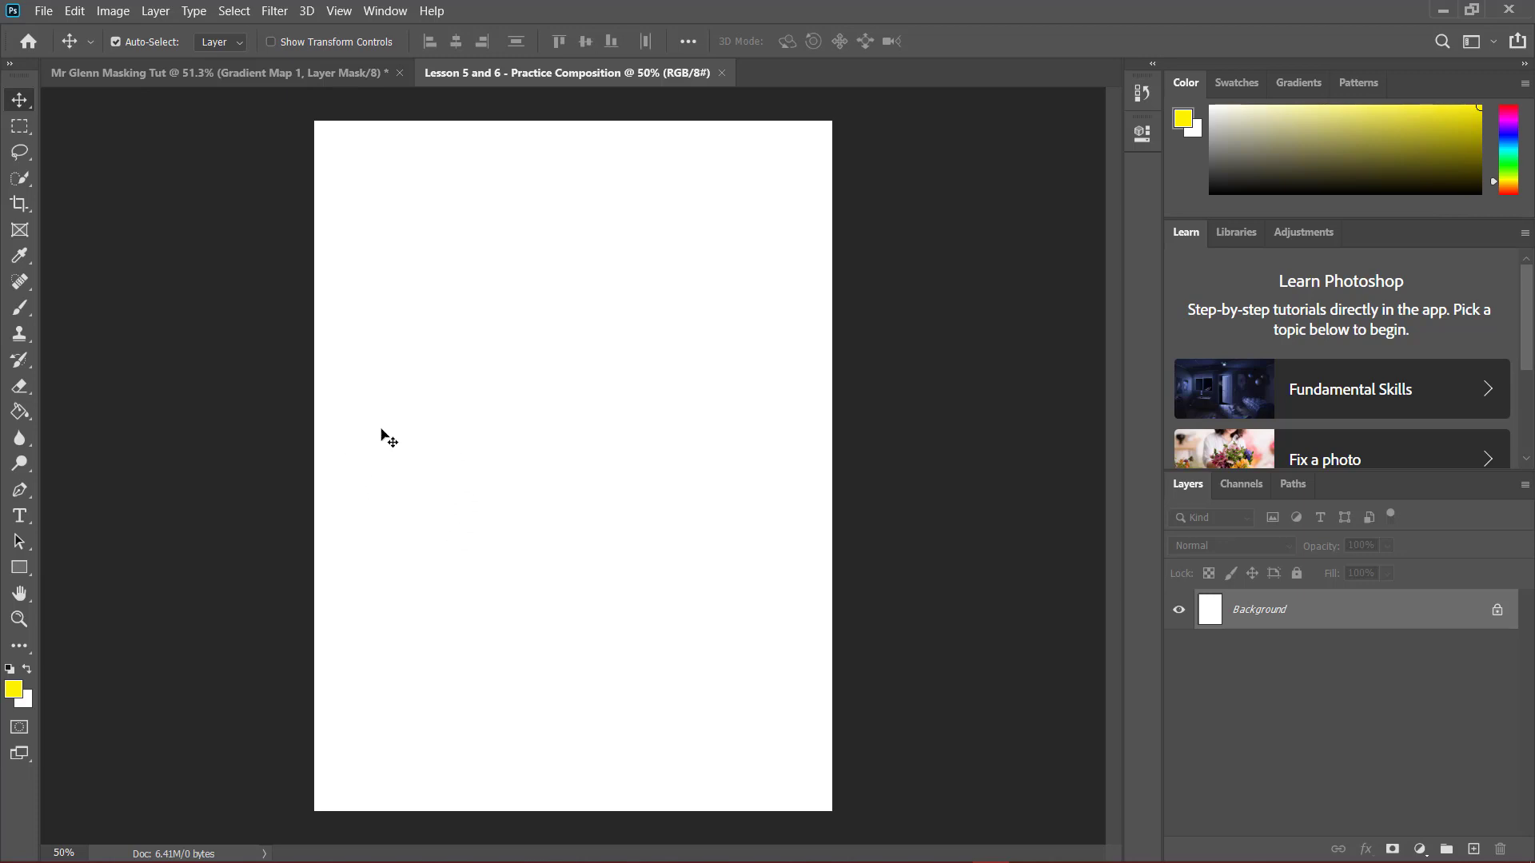
# - Paint a rough three-by-three rule-of-thirds grid across the blank canvas with a black brush
pyautogui.click(21, 311)
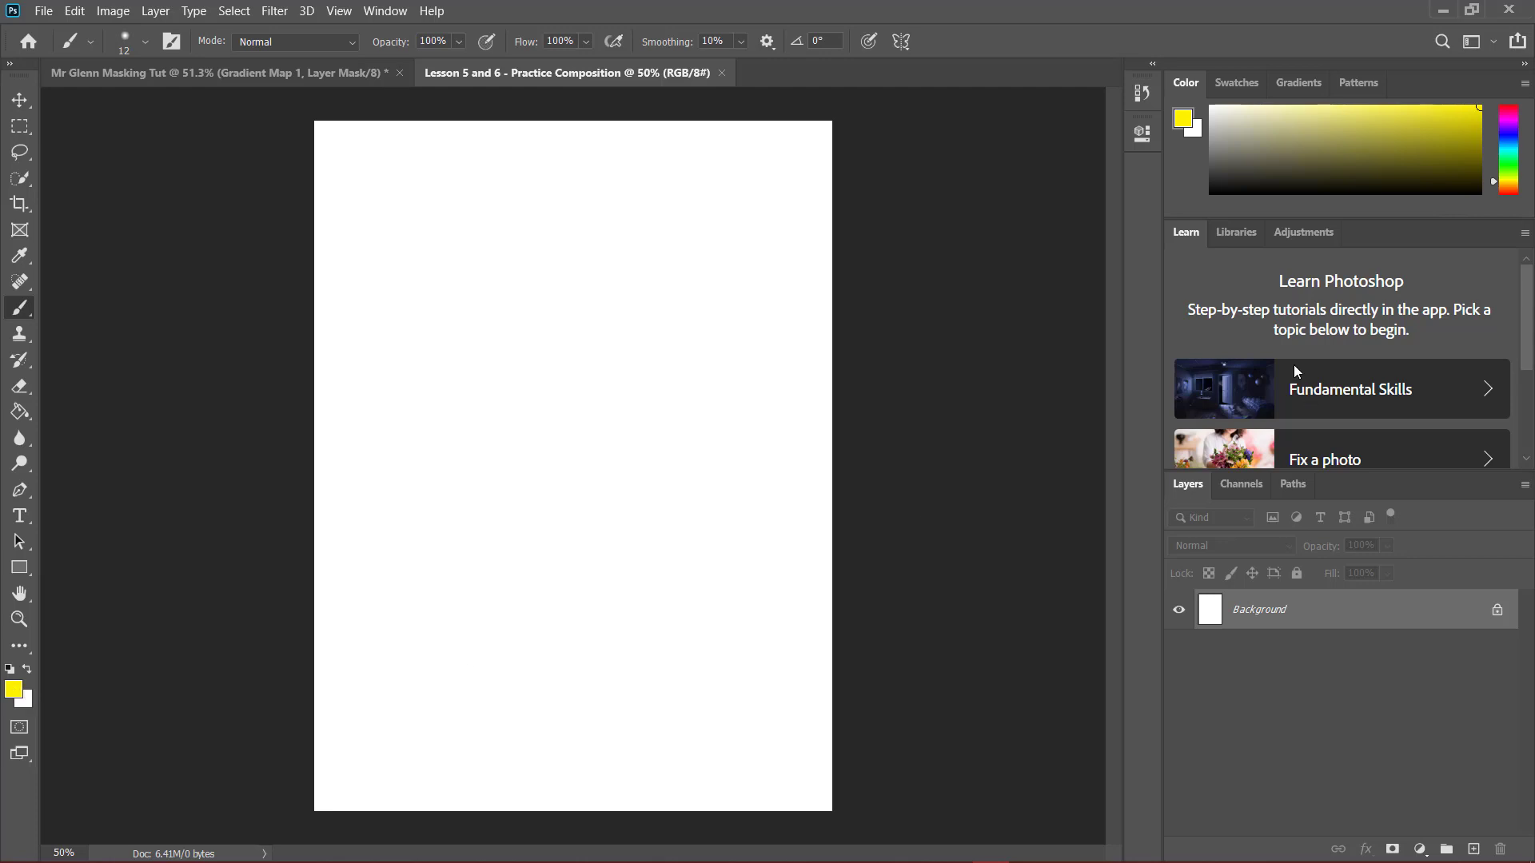
pyautogui.moveTo(1249, 170); pyautogui.dragTo(1209, 195)
pyautogui.moveTo(456, 146)
pyautogui.mouseDown()
pyautogui.moveTo(474, 574)
pyautogui.moveTo(460, 774)
pyautogui.mouseUp()
pyautogui.moveTo(680, 139); pyautogui.dragTo(683, 786)
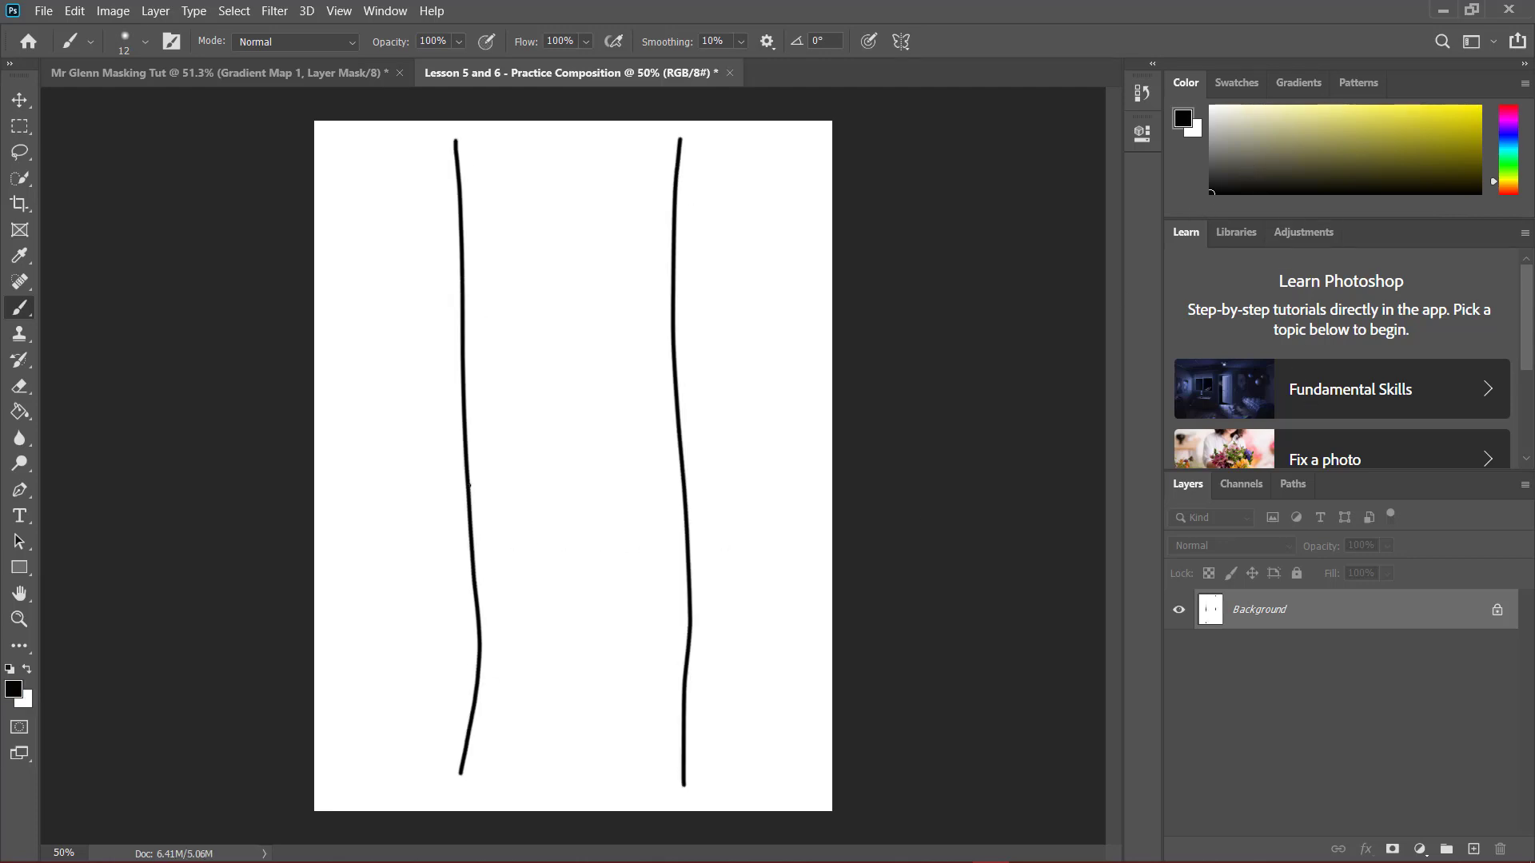
pyautogui.moveTo(284, 304); pyautogui.dragTo(855, 340)
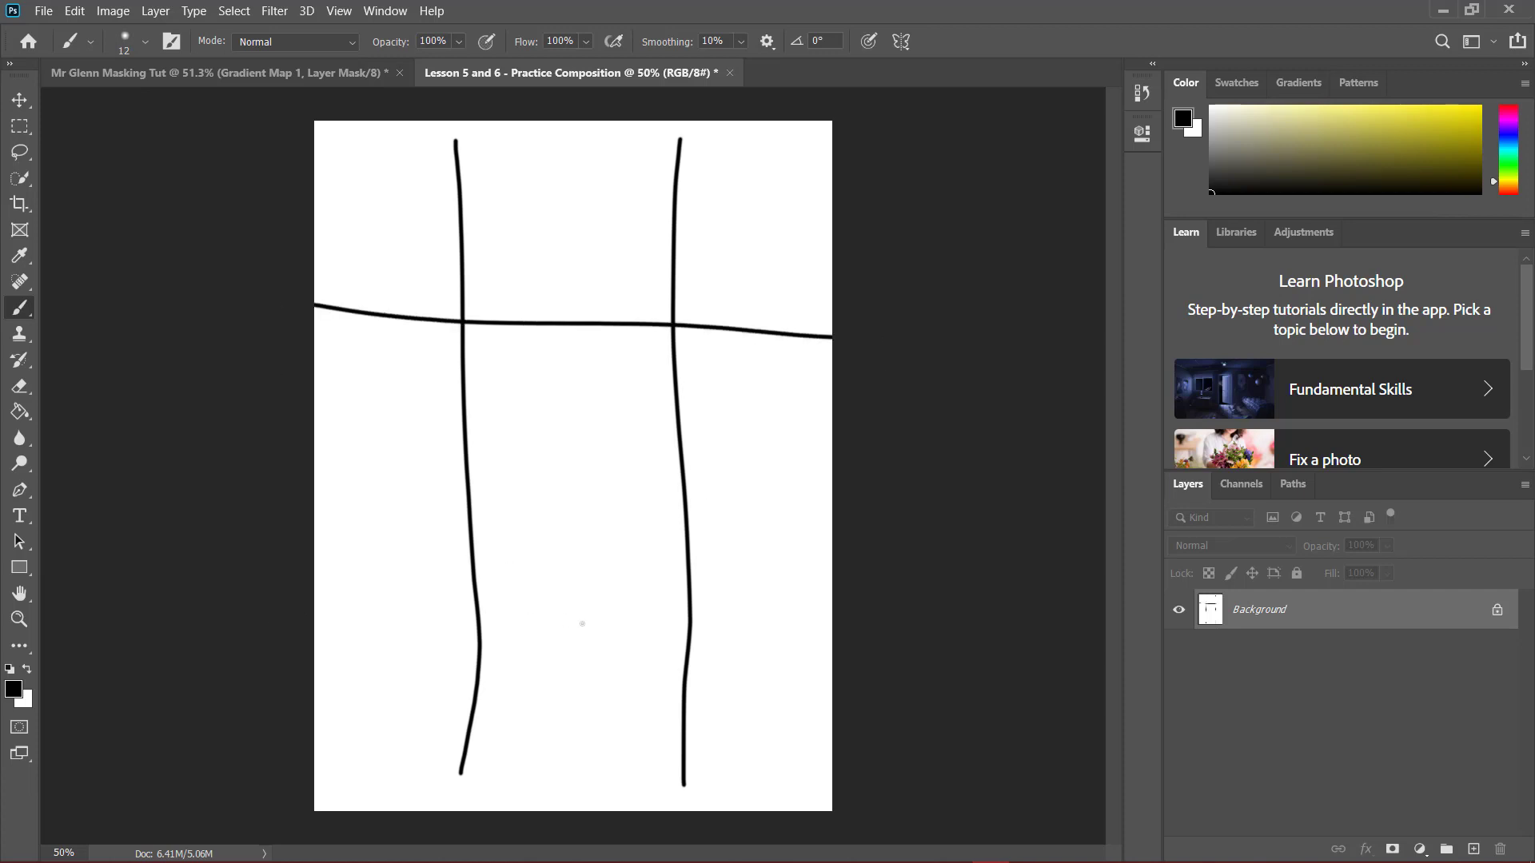
pyautogui.moveTo(308, 618); pyautogui.dragTo(891, 633)
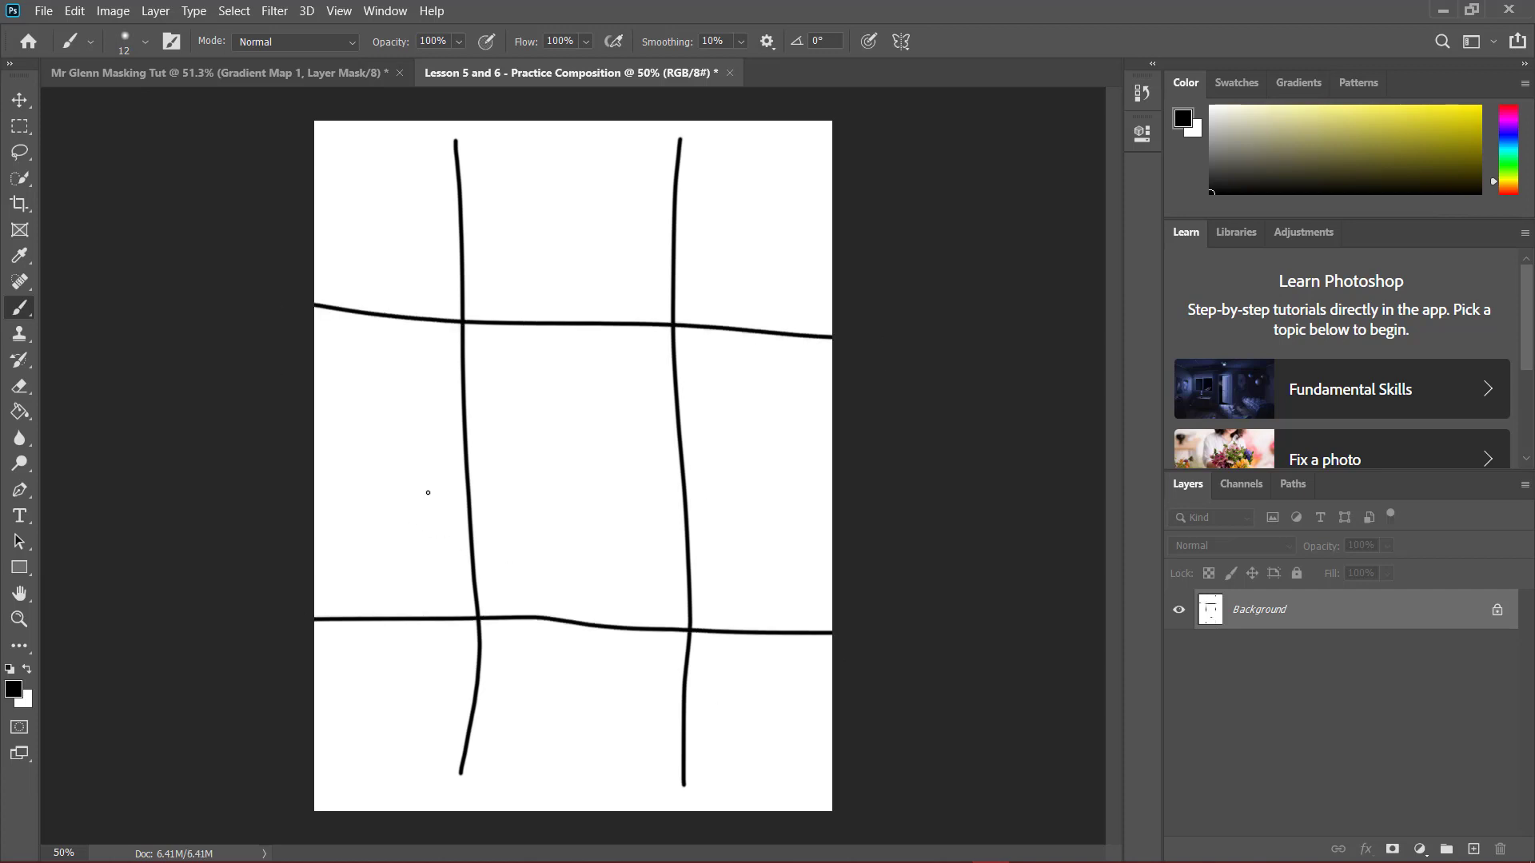
# - Sketch the composition over the grid: a stick figure at left, a large arc at upper right and an uneven ground line below
pyautogui.moveTo(433, 452); pyautogui.dragTo(416, 440)
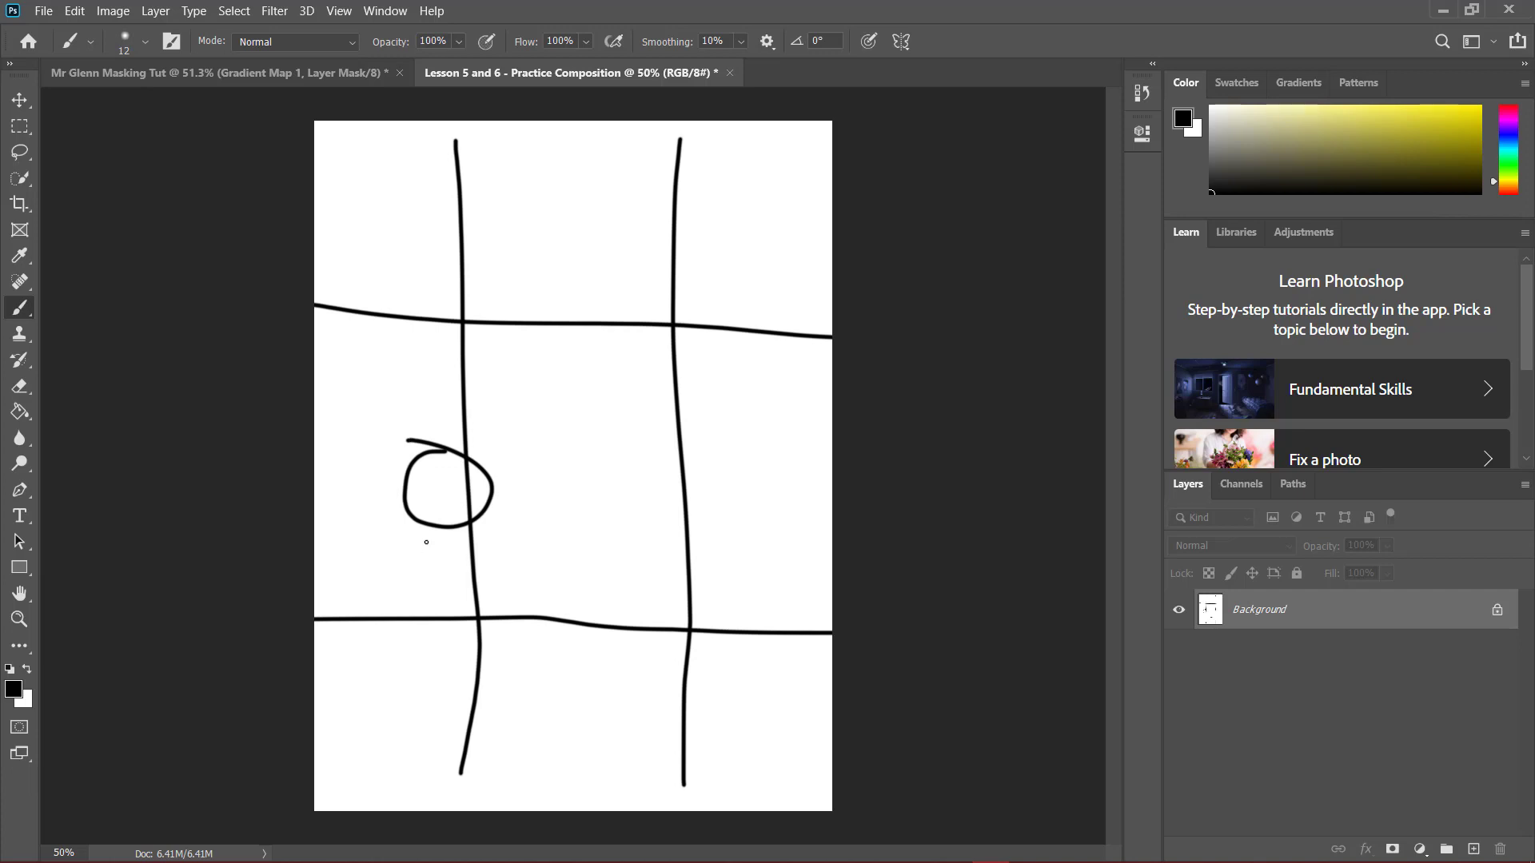
pyautogui.moveTo(434, 536)
pyautogui.mouseDown()
pyautogui.moveTo(434, 657)
pyautogui.moveTo(384, 692)
pyautogui.mouseUp()
pyautogui.moveTo(424, 670); pyautogui.dragTo(485, 713)
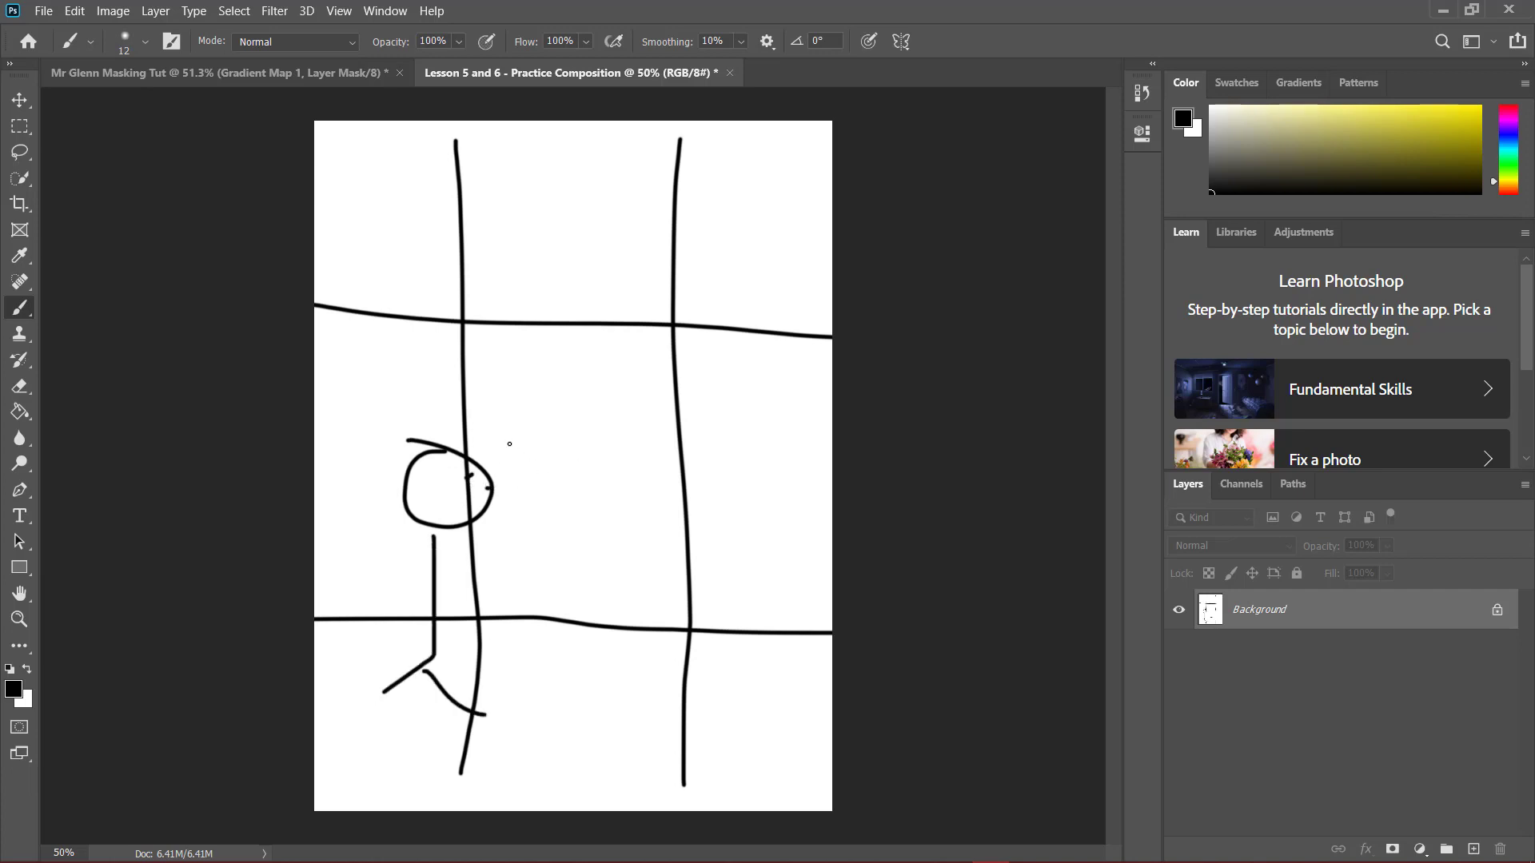
pyautogui.moveTo(563, 156)
pyautogui.mouseDown()
pyautogui.moveTo(804, 474)
pyautogui.moveTo(907, 473)
pyautogui.mouseUp()
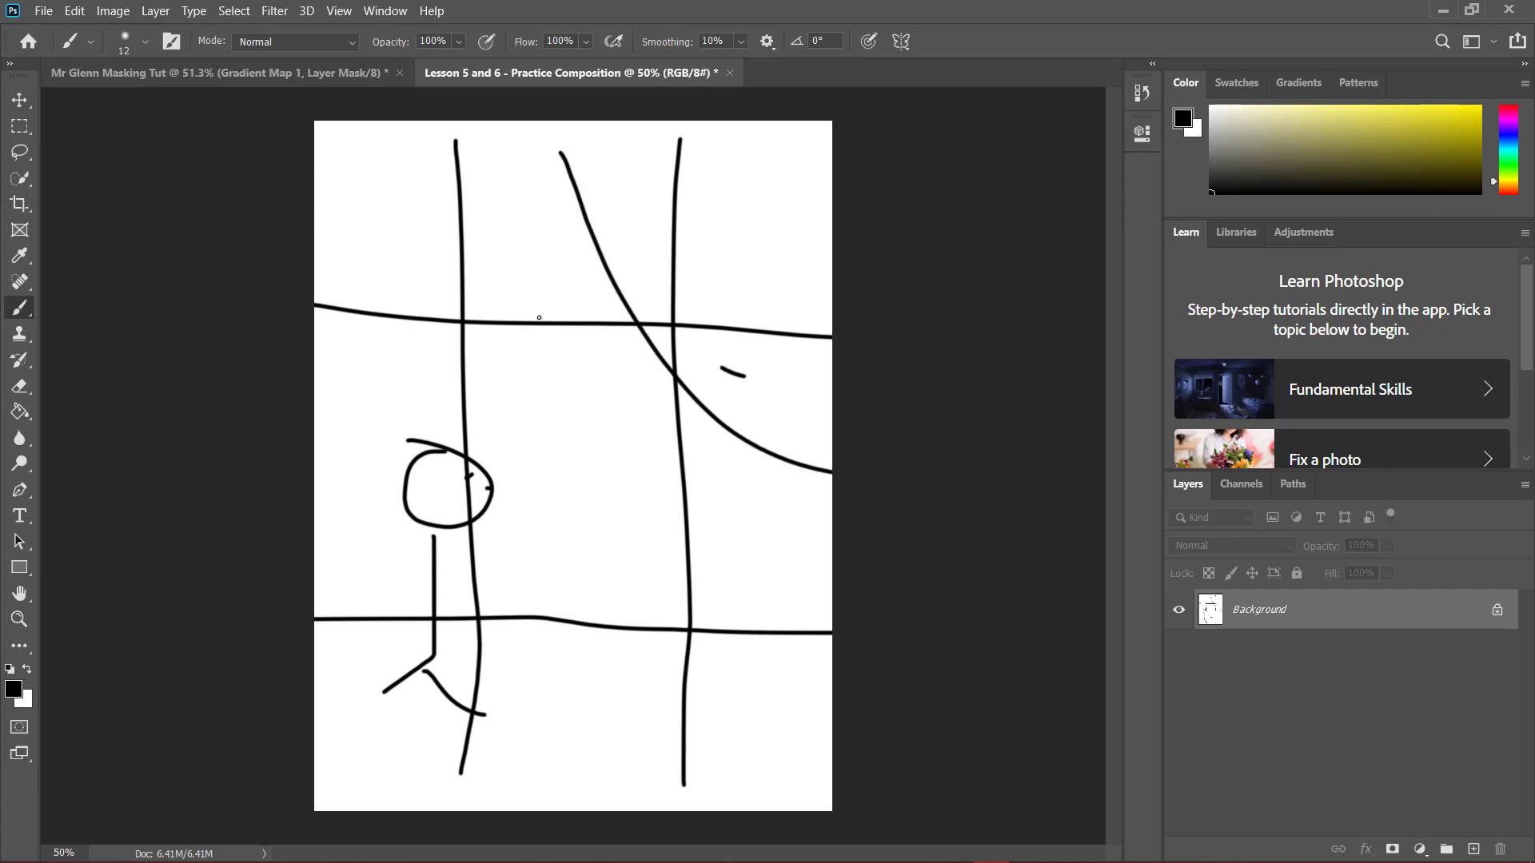
pyautogui.moveTo(306, 723)
pyautogui.mouseDown()
pyautogui.moveTo(651, 733)
pyautogui.moveTo(692, 809)
pyautogui.moveTo(749, 807)
pyautogui.mouseUp()
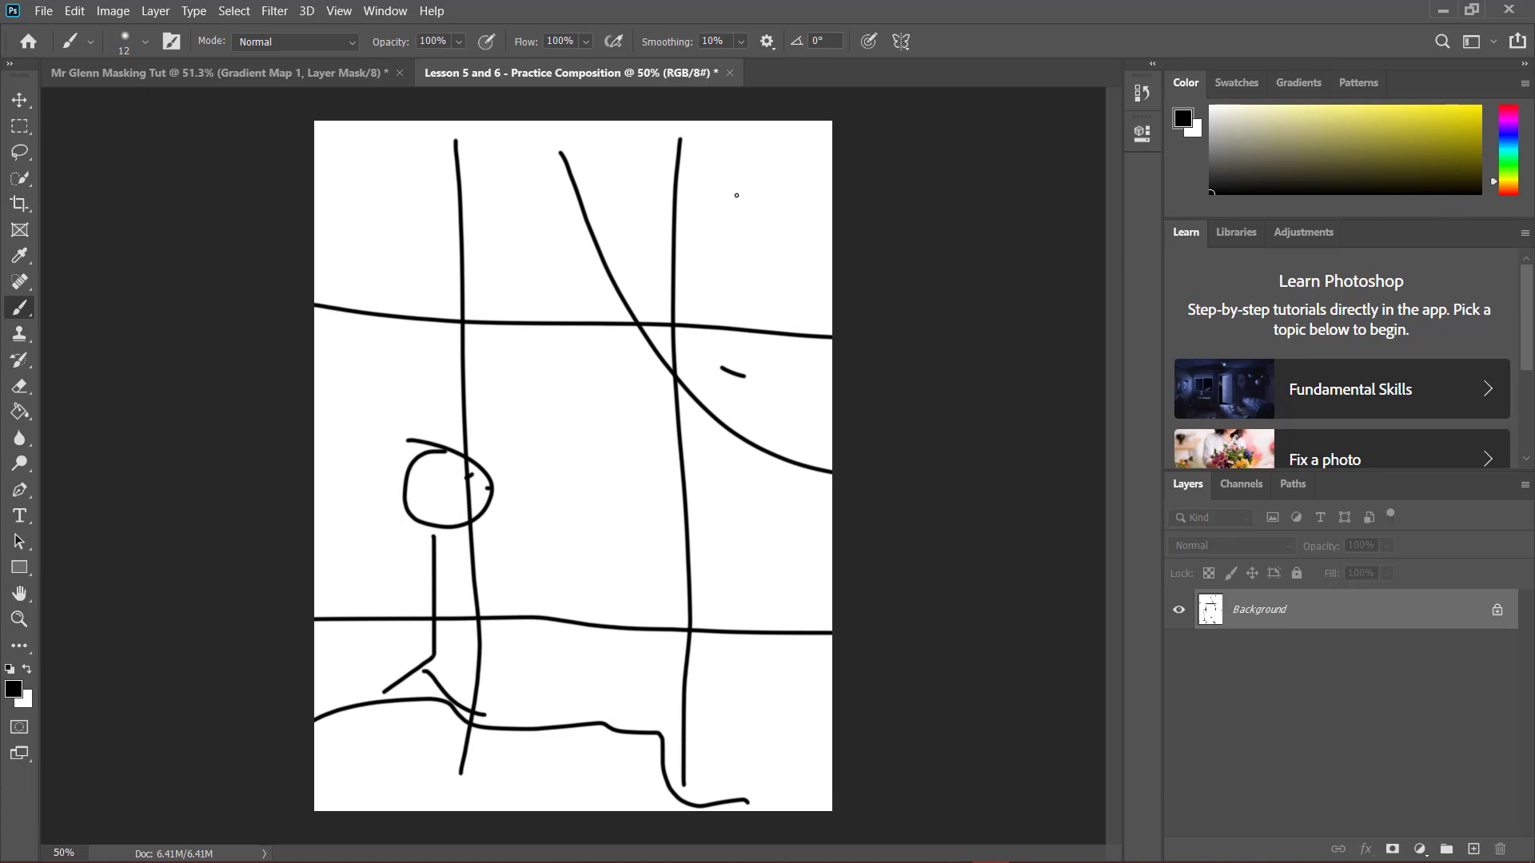
# - Number the sketched areas: a circled 1 inside the arc, 2 in the centre, 3 in the figure's head and 4 below the ground line
pyautogui.moveTo(737, 191)
pyautogui.mouseDown()
pyautogui.moveTo(747, 248)
pyautogui.moveTo(716, 263)
pyautogui.moveTo(739, 191)
pyautogui.mouseUp()
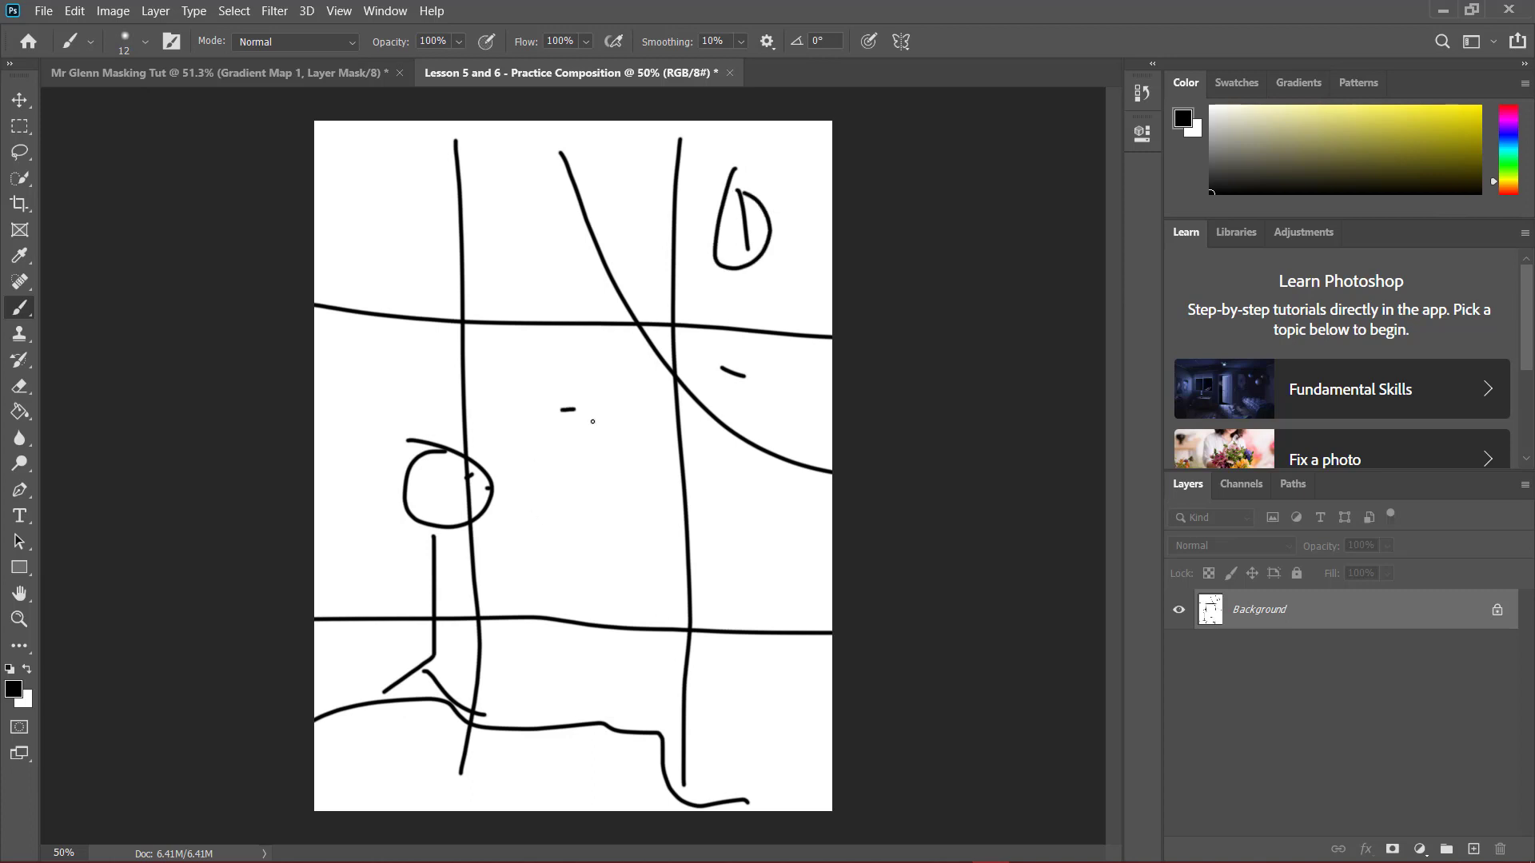
pyautogui.moveTo(592, 422); pyautogui.dragTo(566, 460)
pyautogui.moveTo(431, 481); pyautogui.dragTo(437, 499)
pyautogui.moveTo(518, 759); pyautogui.dragTo(576, 779)
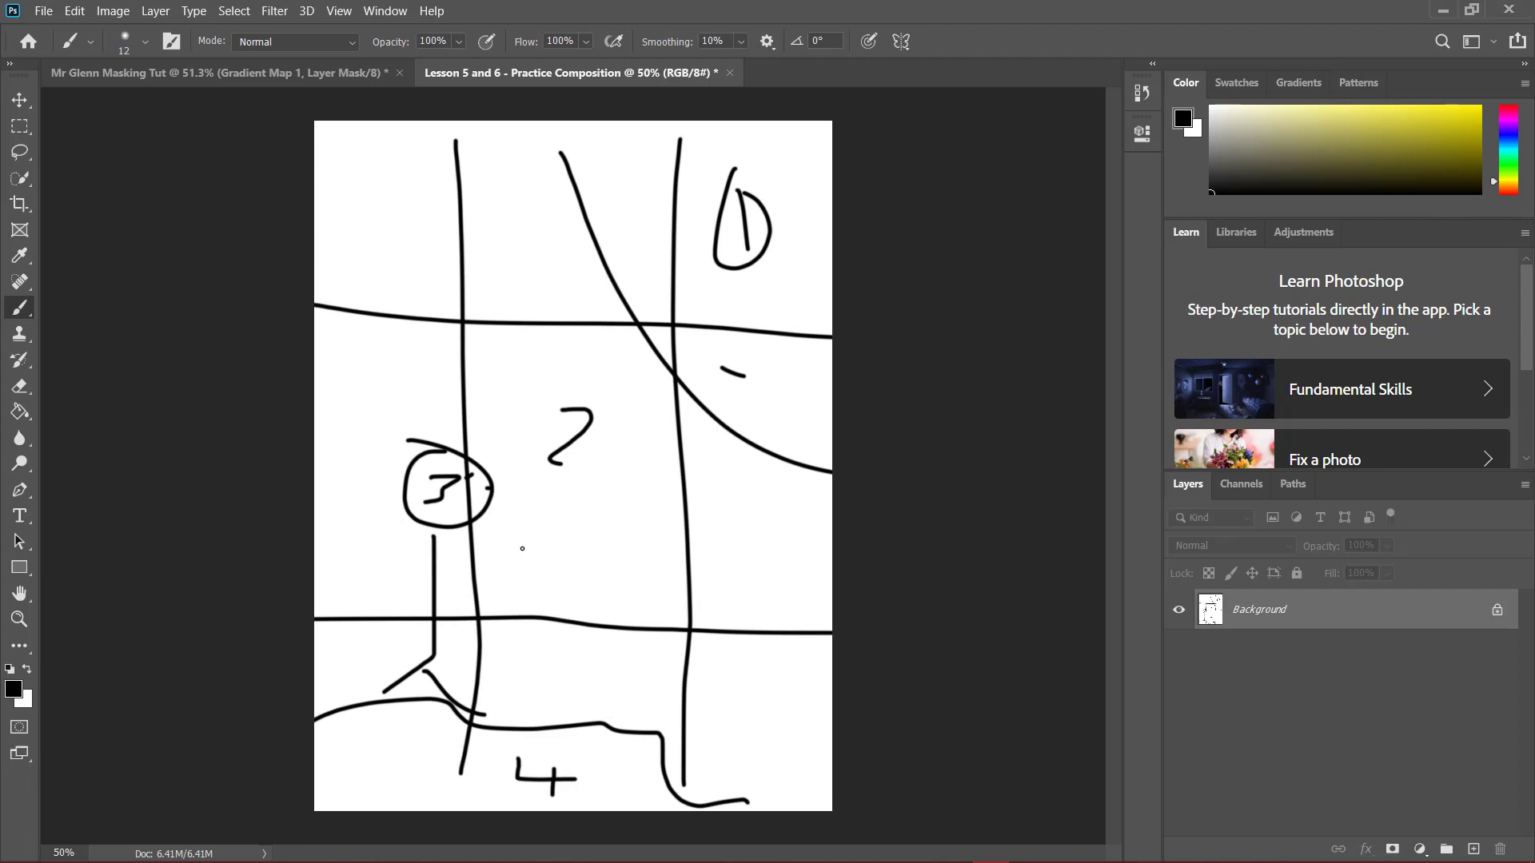
# - Undo all the sketched brush strokes back to a blank white canvas
pyautogui.hotkey('ctrl', 'z')
pyautogui.hotkey('ctrl', 'z')
pyautogui.hotkey('ctrl', 'z')
pyautogui.hotkey('ctrl', 'z')
pyautogui.hotkey('ctrl', 'z')
pyautogui.hotkey('ctrl', 'z')
pyautogui.hotkey('ctrl', 'z')
pyautogui.hotkey('ctrl', 'z')
pyautogui.hotkey('ctrl', 'z')
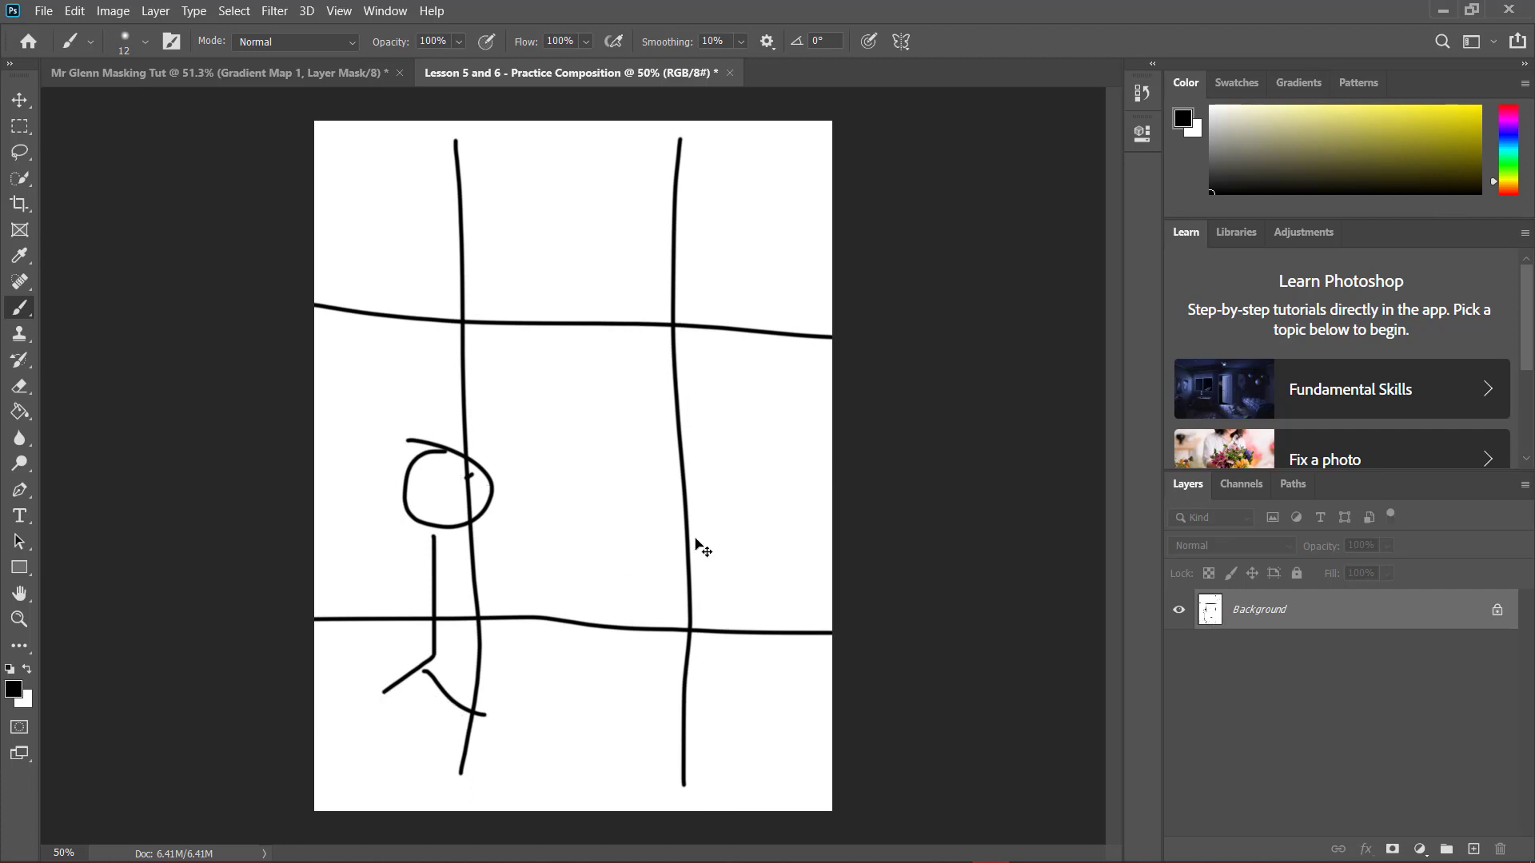
pyautogui.hotkey('ctrl', 'z')
pyautogui.hotkey('ctrl', 'z')
pyautogui.hotkey('ctrl', 'z')
pyautogui.hotkey('ctrl', 'z')
pyautogui.hotkey('ctrl', 'z')
pyautogui.hotkey('ctrl', 'z')
pyautogui.hotkey('ctrl', 'z')
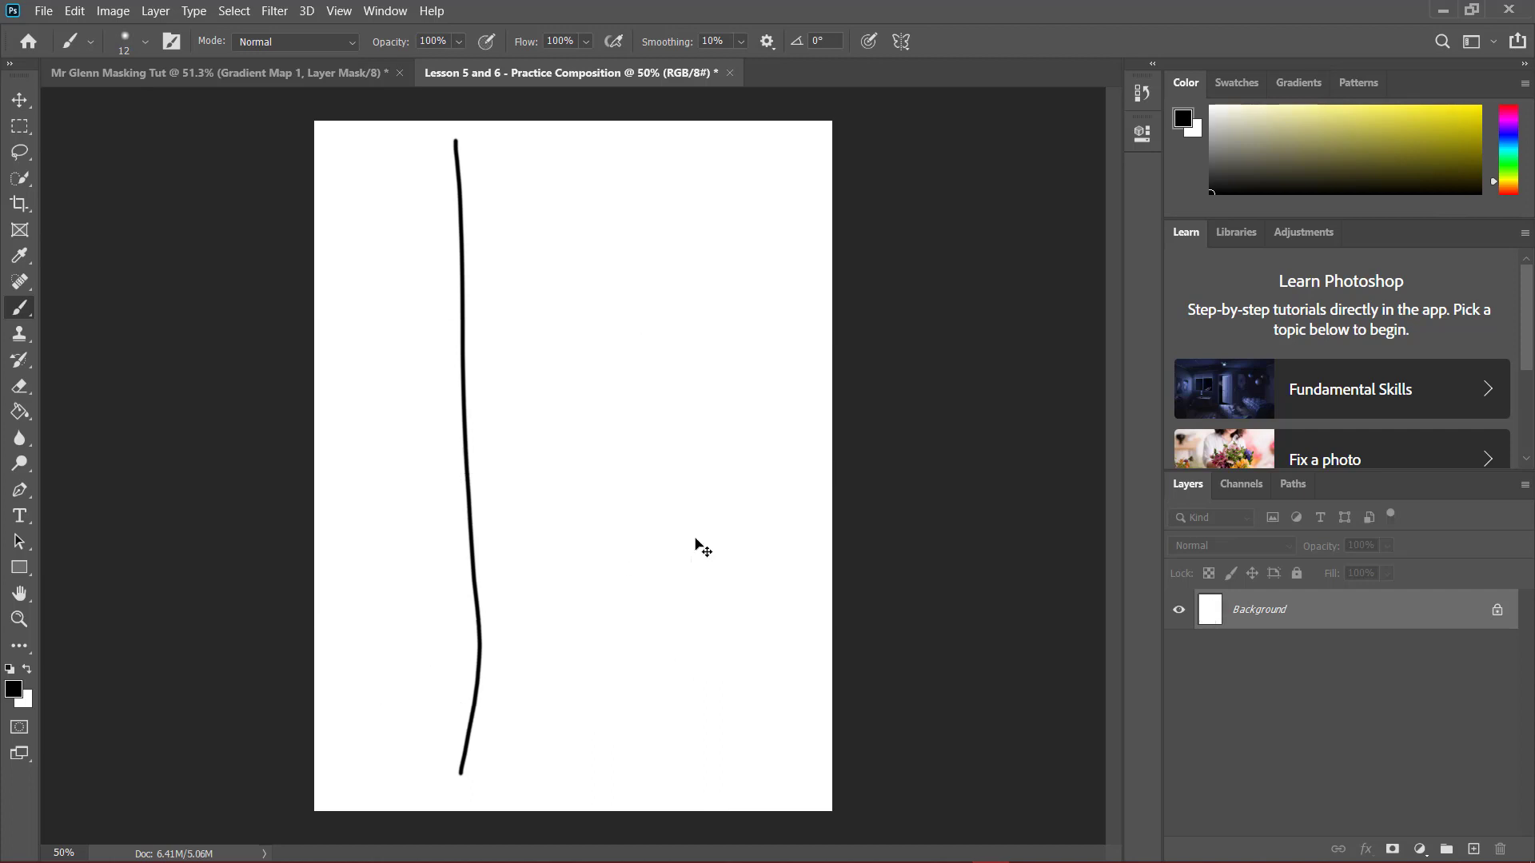
pyautogui.hotkey('ctrl', 'z')
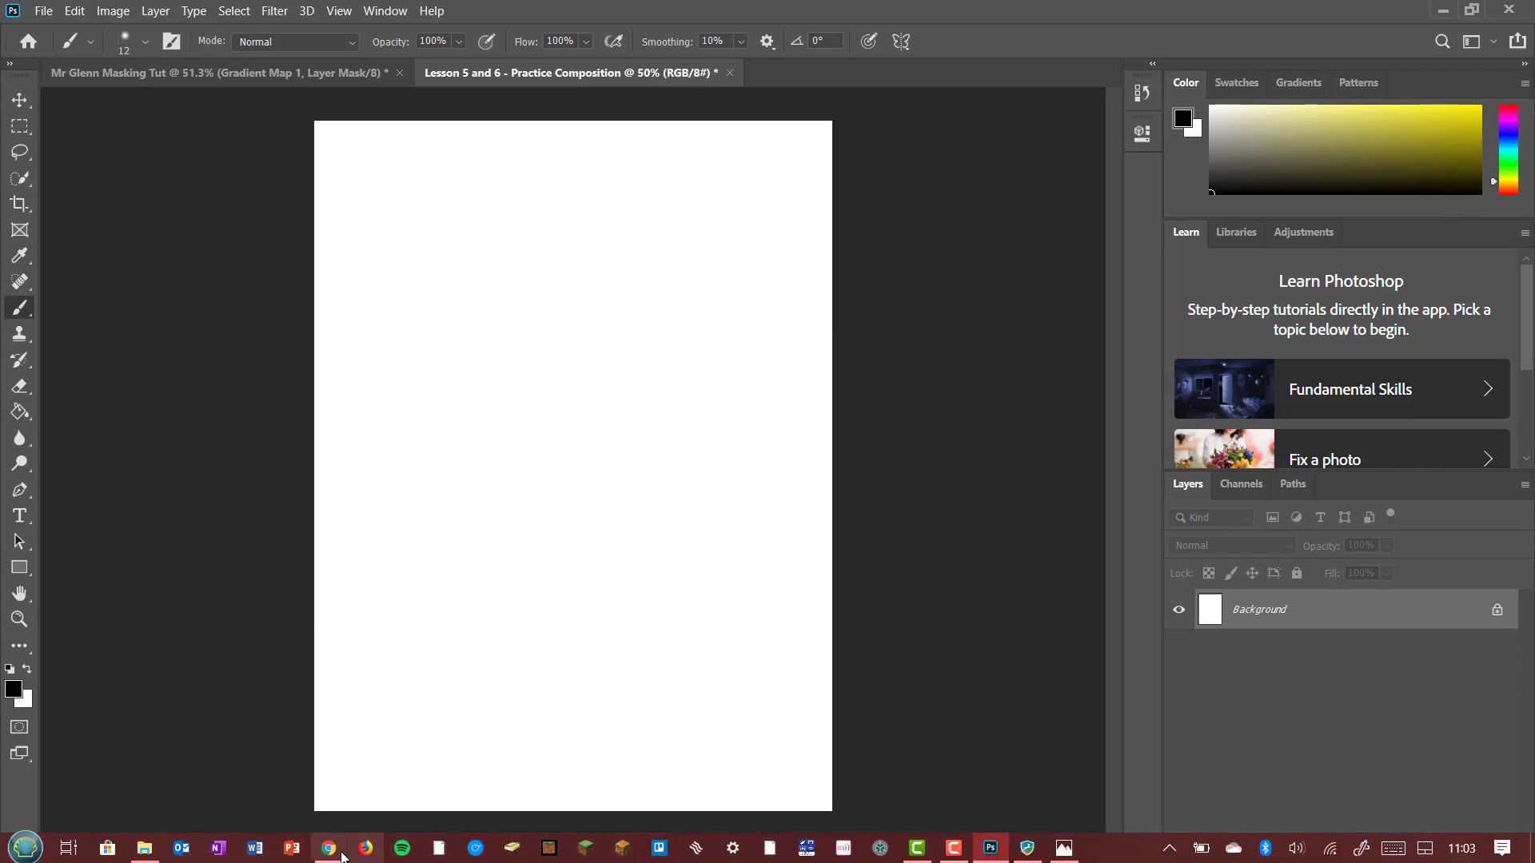
# - Switch to Chrome and browse the Unsplash night sky photos for suitable background images
pyautogui.click(336, 847)
pyautogui.scroll(6, 535, 456)
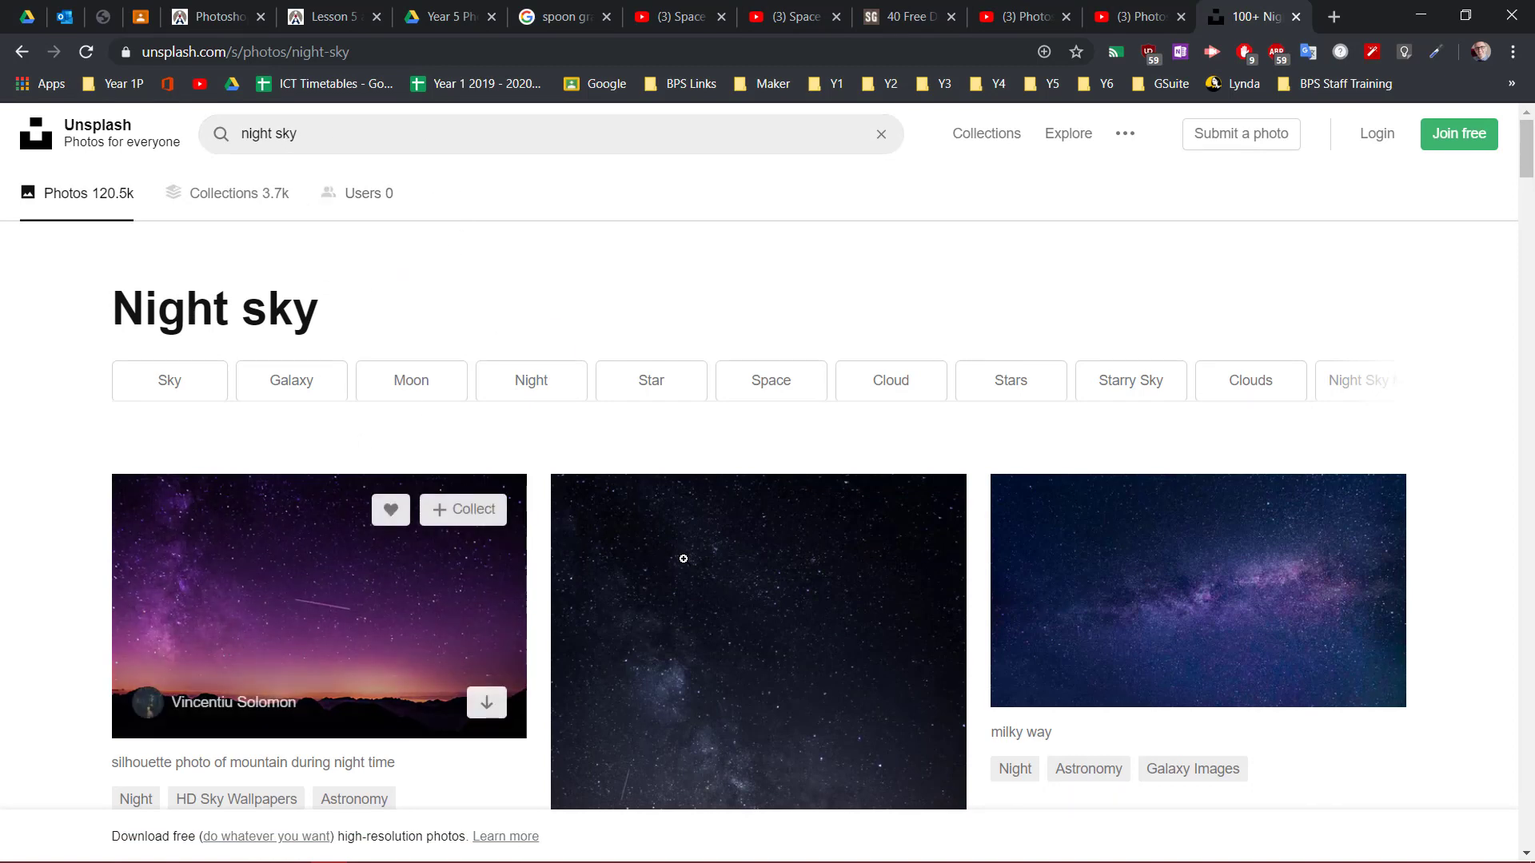
pyautogui.scroll(-3, 339, 439)
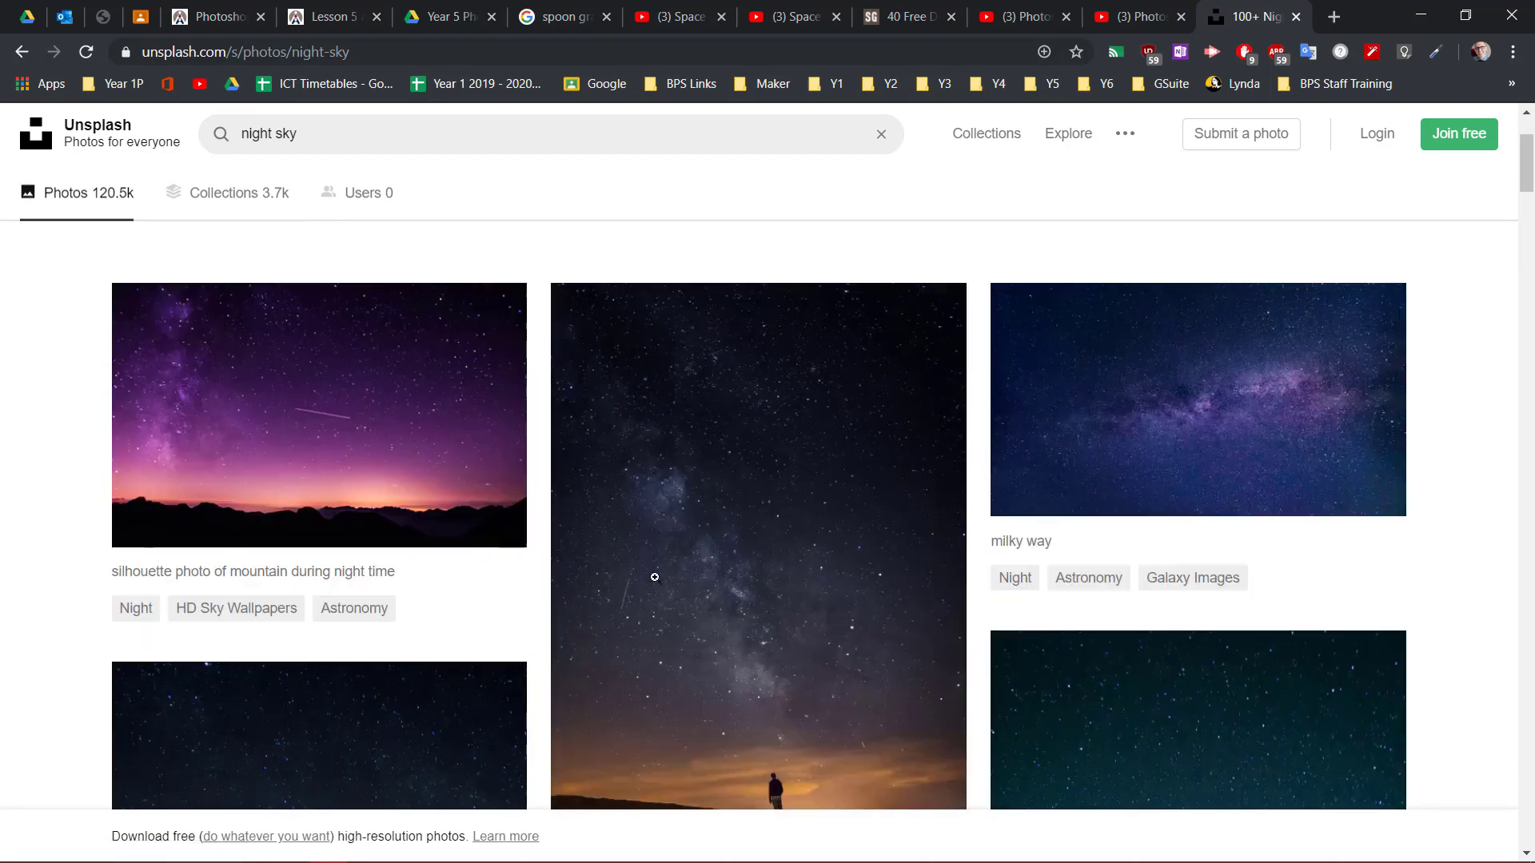
pyautogui.scroll(-5, 983, 610)
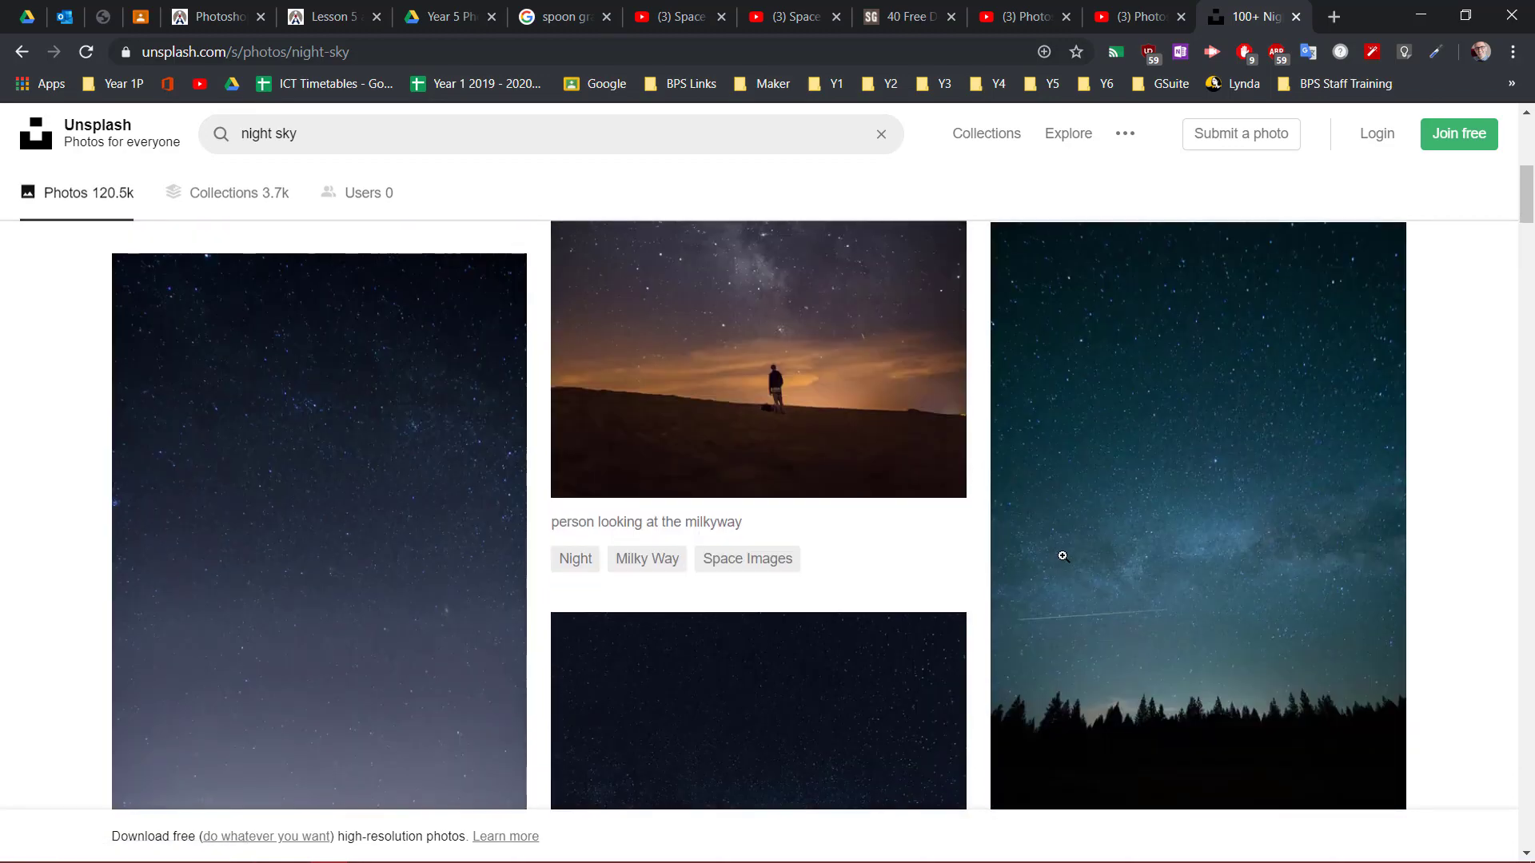
pyautogui.scroll(-4, 1164, 530)
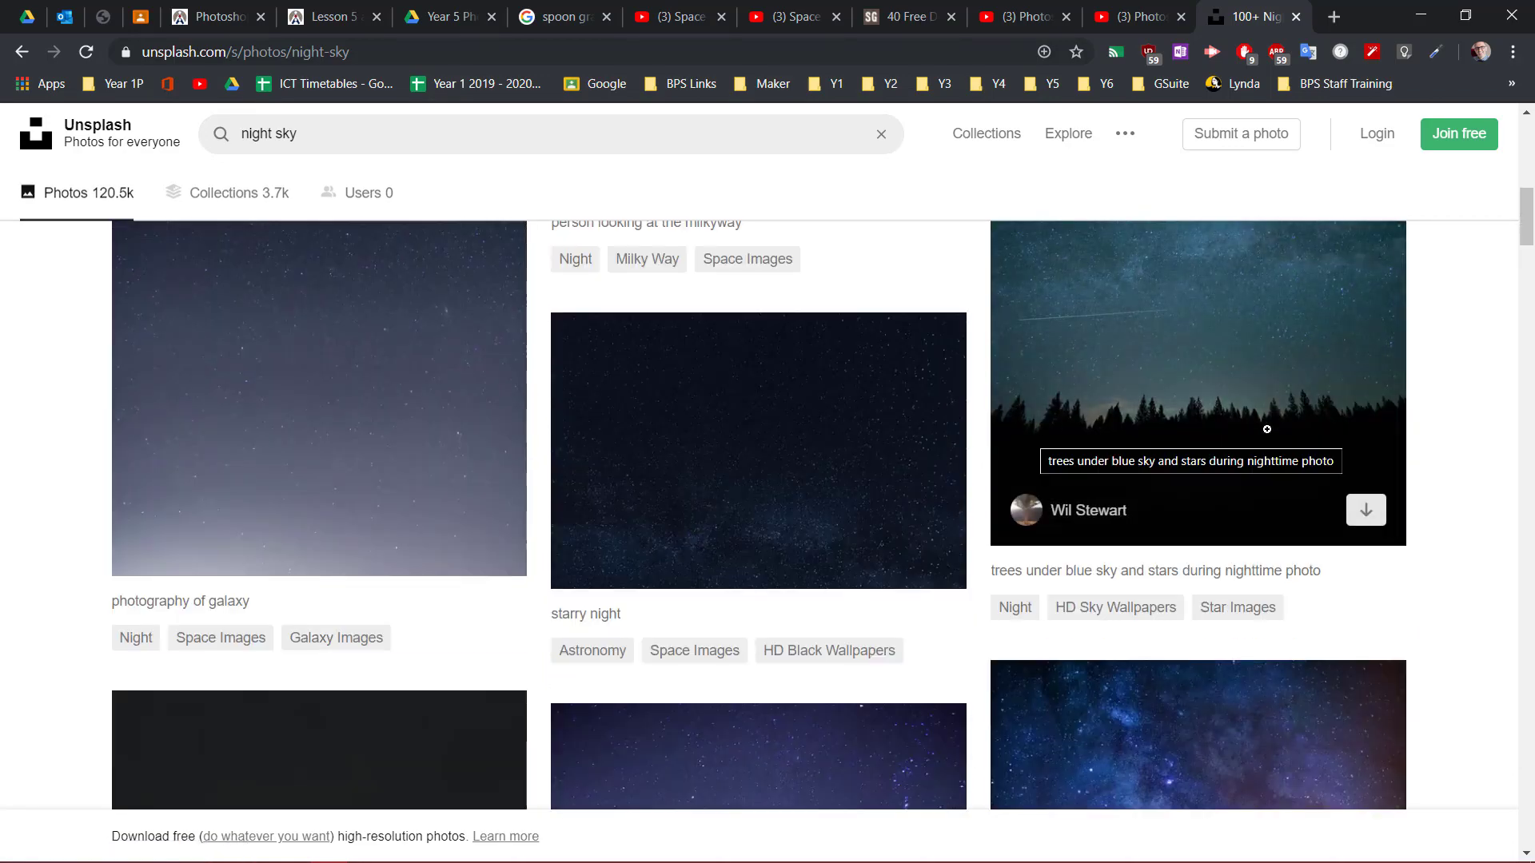
pyautogui.scroll(-8, 551, 635)
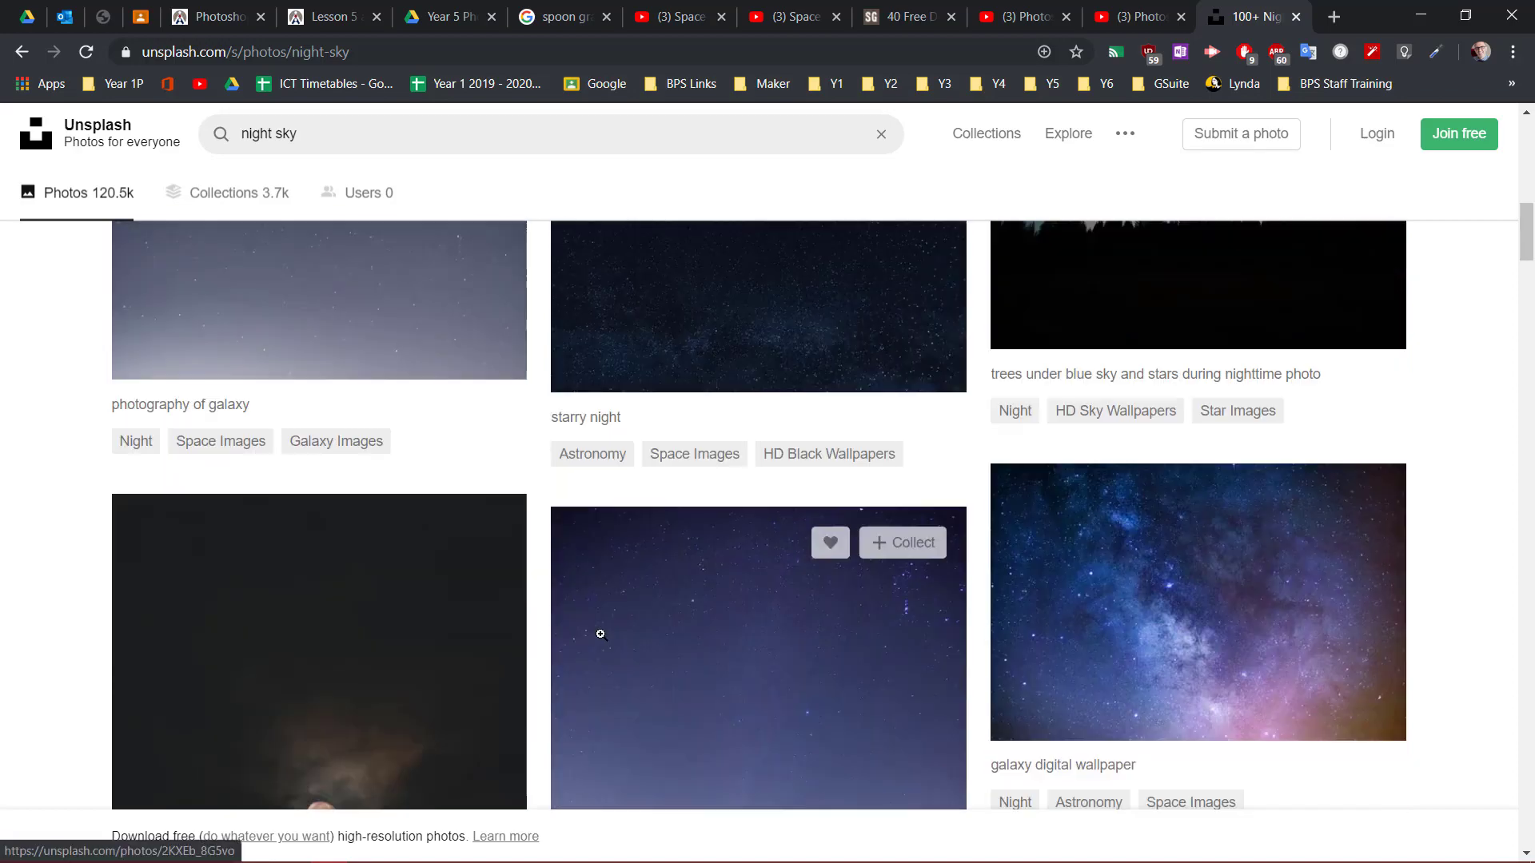
pyautogui.scroll(-4, 550, 635)
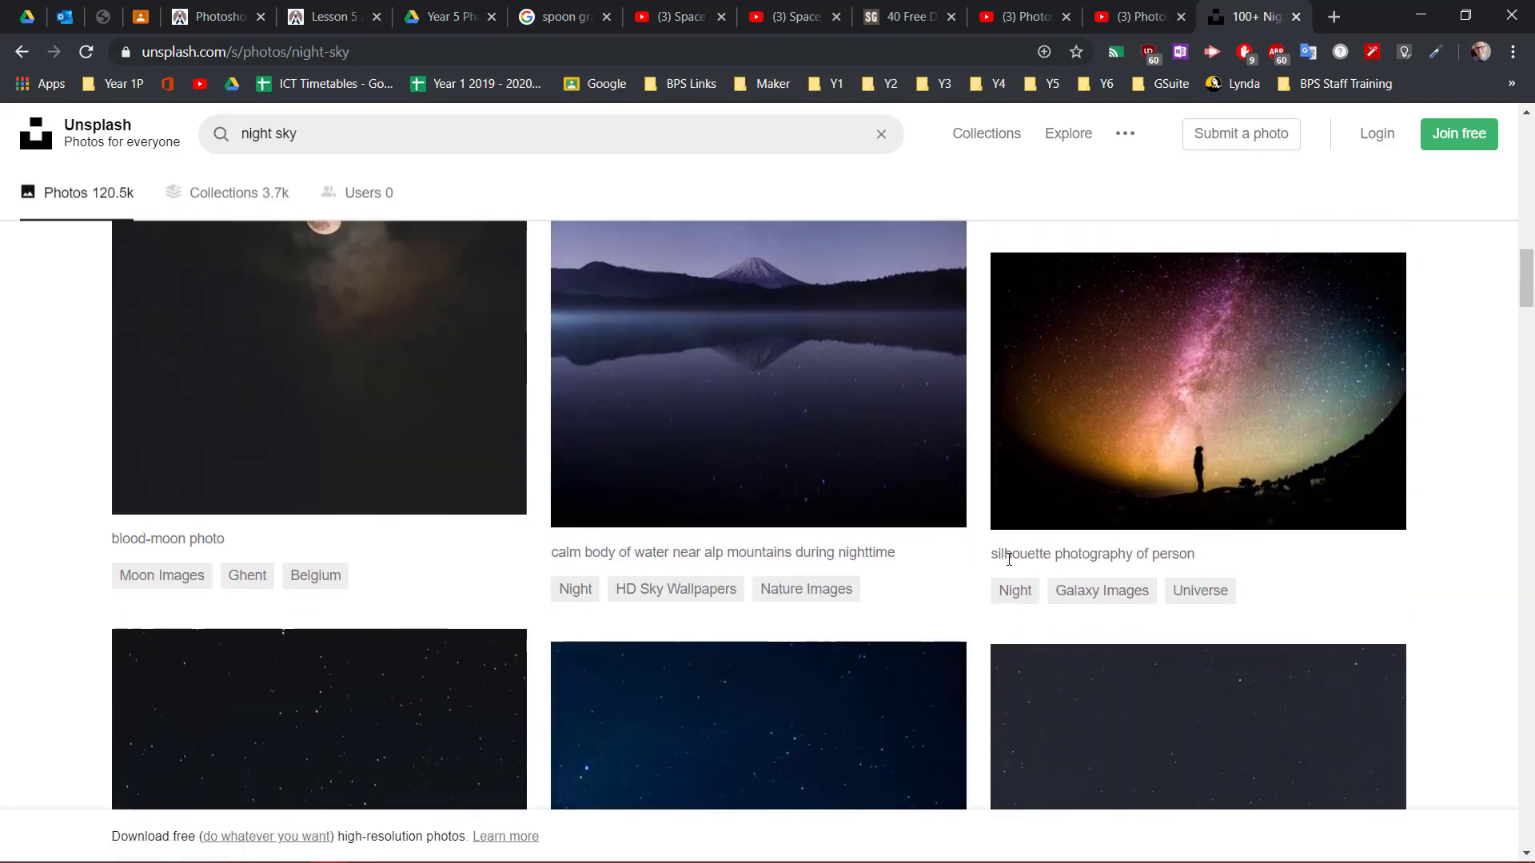
pyautogui.scroll(-3, 1109, 621)
pyautogui.scroll(-3, 1100, 603)
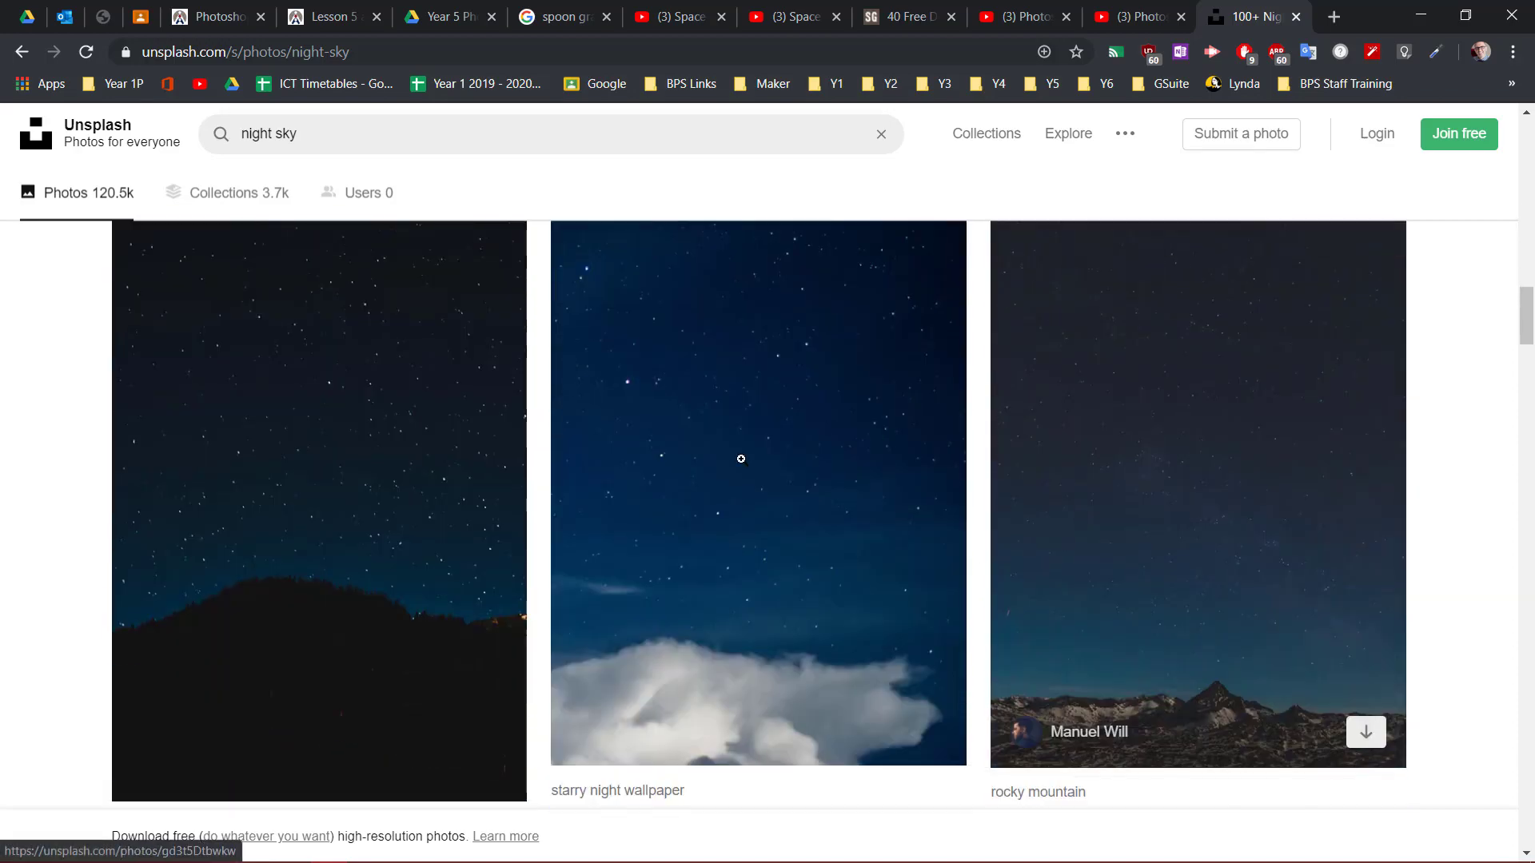
pyautogui.scroll(1, 1120, 648)
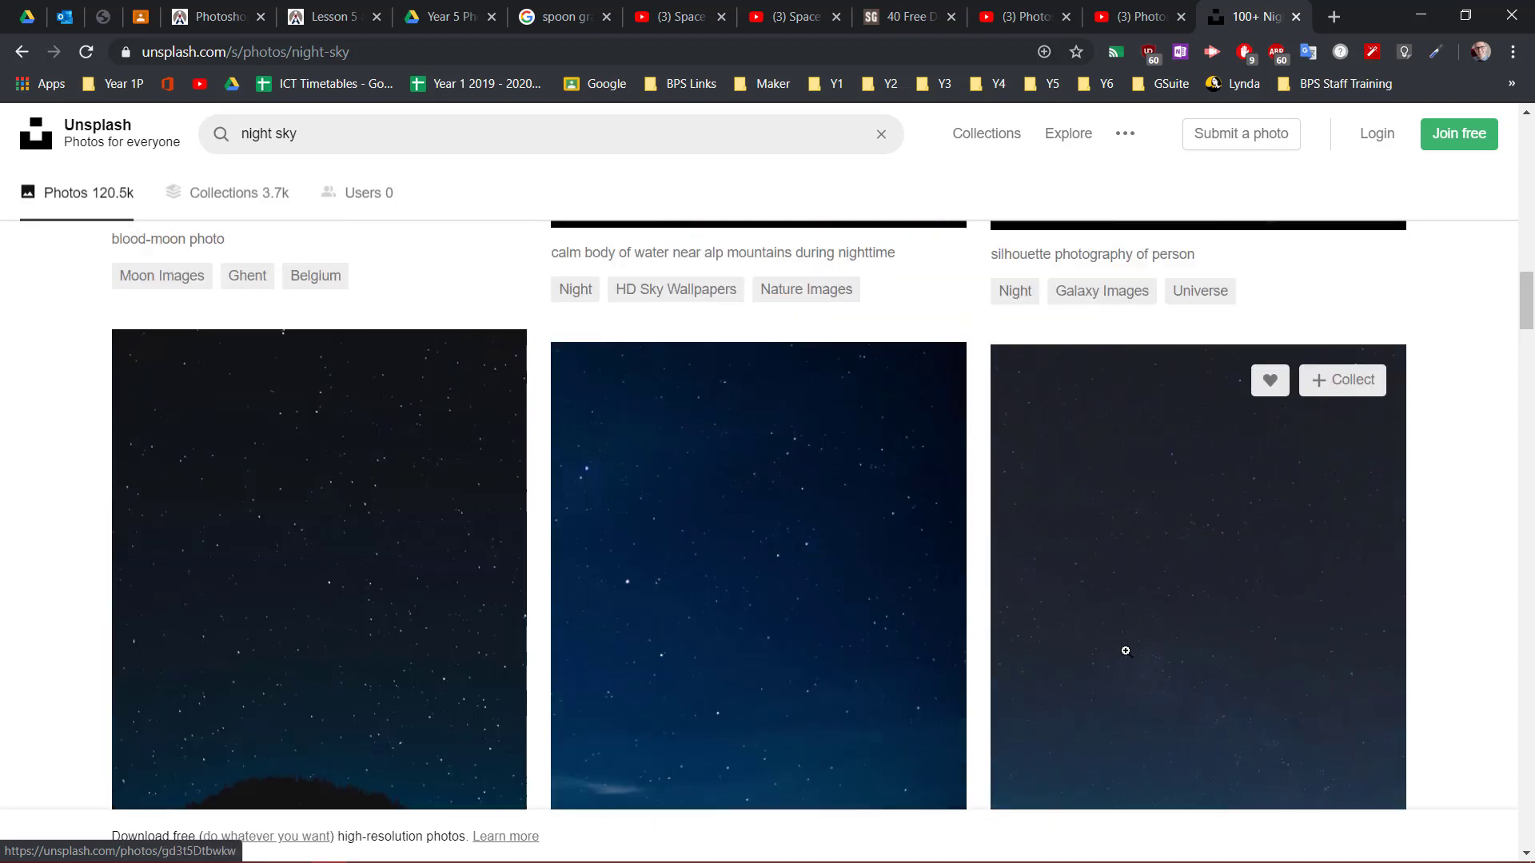
pyautogui.scroll(-1, 1033, 463)
pyautogui.scroll(-2, 1279, 631)
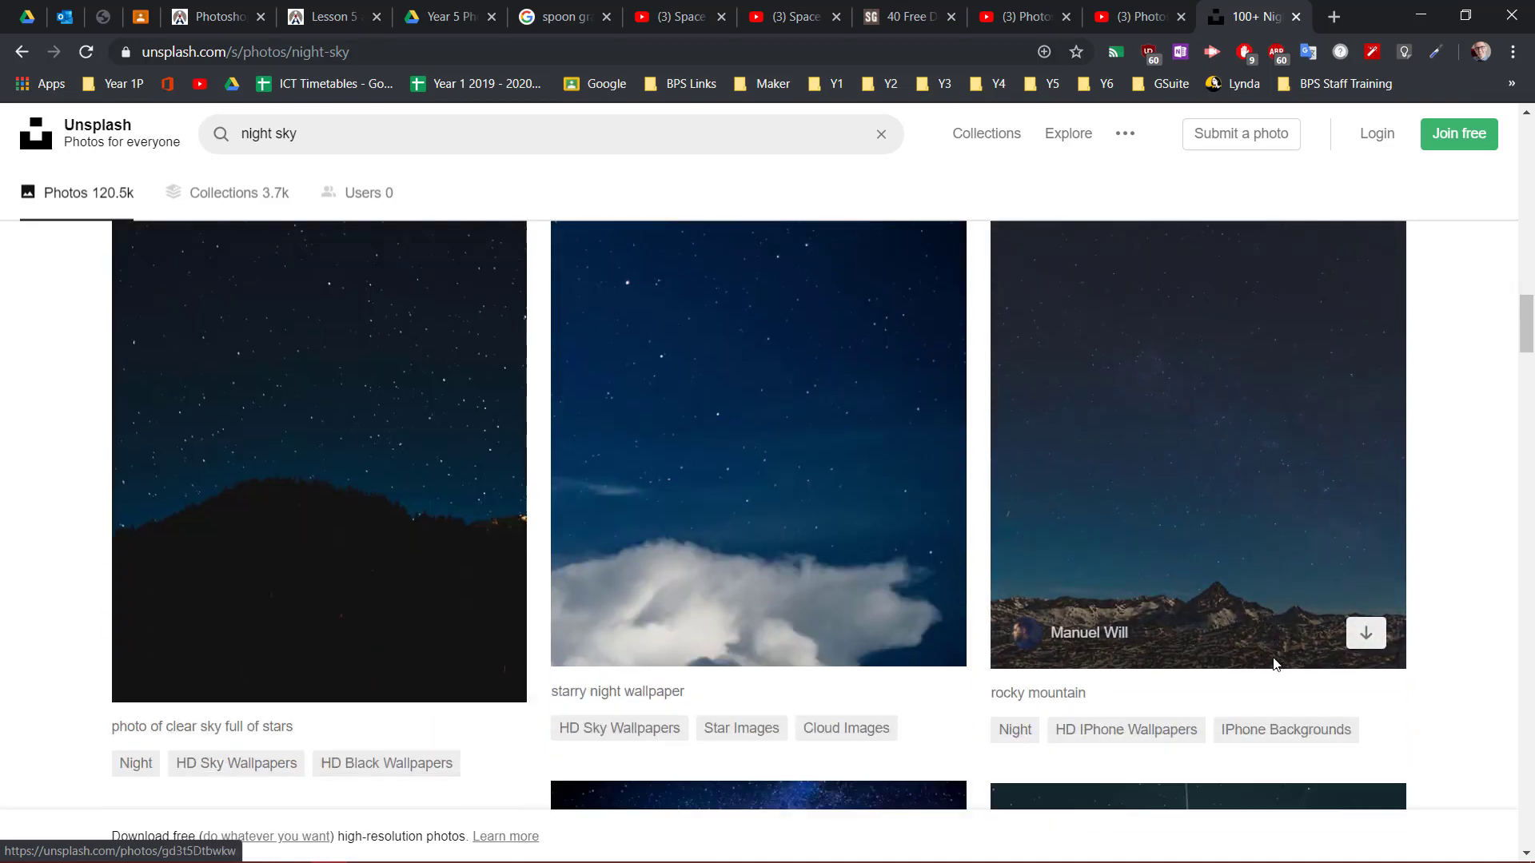
pyautogui.moveTo(1271, 547)
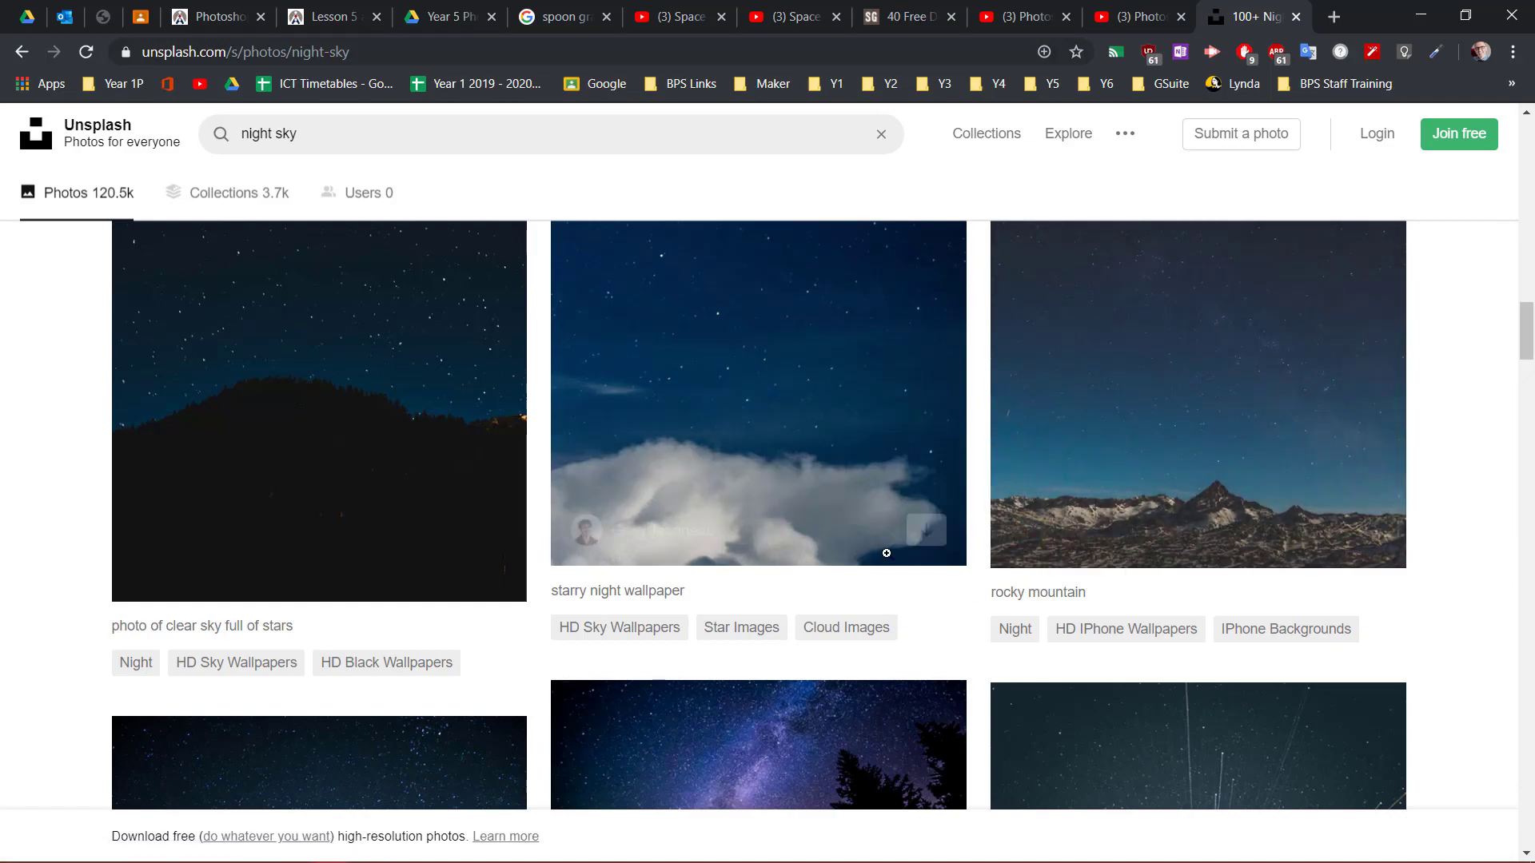
pyautogui.scroll(-8, 652, 581)
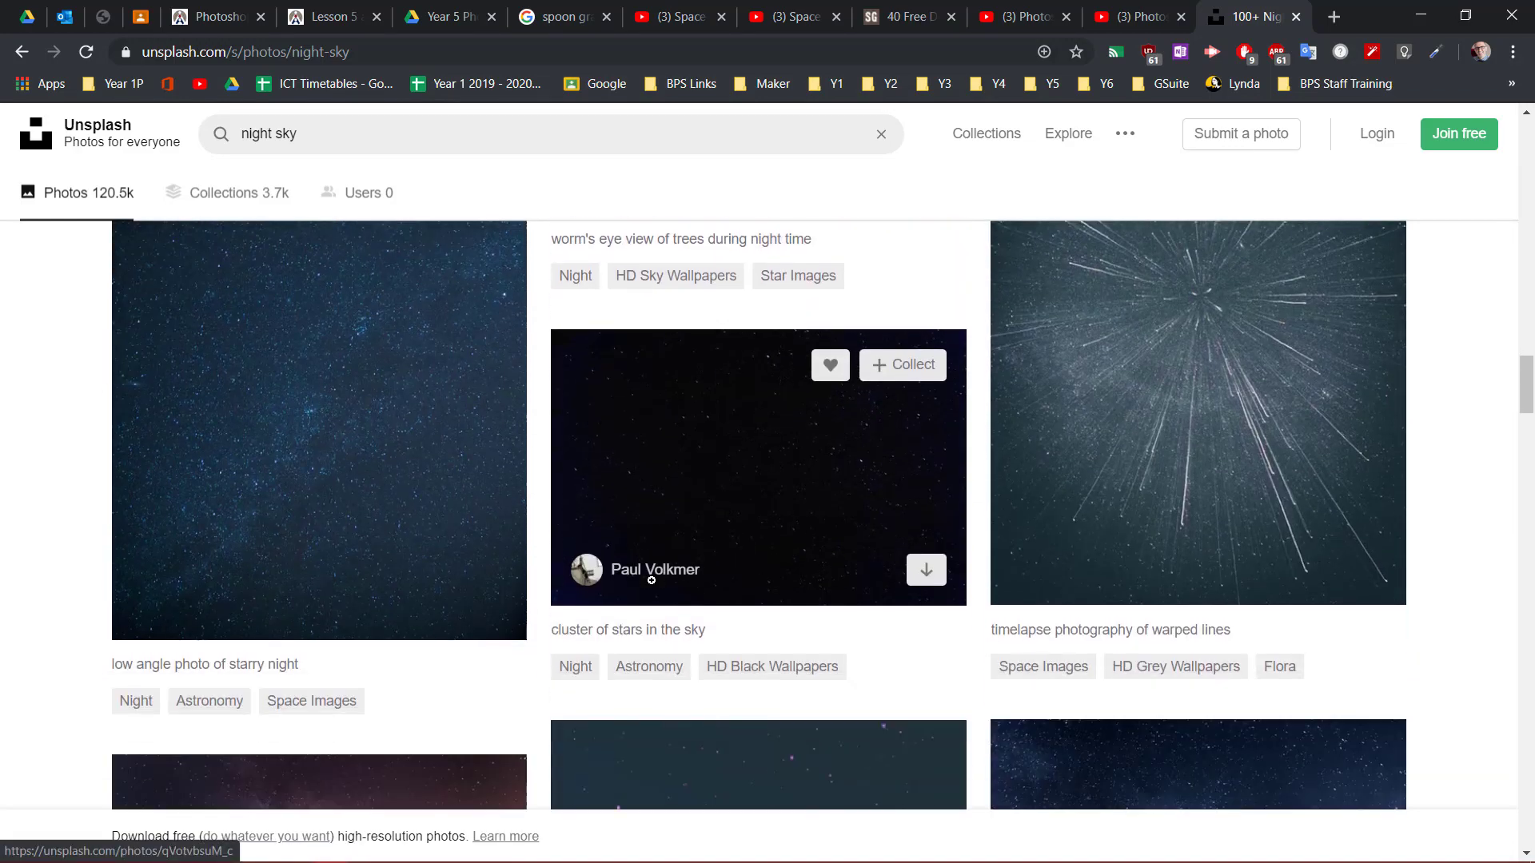
pyautogui.scroll(-6, 652, 580)
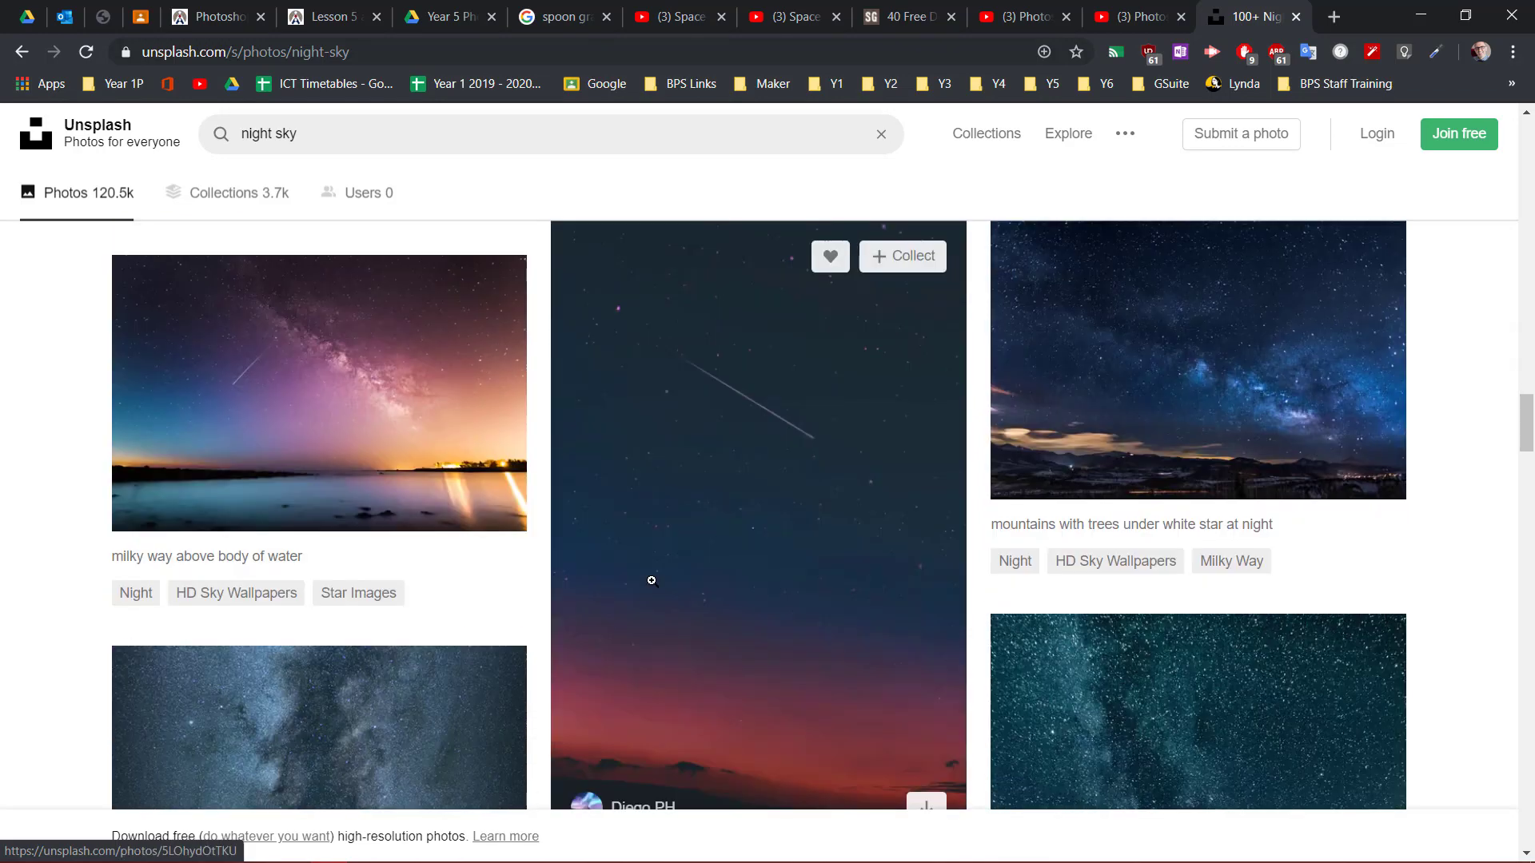
pyautogui.scroll(-7, 638, 617)
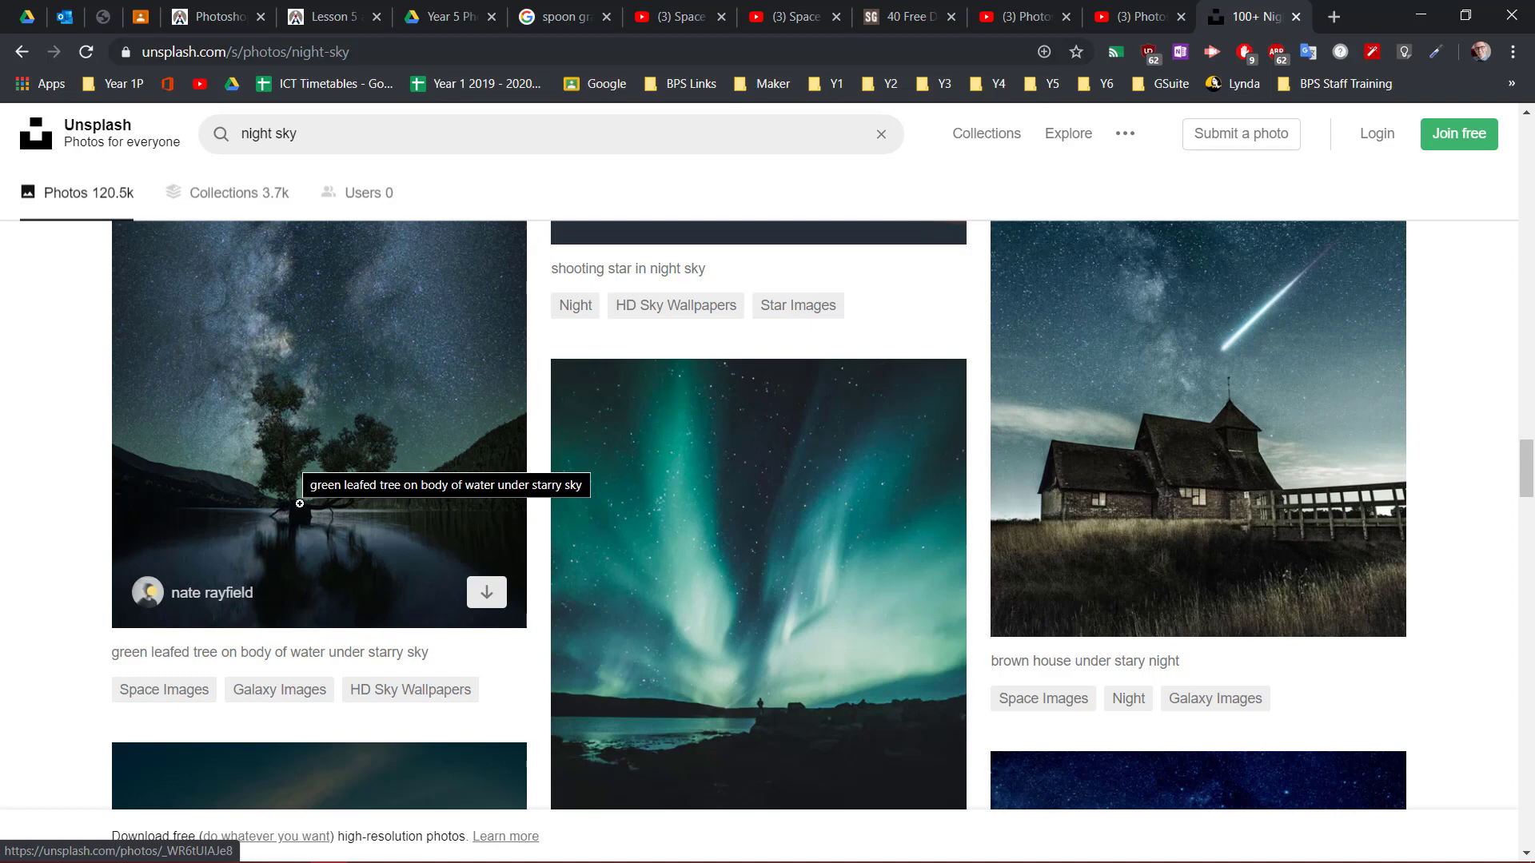
pyautogui.scroll(15, 360, 431)
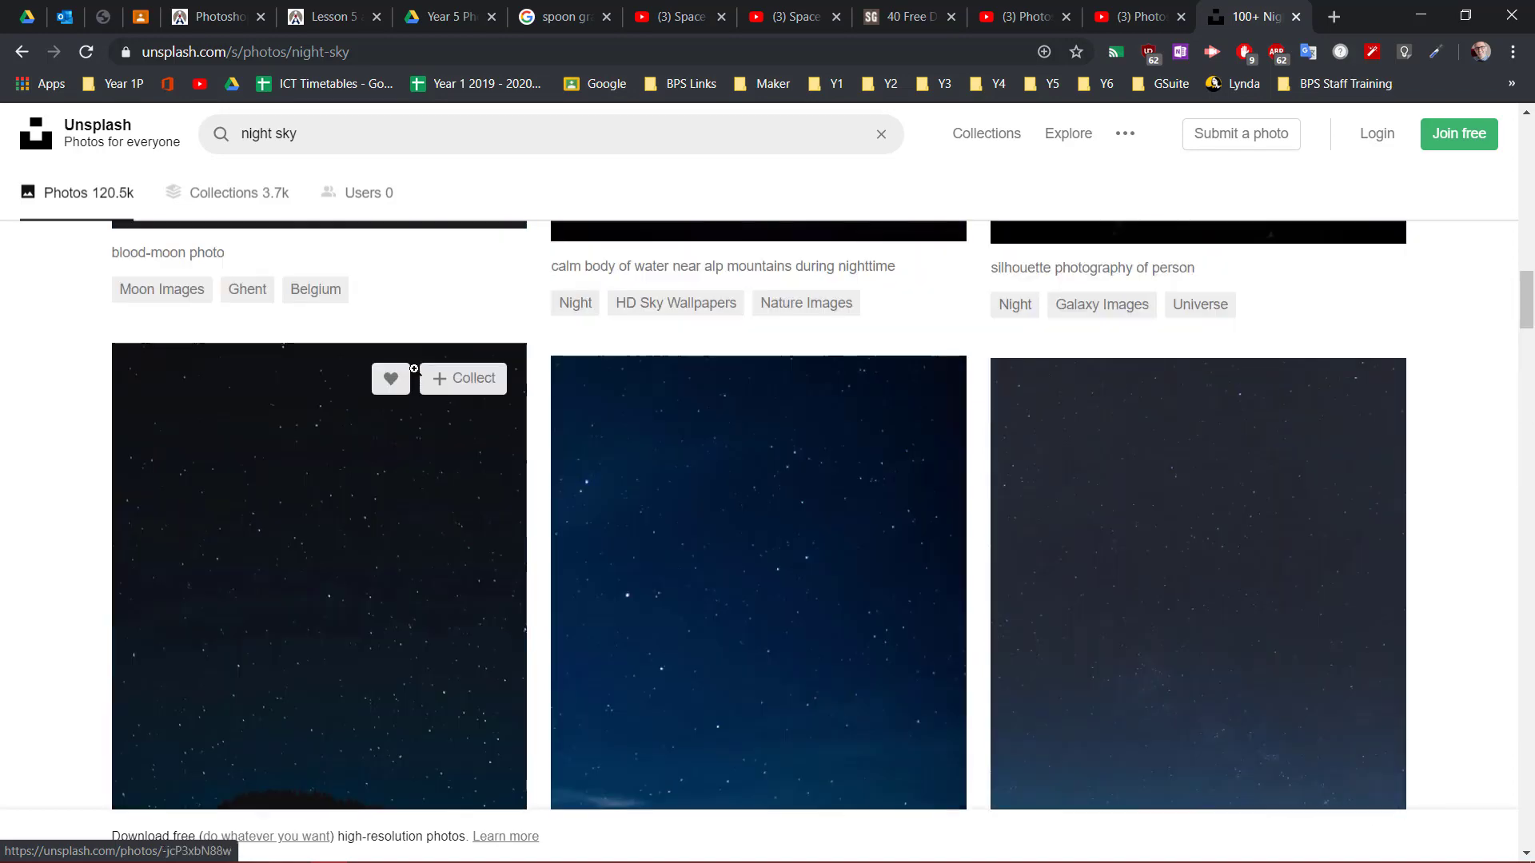
pyautogui.scroll(20, 448, 375)
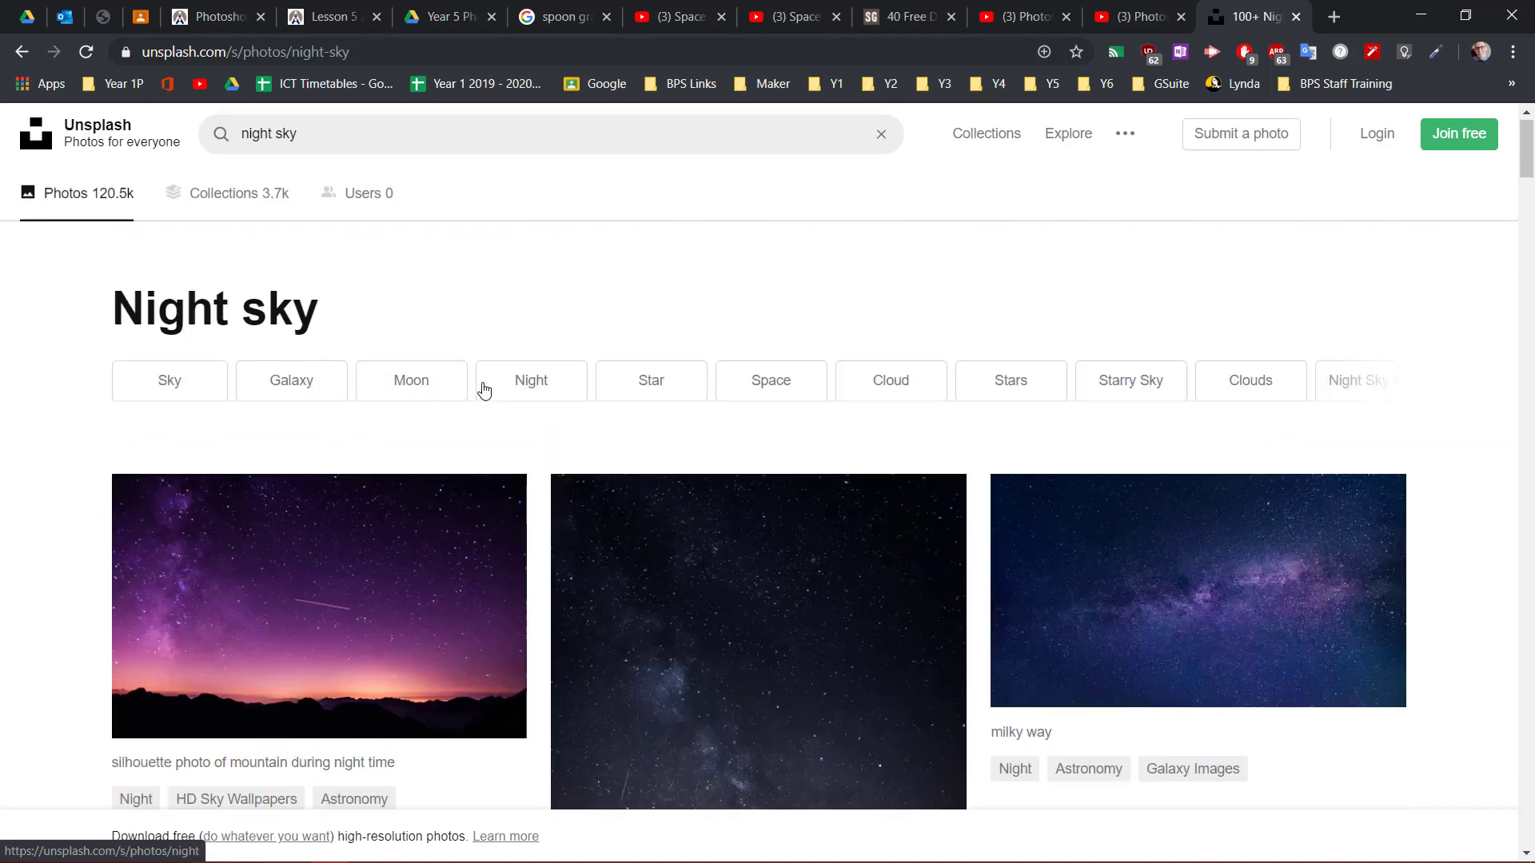
pyautogui.moveTo(1372, 685)
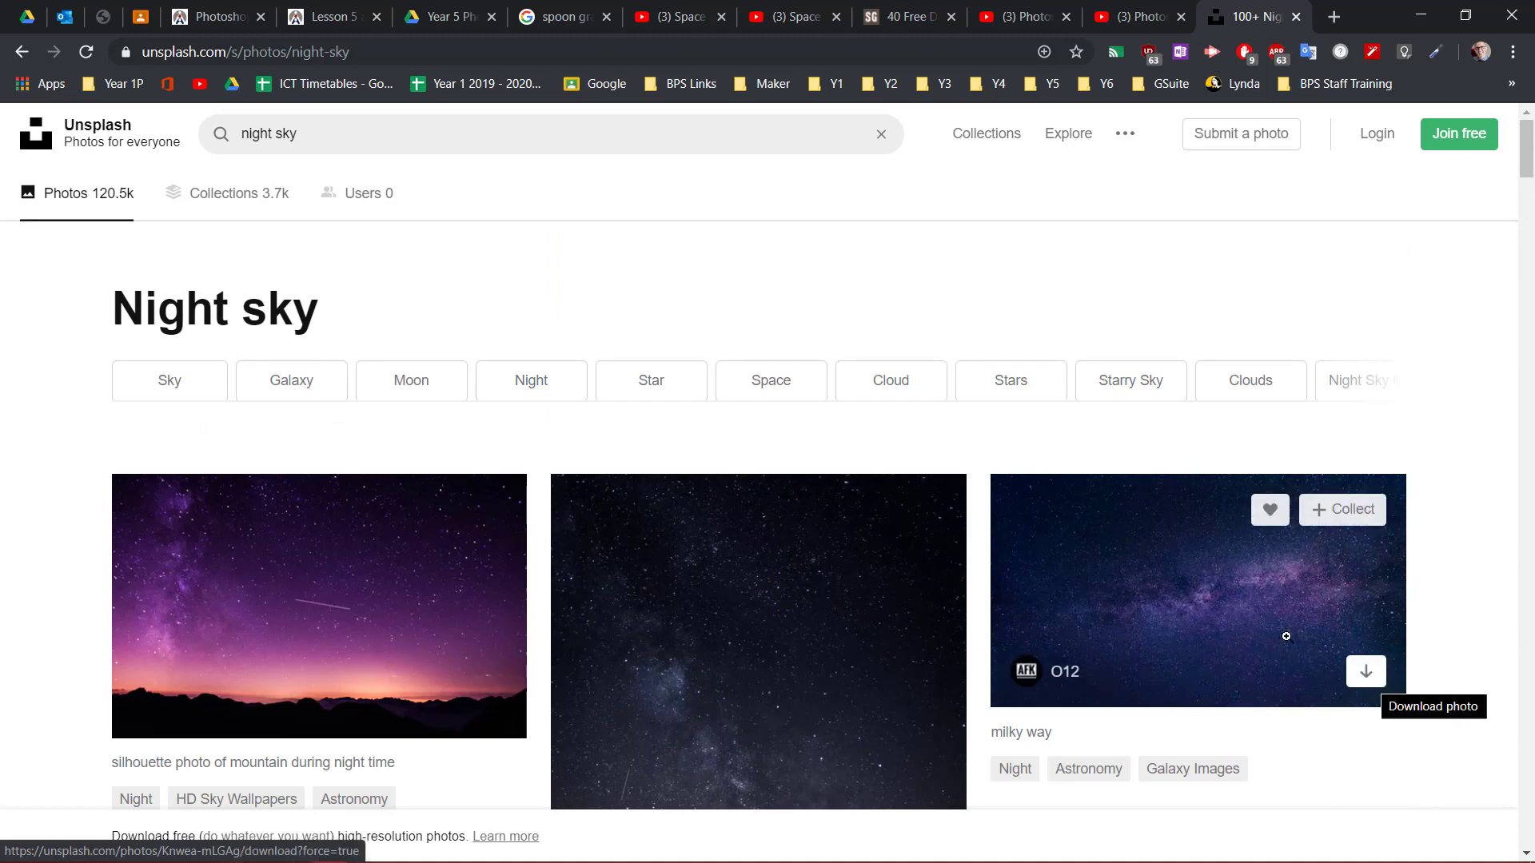
# - Return to the Unsplash moon search results and examine the full, crescent and half moon photos for the composition
pyautogui.click(21, 52)
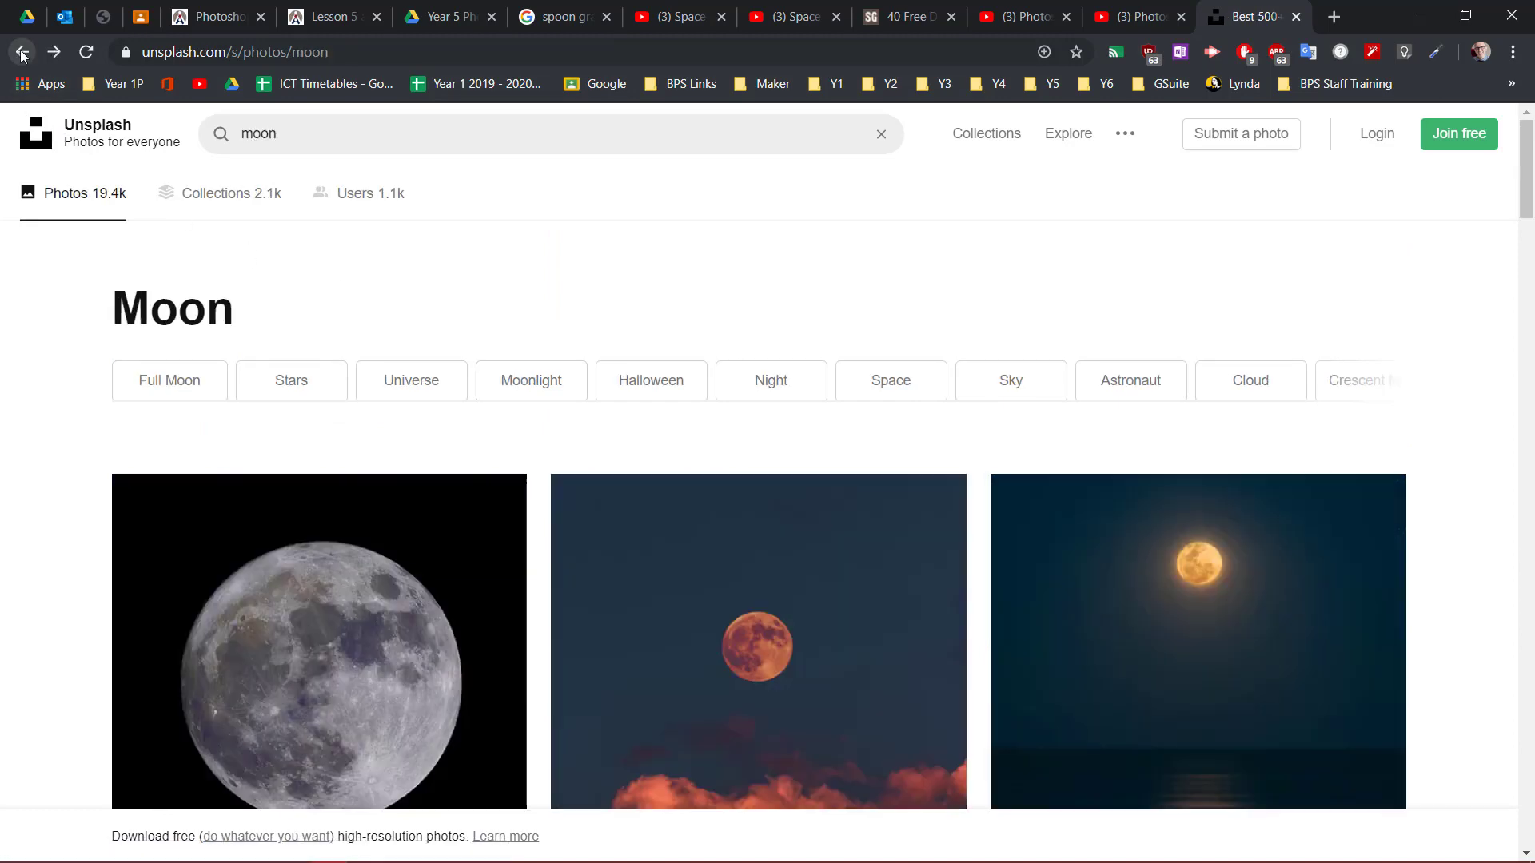
pyautogui.scroll(-3, 53, 397)
pyautogui.scroll(-2, 53, 398)
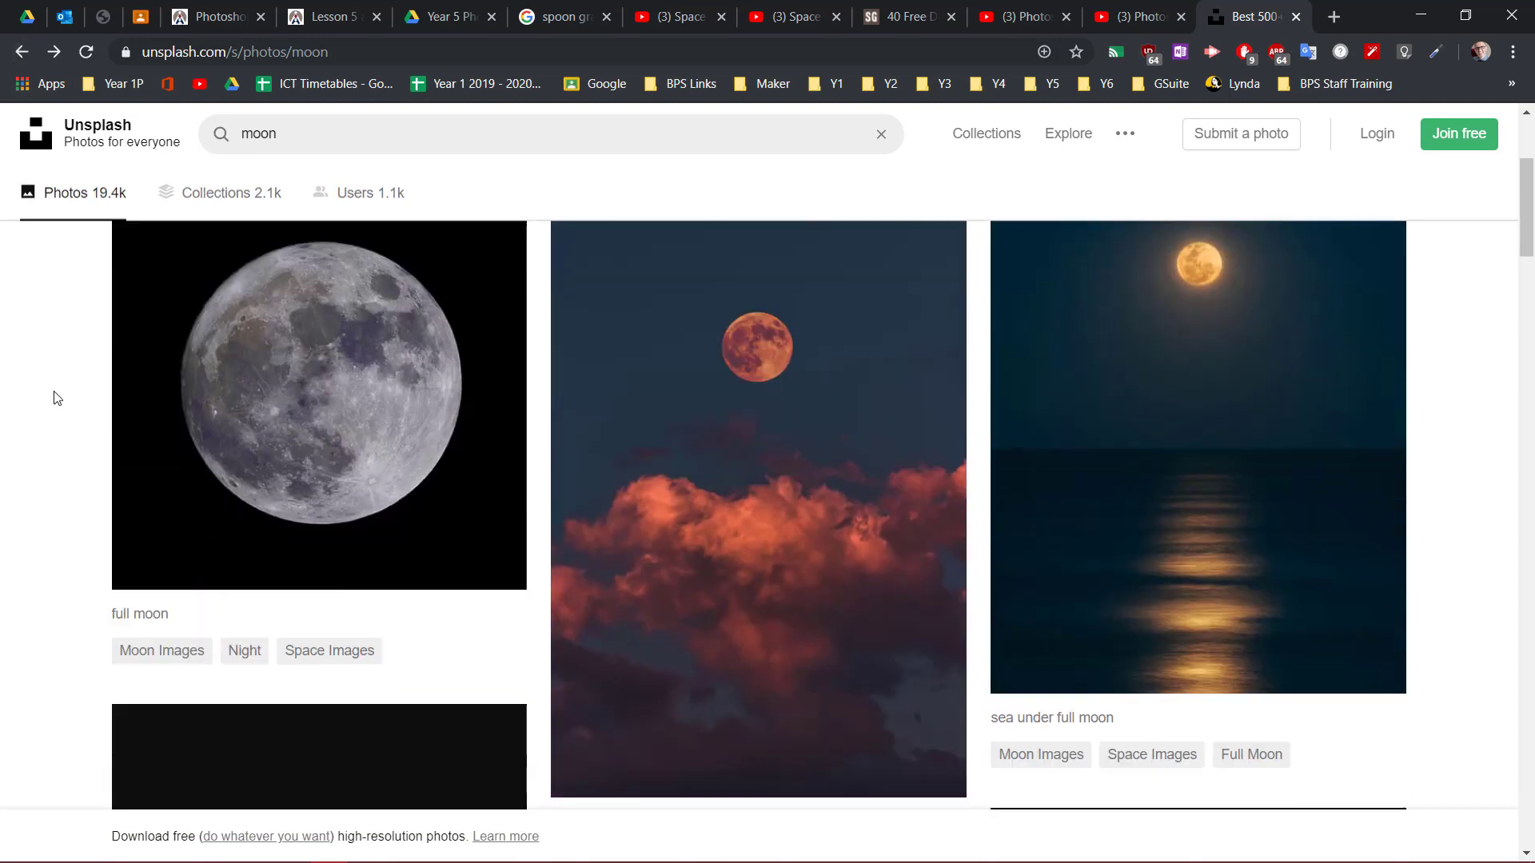
pyautogui.scroll(2, 359, 479)
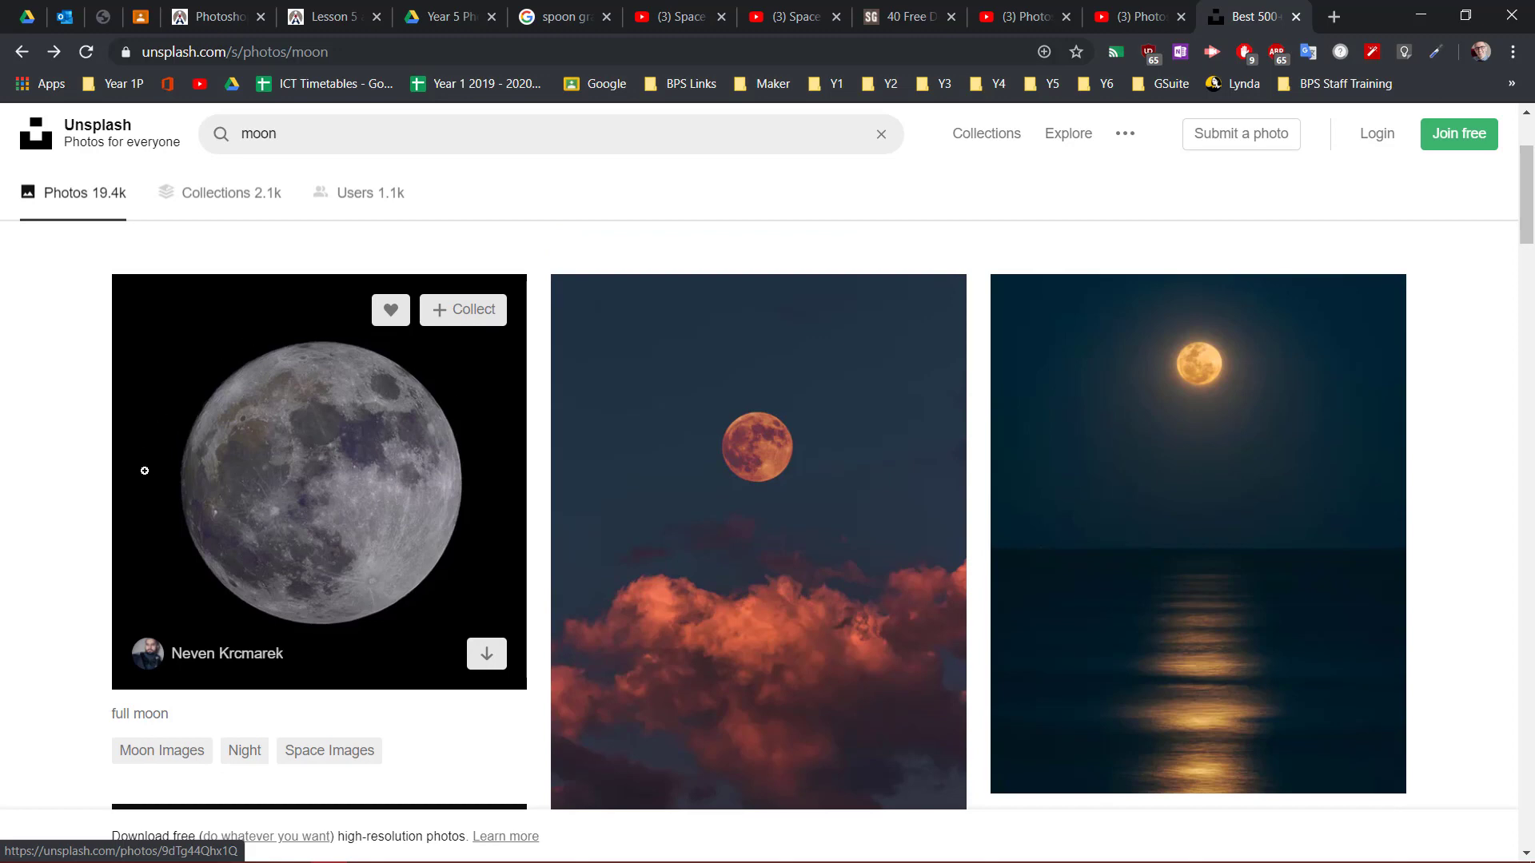
pyautogui.scroll(-7, 144, 471)
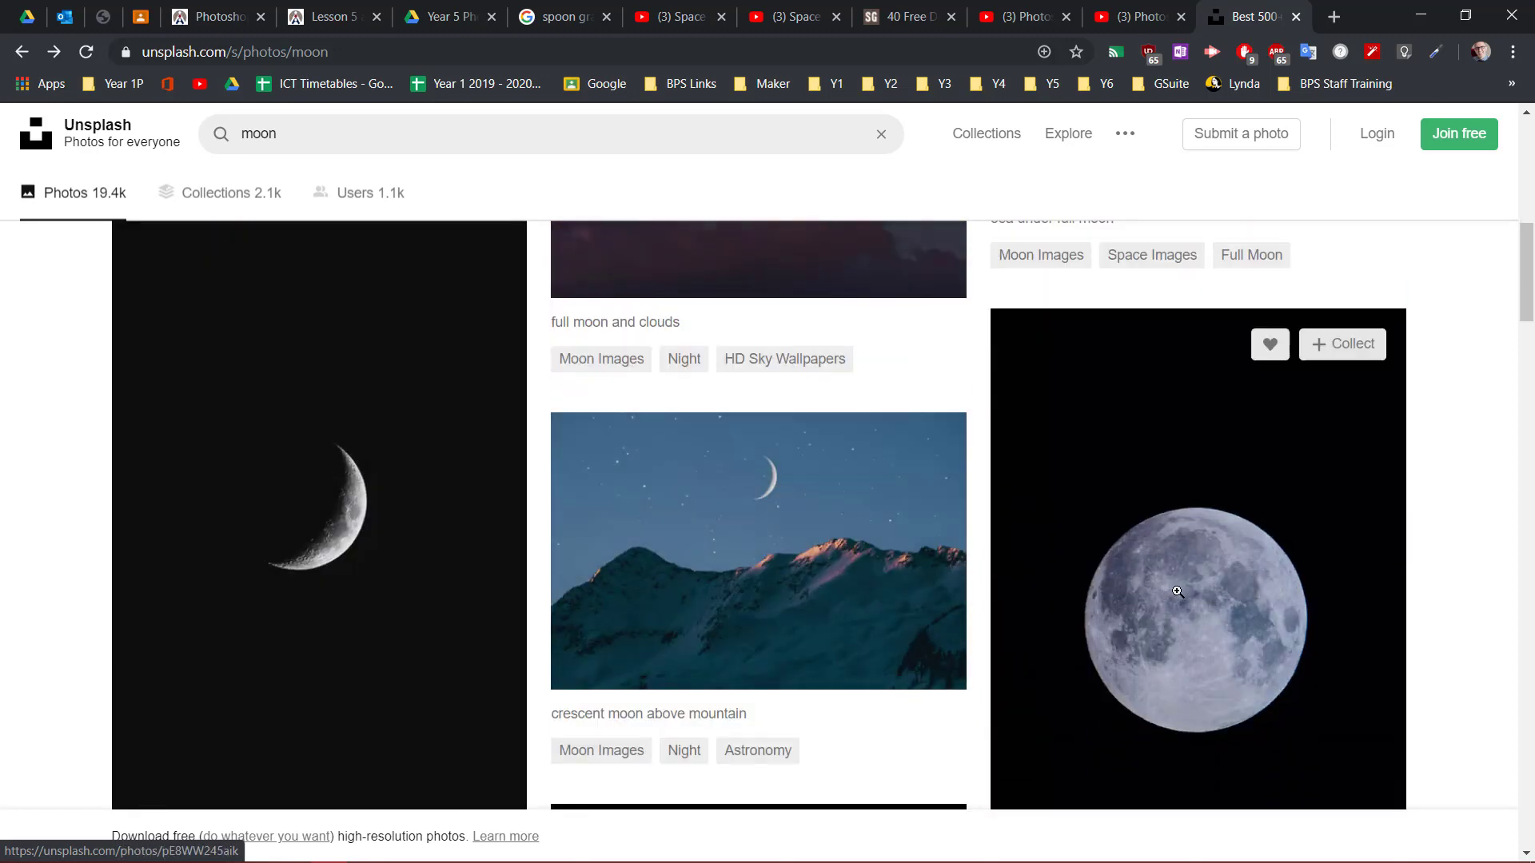
pyautogui.scroll(-1, 1177, 592)
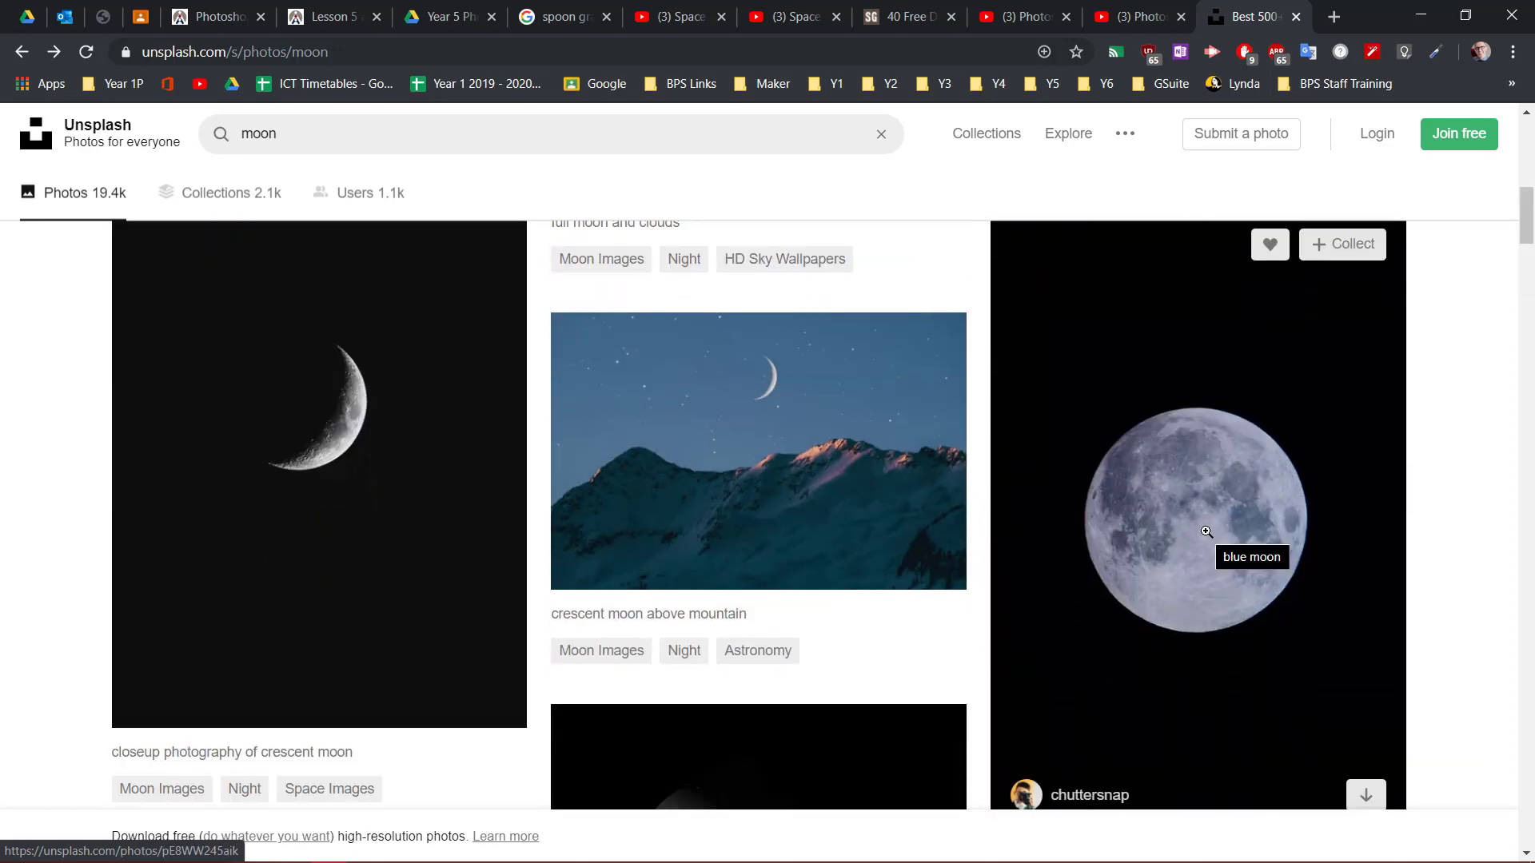
pyautogui.scroll(-1, 1206, 531)
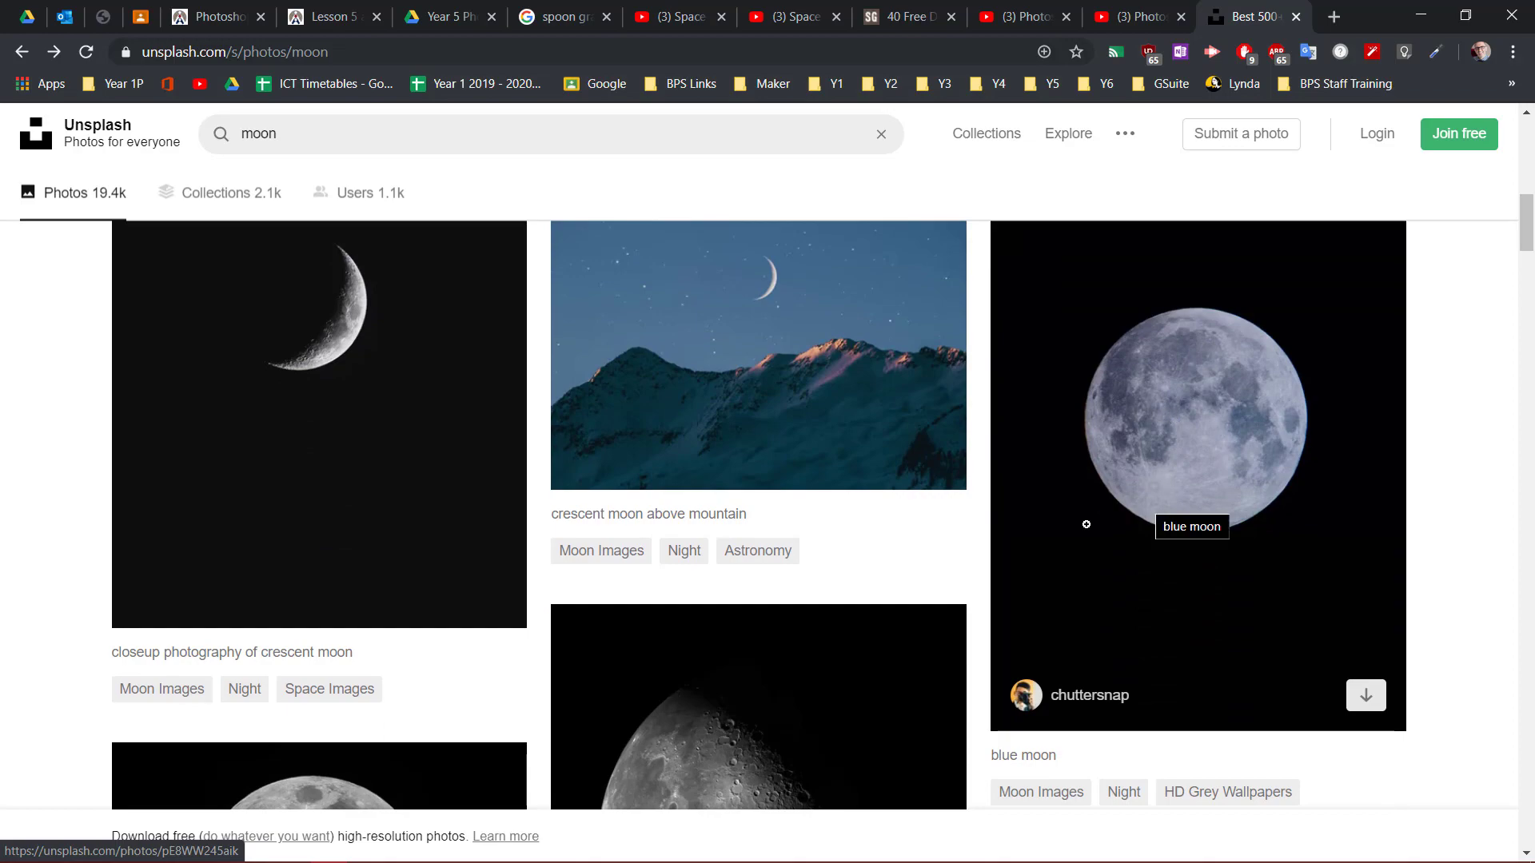
pyautogui.scroll(-4, 1085, 524)
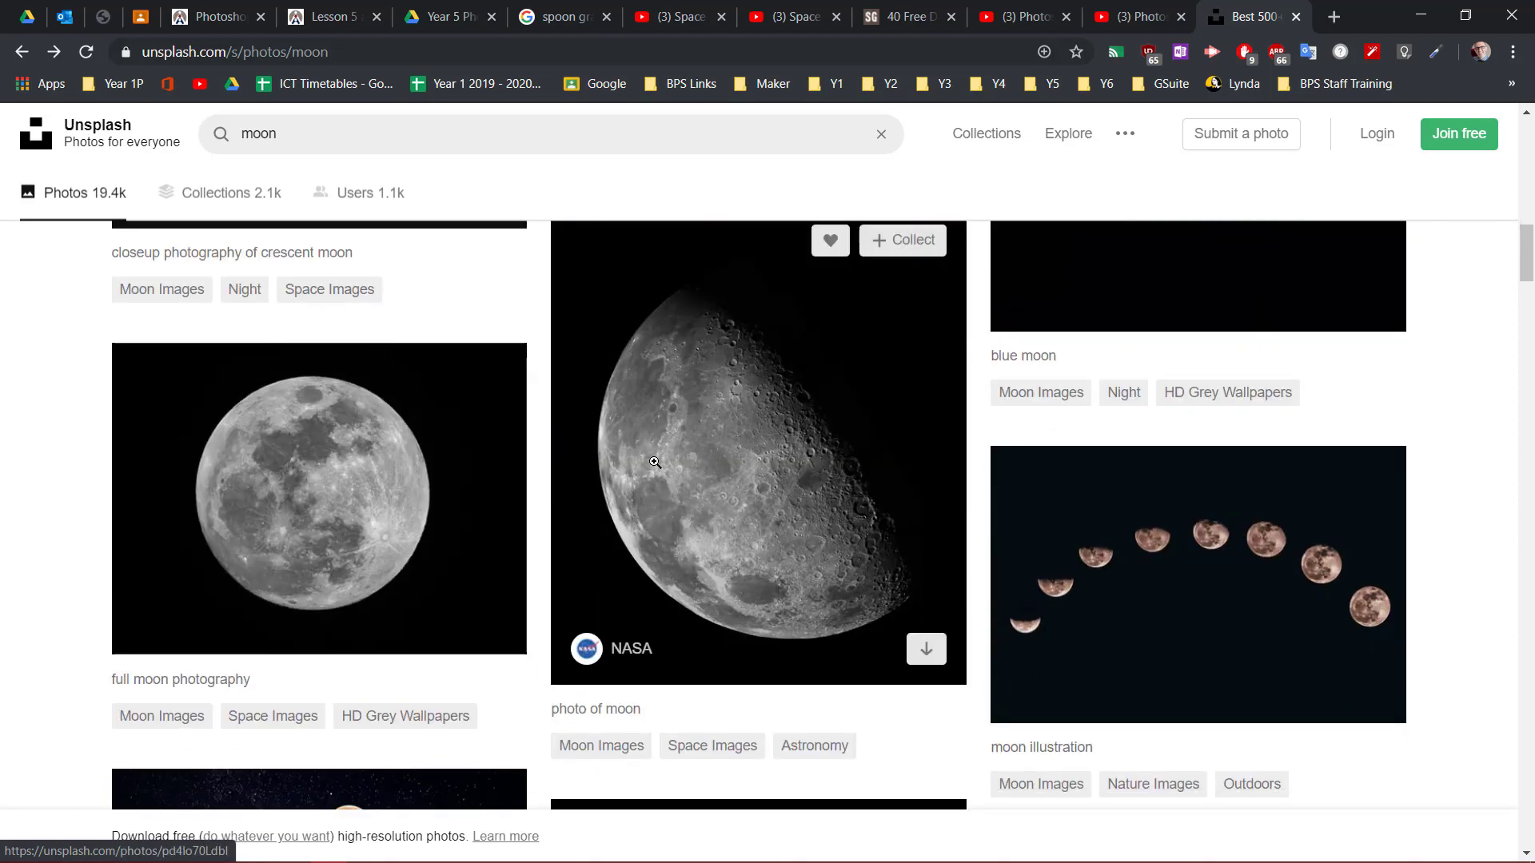
pyautogui.scroll(-4, 653, 532)
pyautogui.scroll(5, 653, 532)
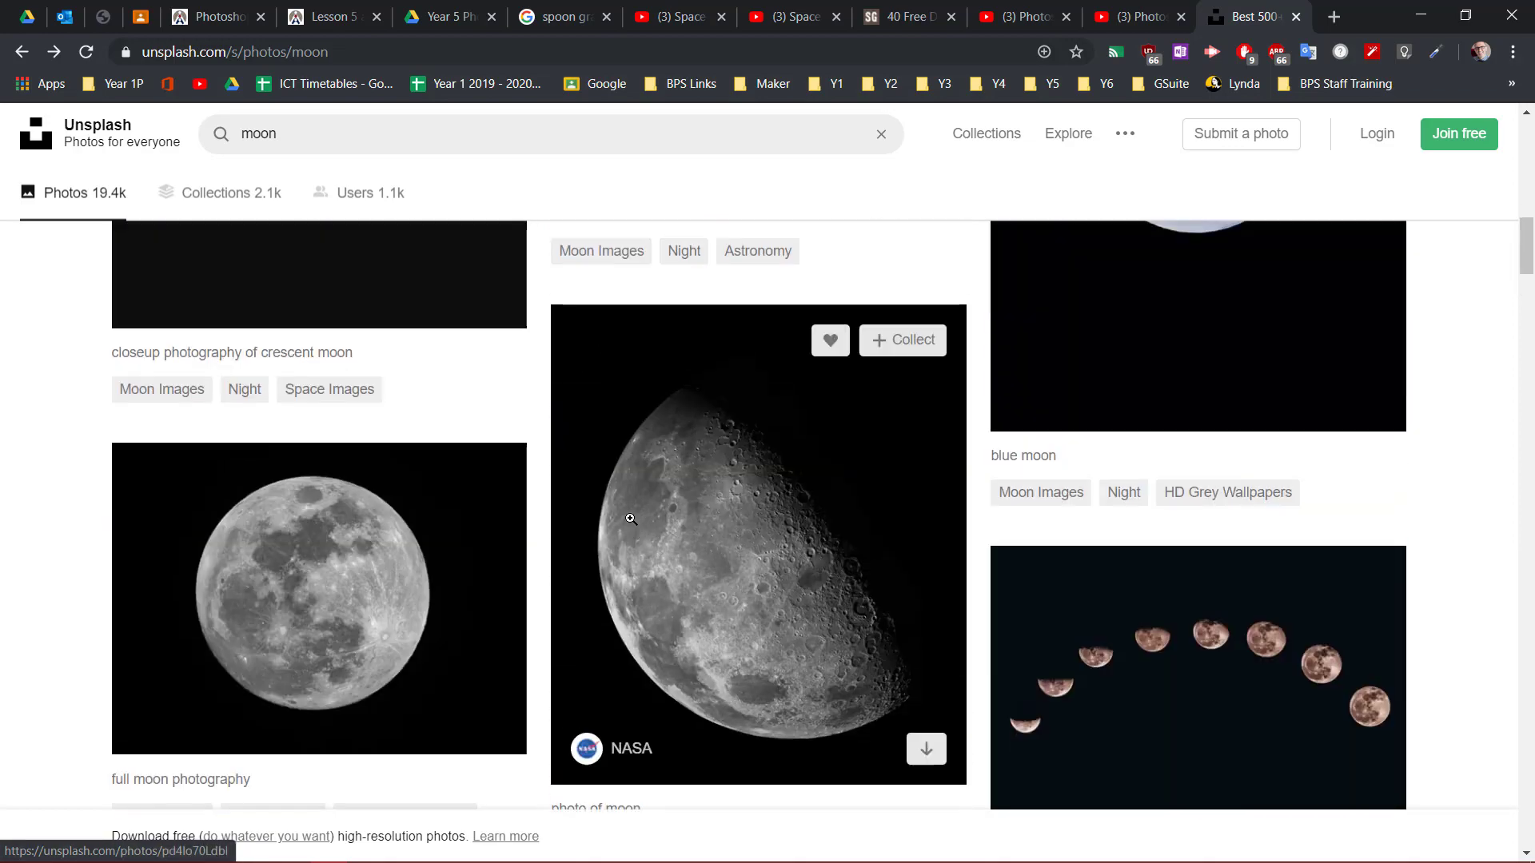
pyautogui.scroll(-8, 628, 518)
pyautogui.scroll(-1, 628, 518)
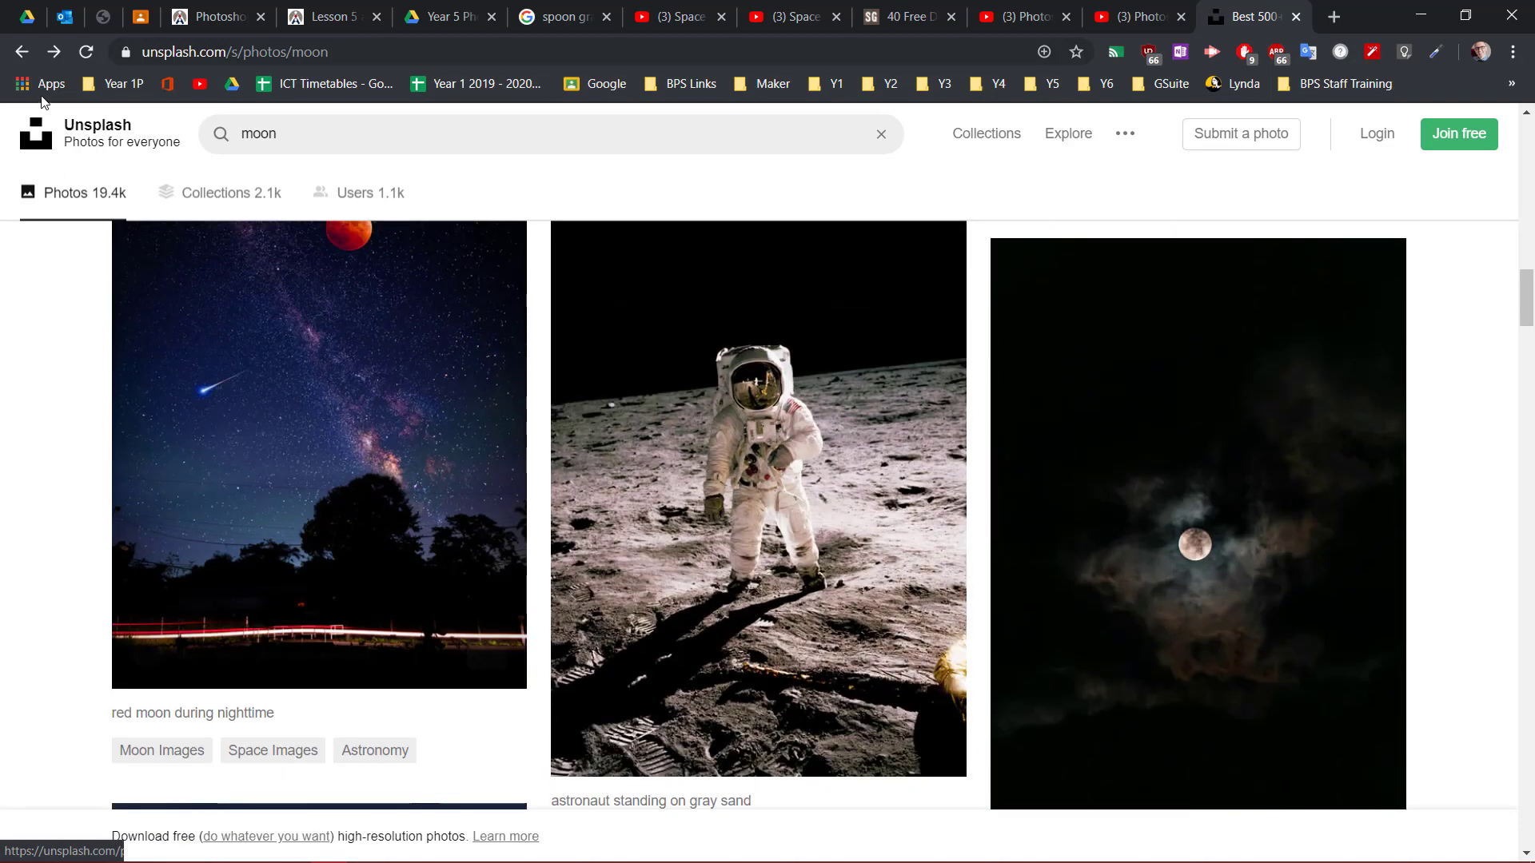
# - Go back to the Unsplash astronaut search results and examine the standing and floating astronaut photos for the figure
pyautogui.click(22, 52)
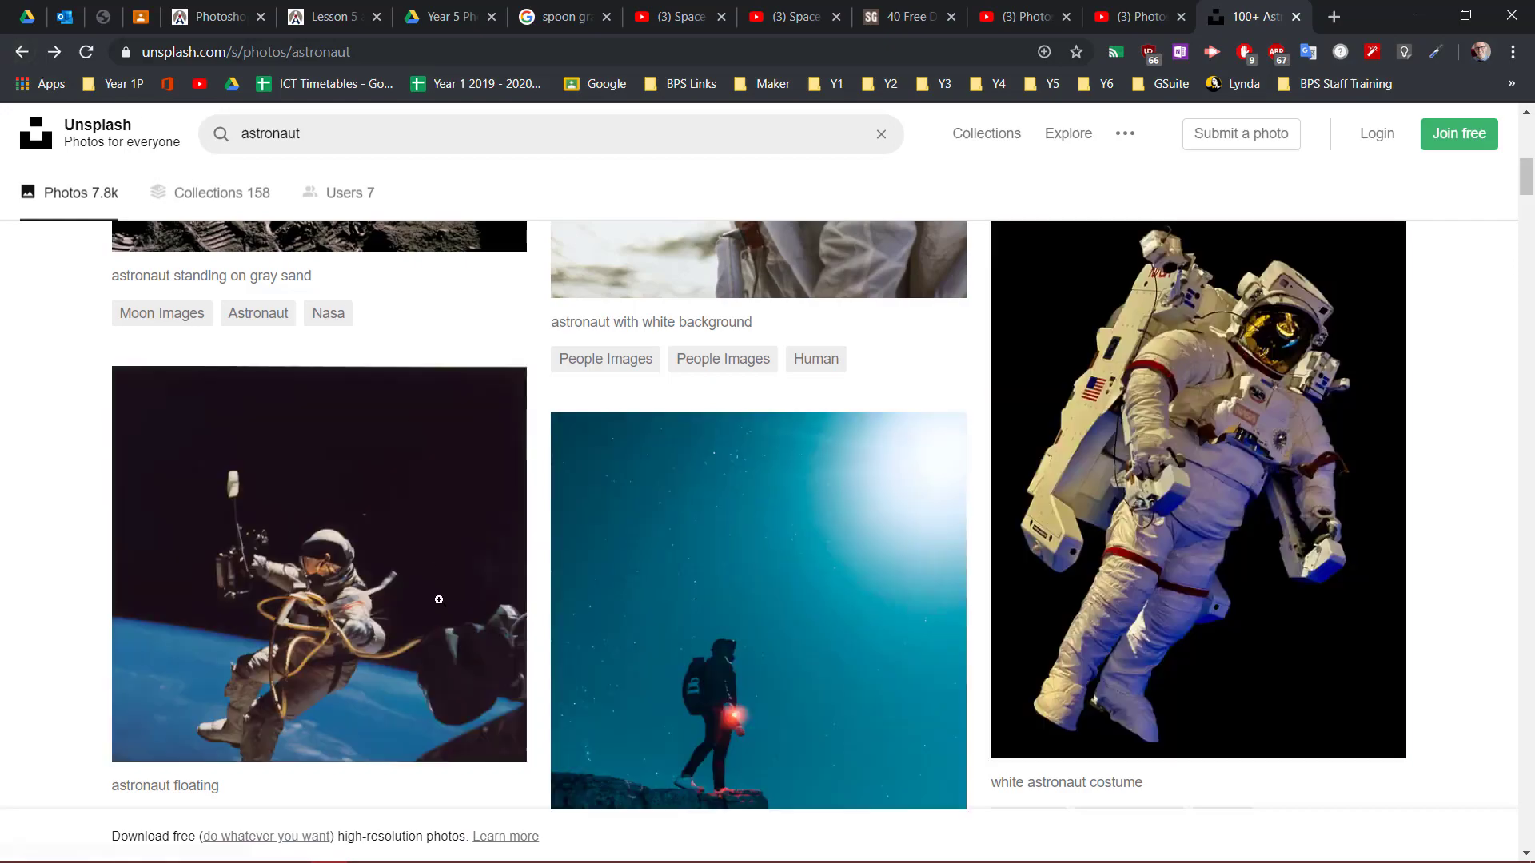
pyautogui.scroll(1, 586, 615)
pyautogui.scroll(7, 586, 616)
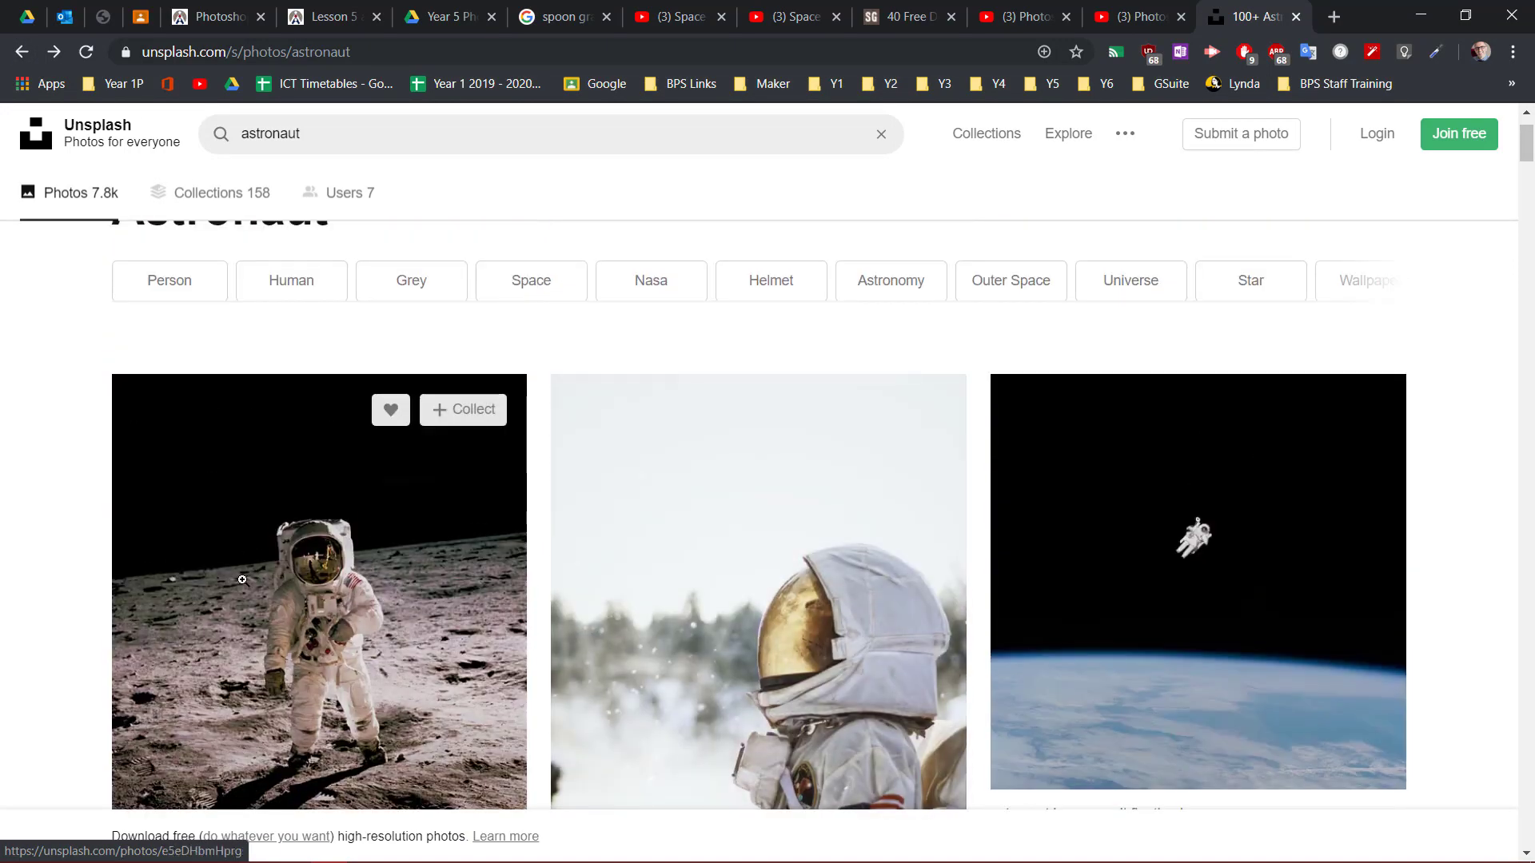
pyautogui.scroll(-3, 323, 548)
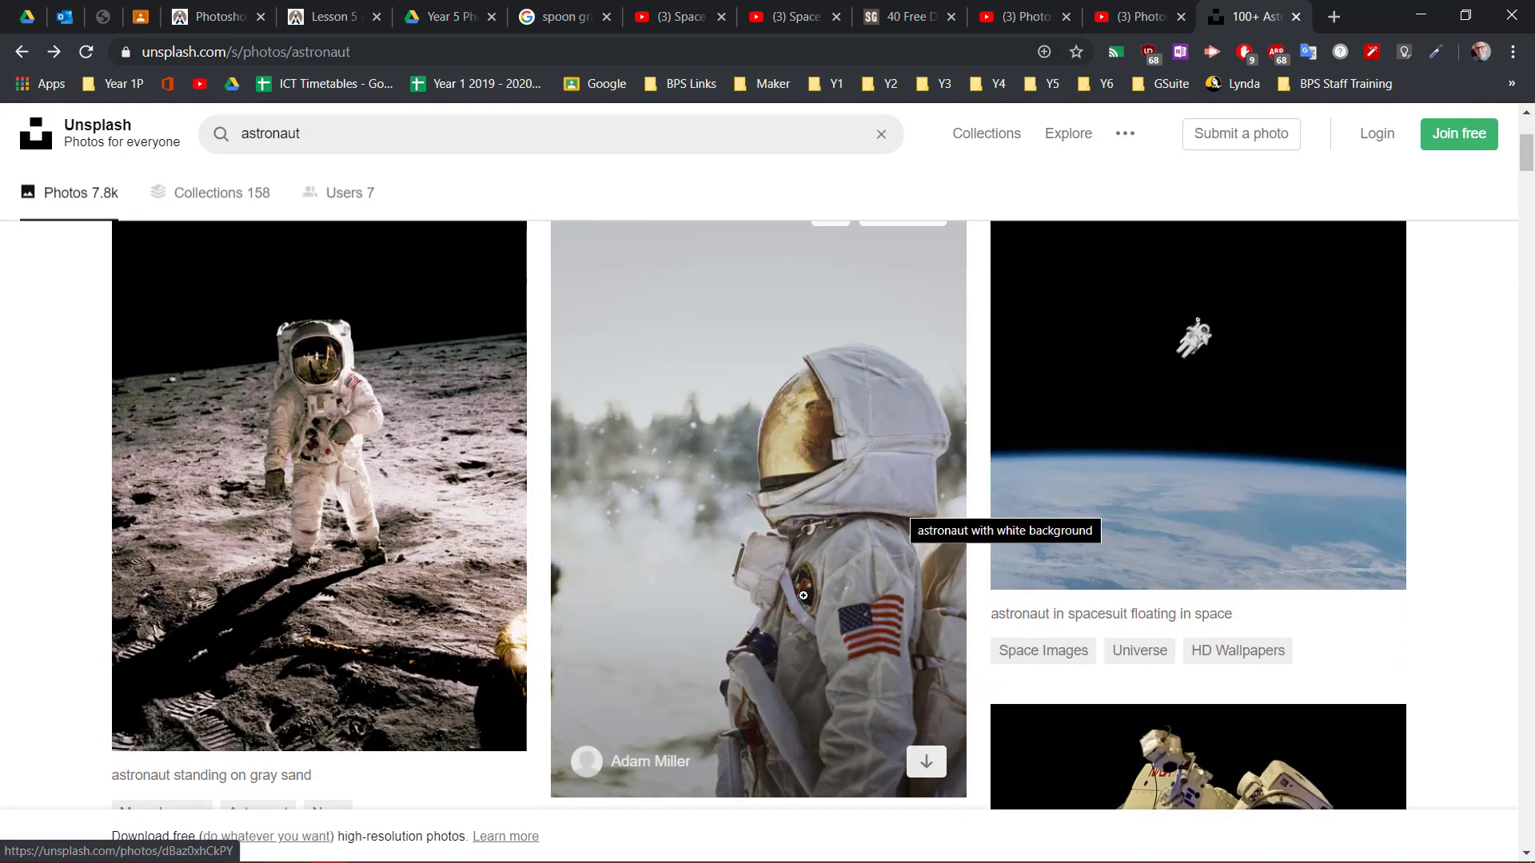
pyautogui.scroll(-8, 549, 620)
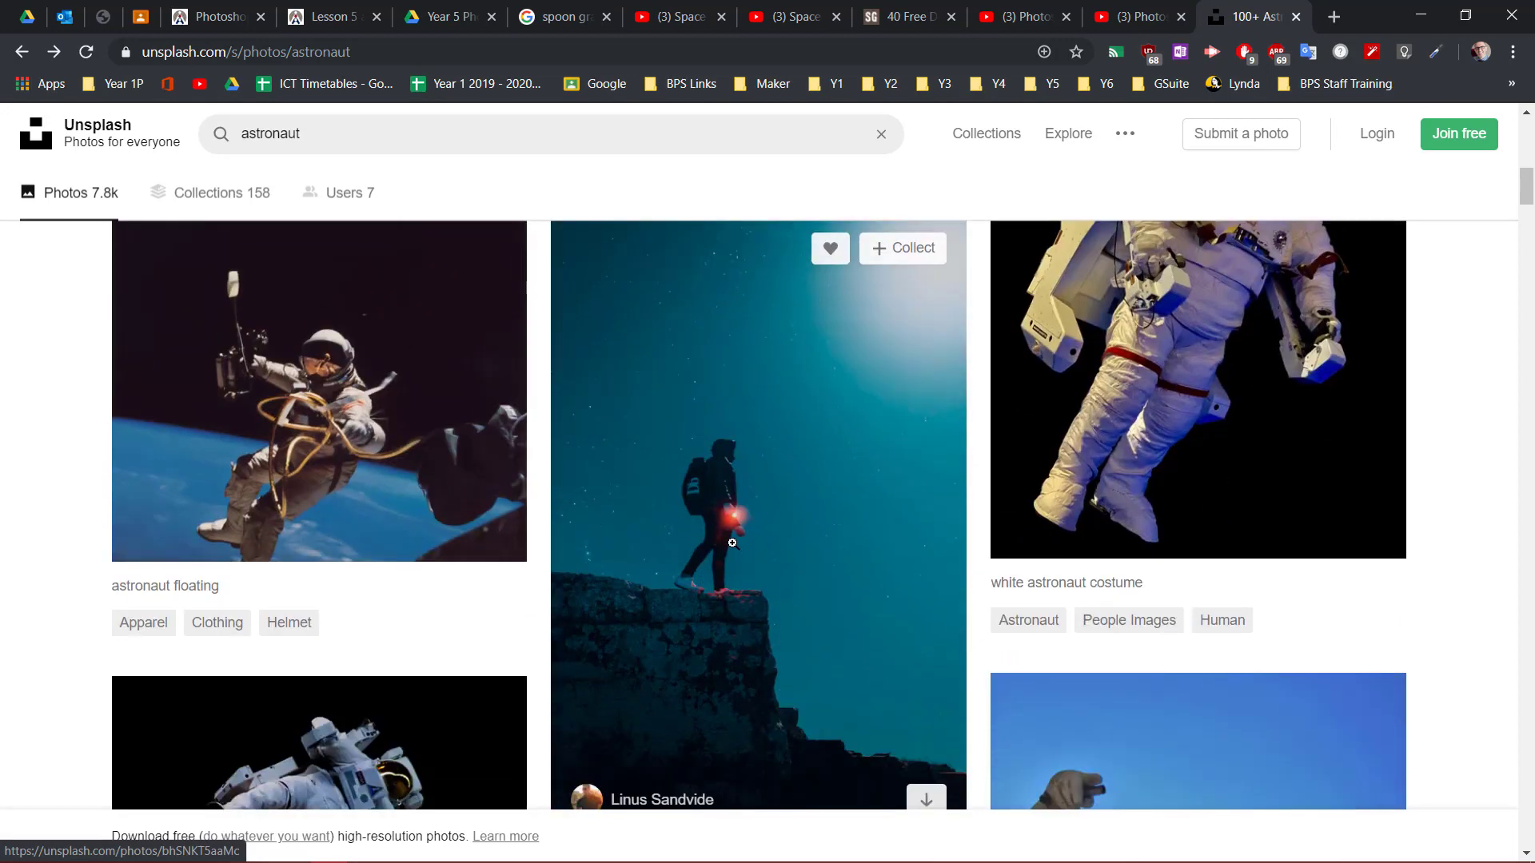
pyautogui.scroll(-6, 688, 611)
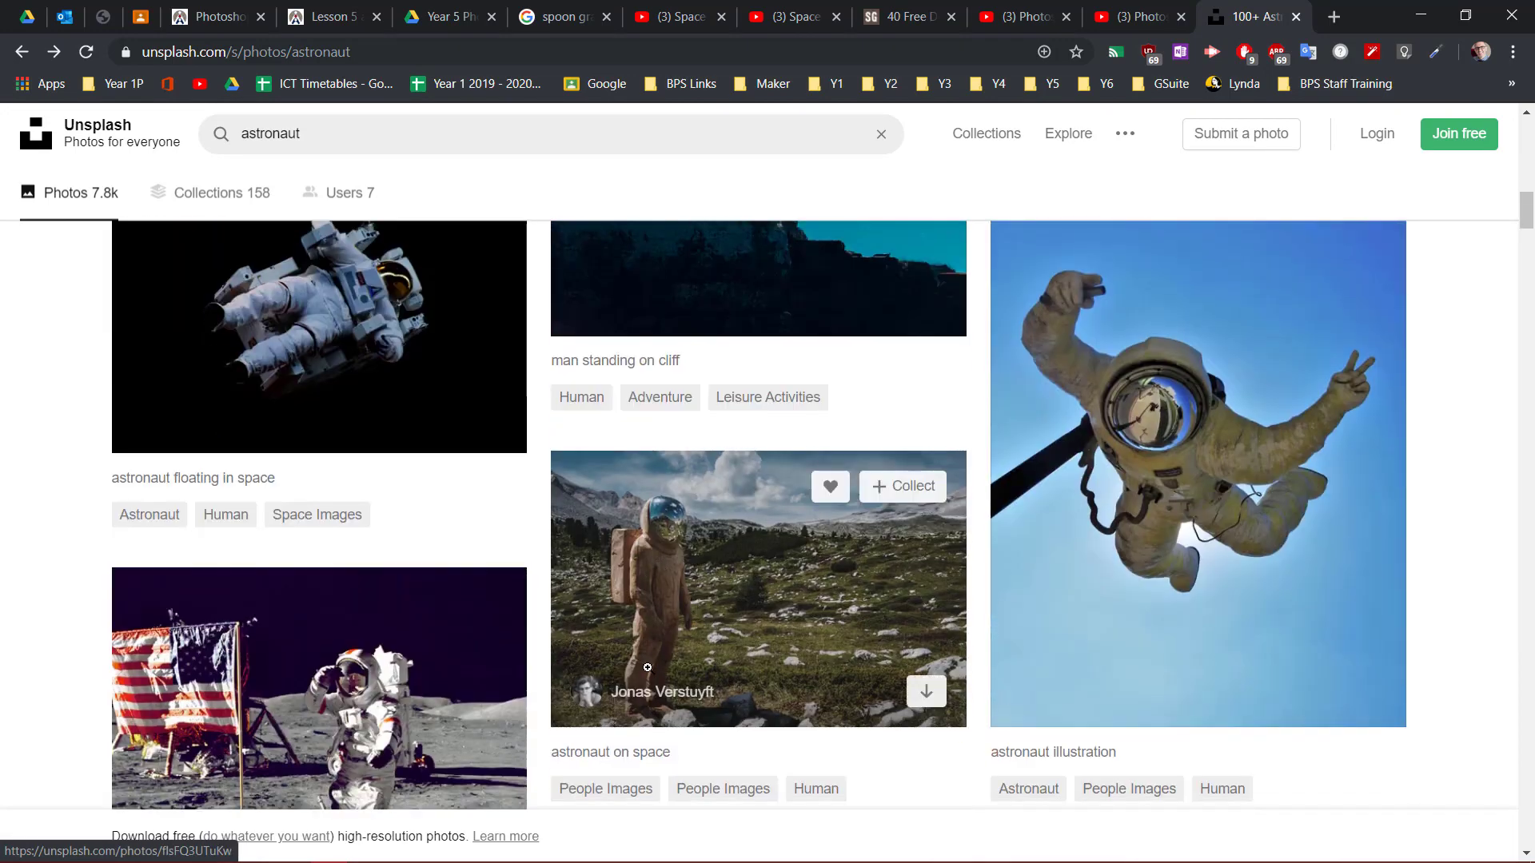
pyautogui.scroll(-1, 648, 667)
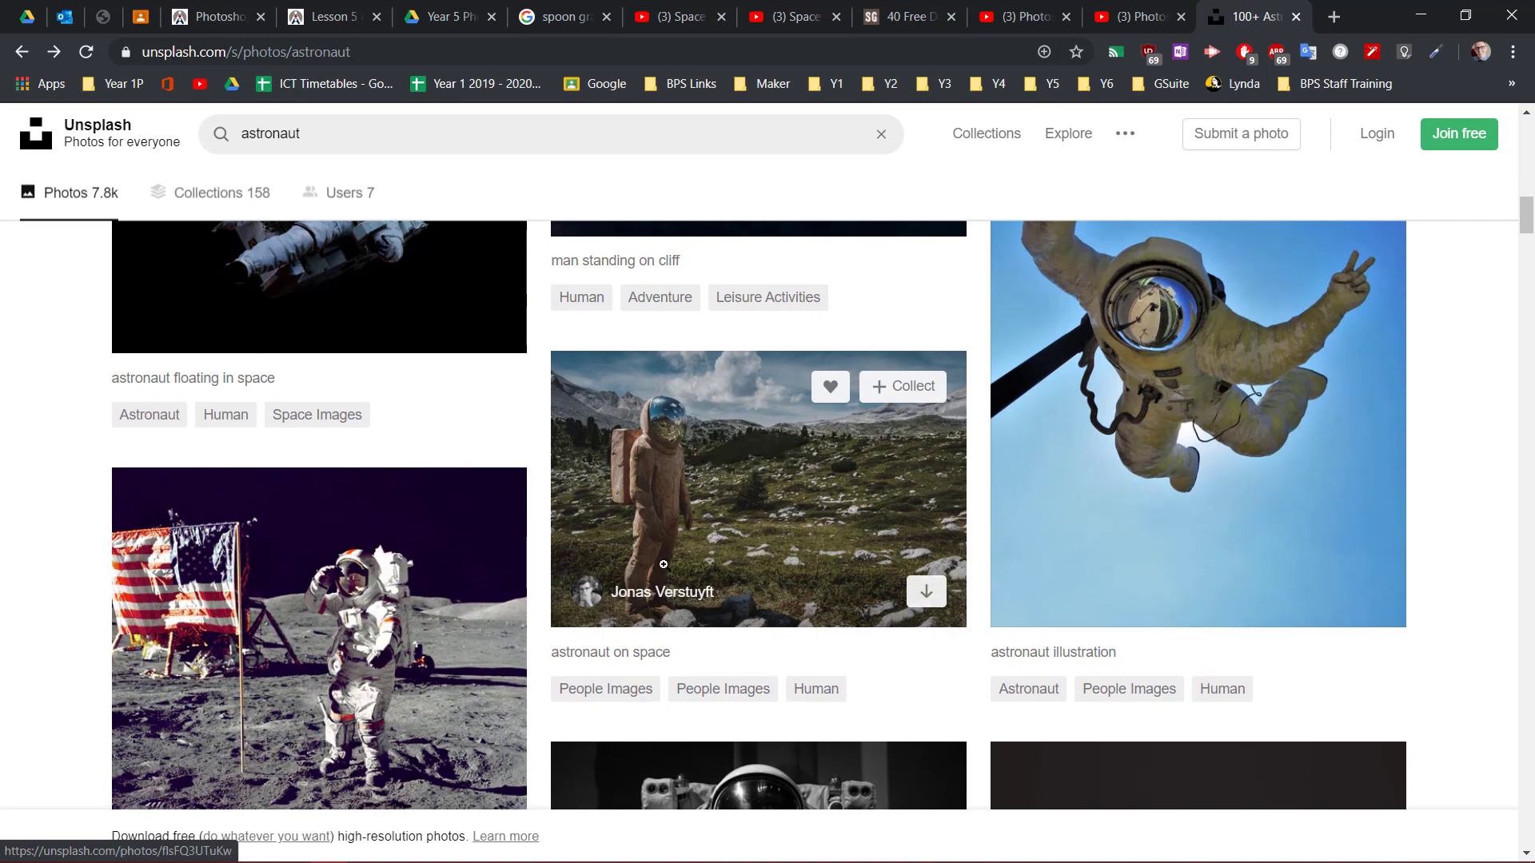
pyautogui.scroll(-1, 661, 559)
pyautogui.scroll(1, 663, 583)
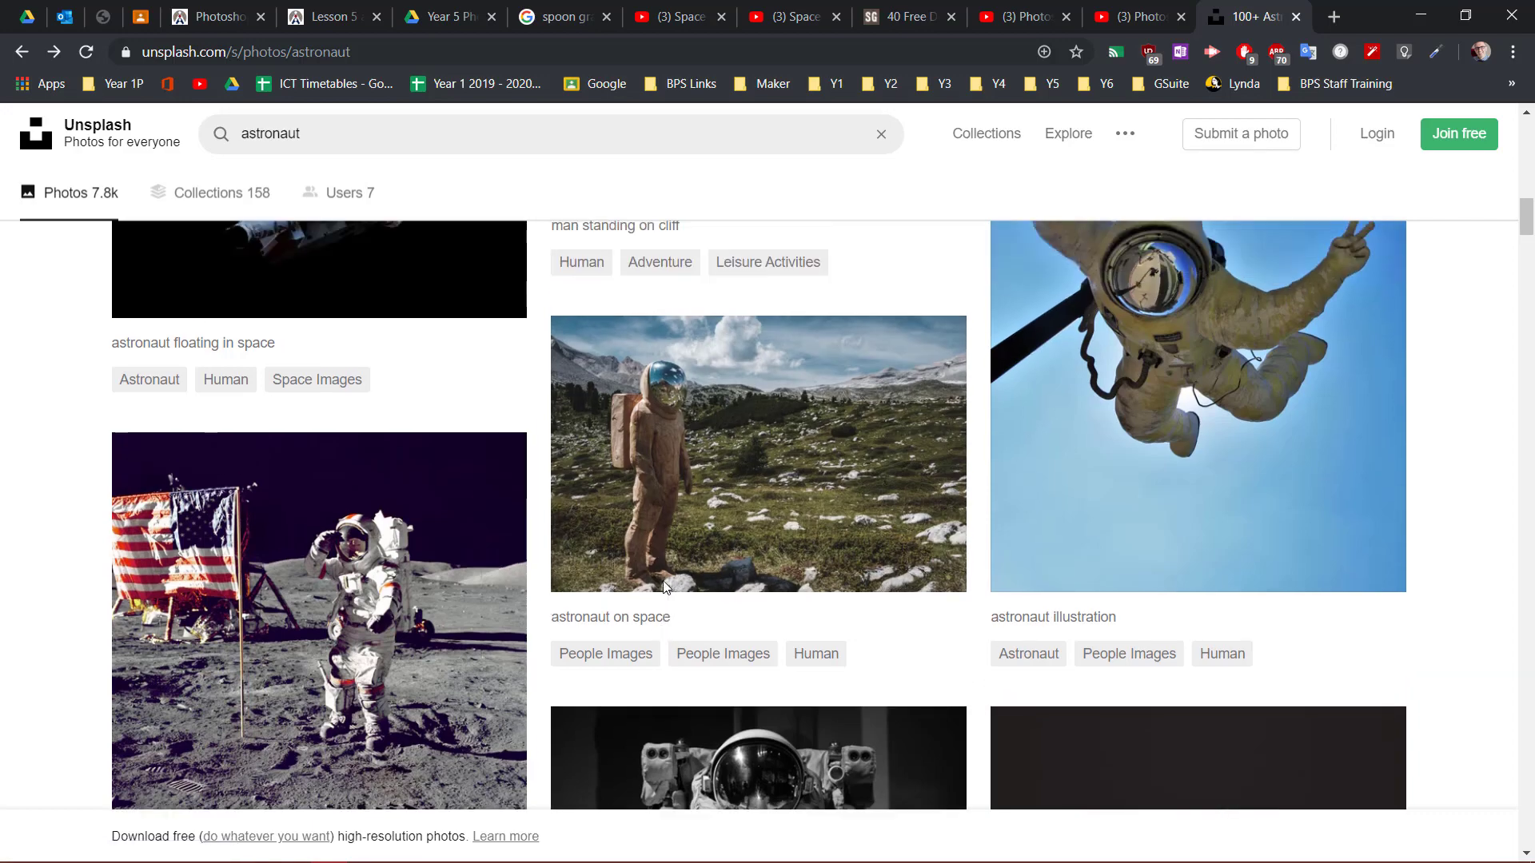
# - Go back to the Unsplash "rock on beach" results and examine the coastal rock photos for a suitable foreground
pyautogui.click(22, 51)
pyautogui.scroll(12, 578, 530)
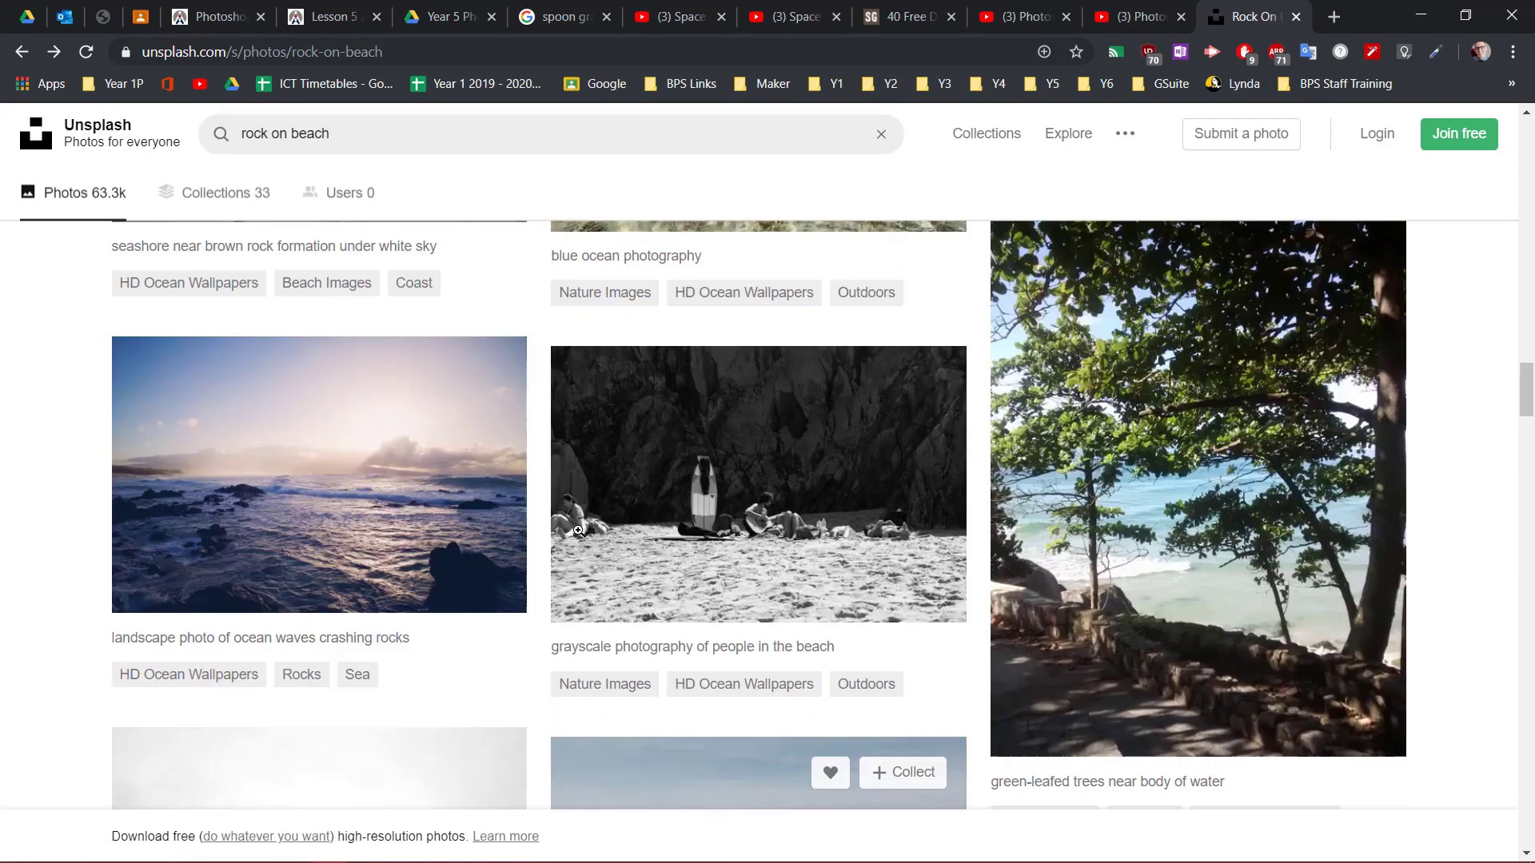
pyautogui.scroll(10, 579, 530)
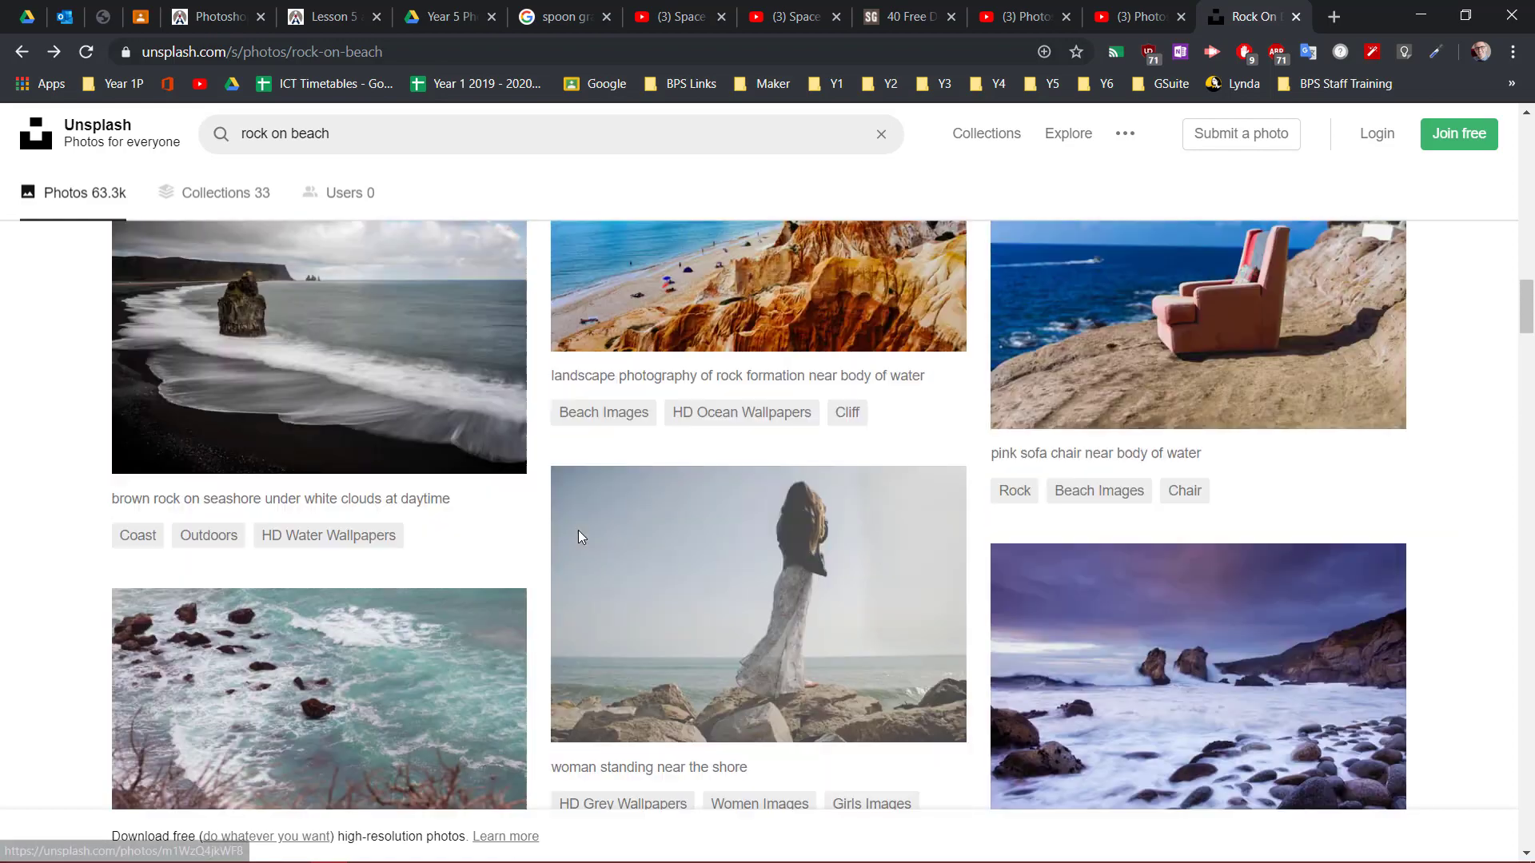
pyautogui.scroll(8, 578, 529)
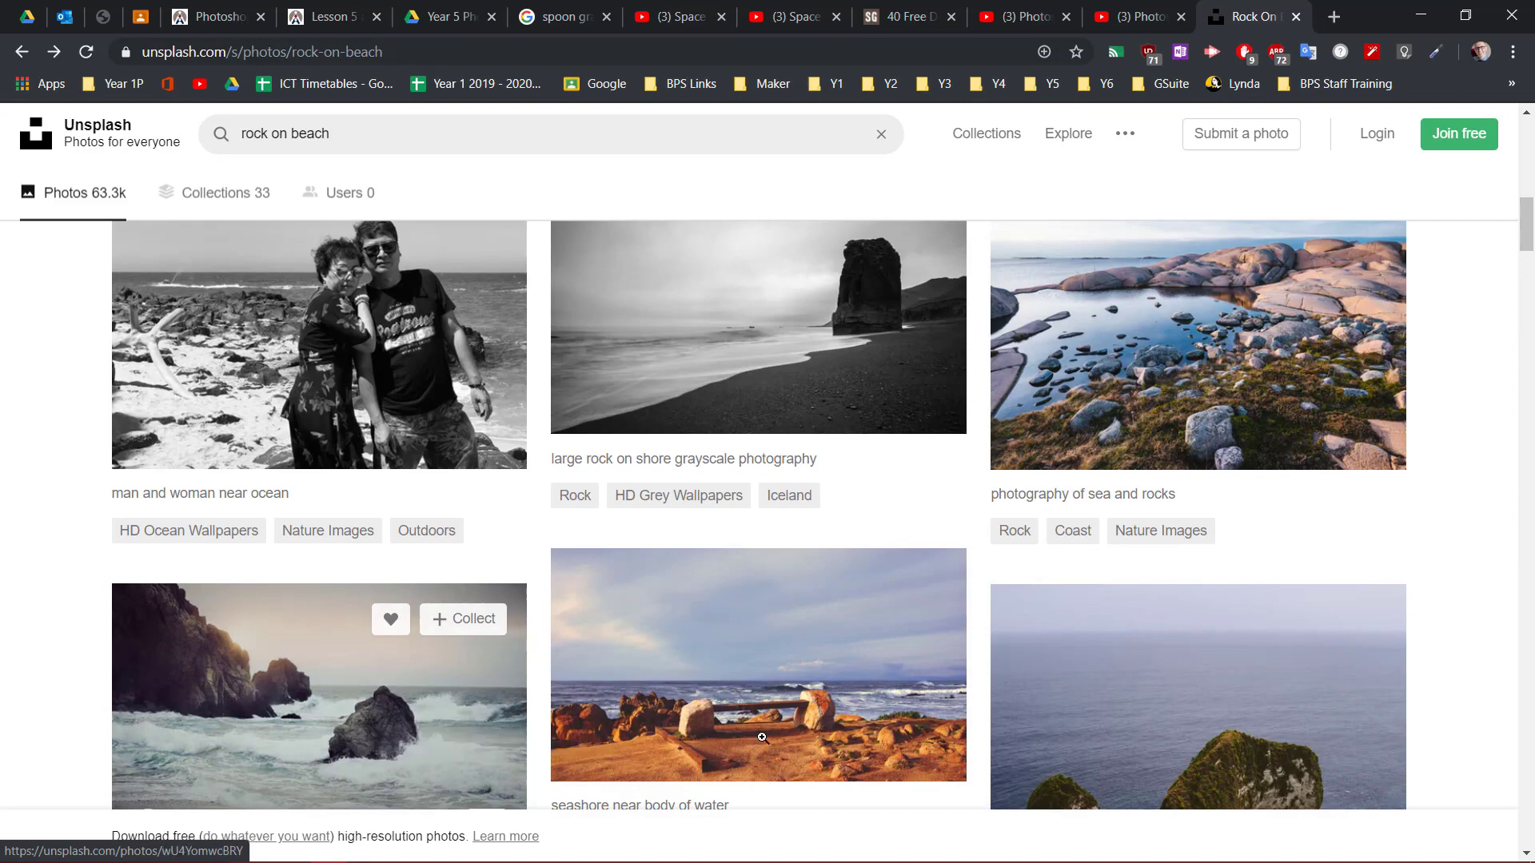
pyautogui.scroll(-1, 899, 504)
pyautogui.scroll(-15, 898, 504)
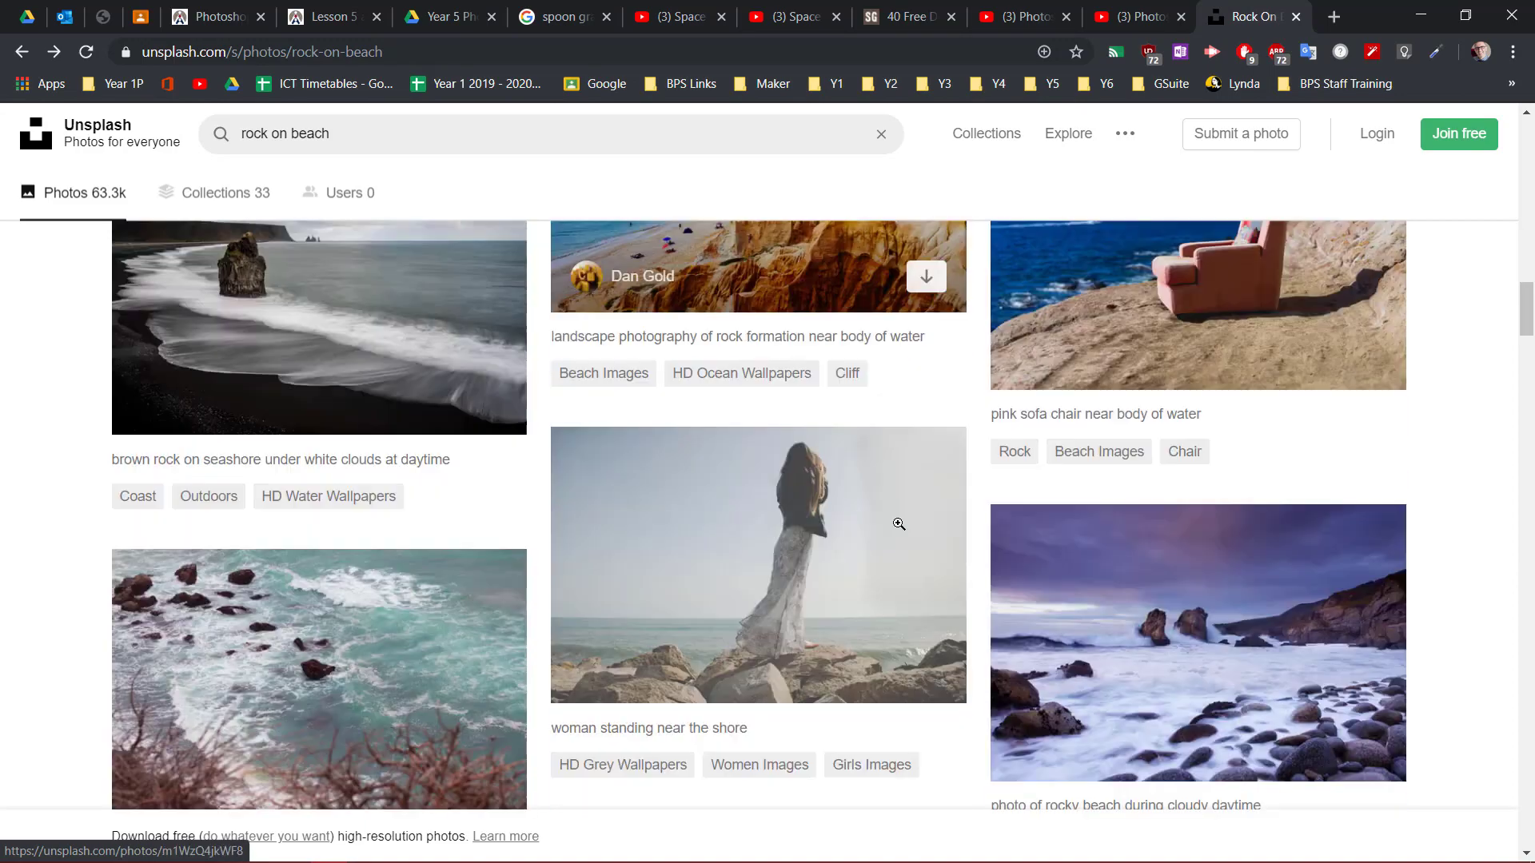
pyautogui.scroll(-12, 898, 523)
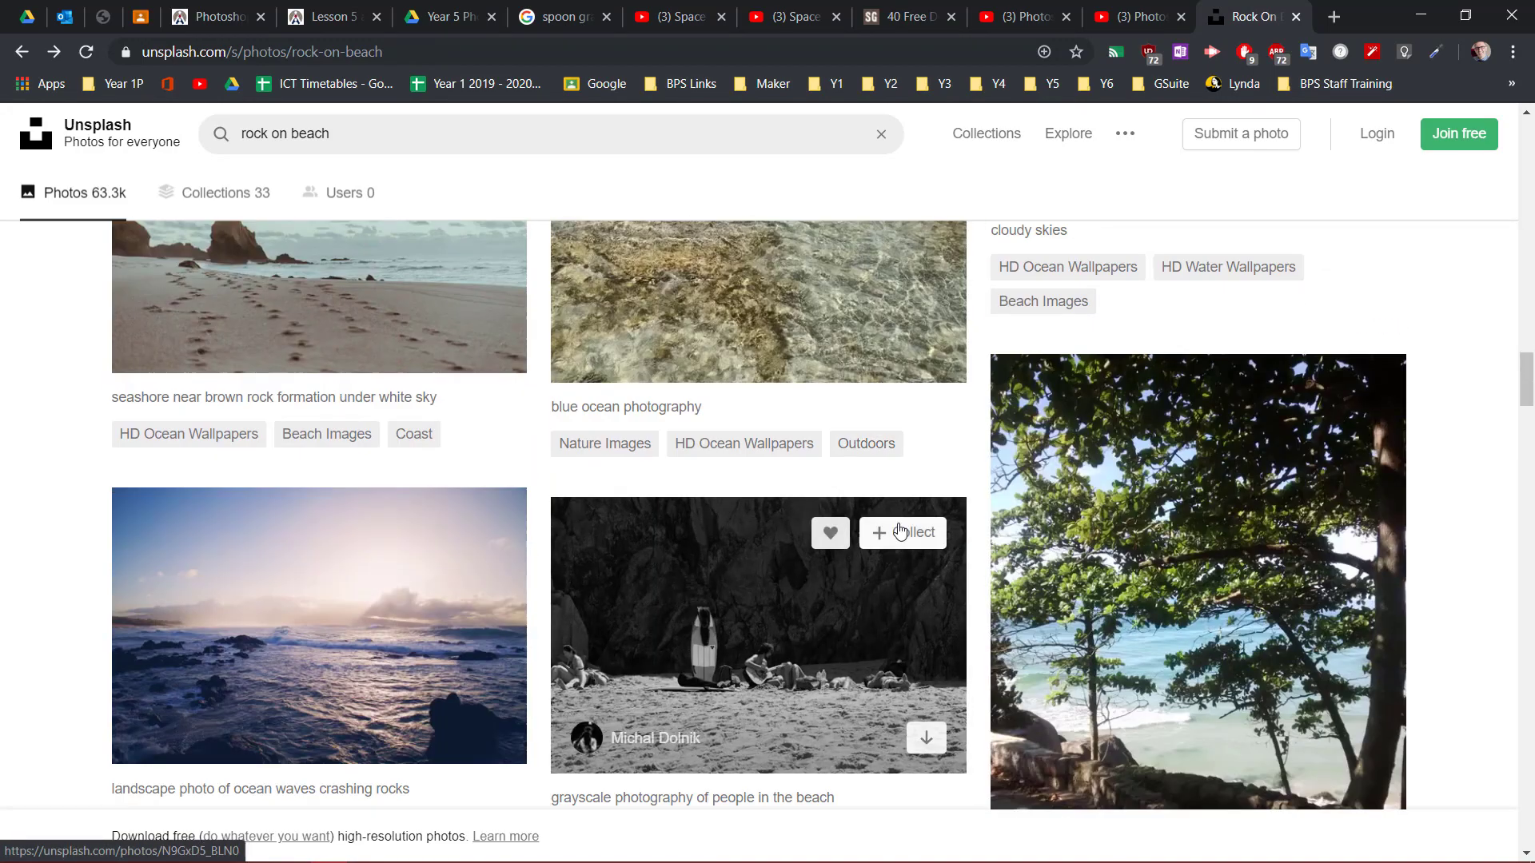
pyautogui.scroll(-11, 899, 525)
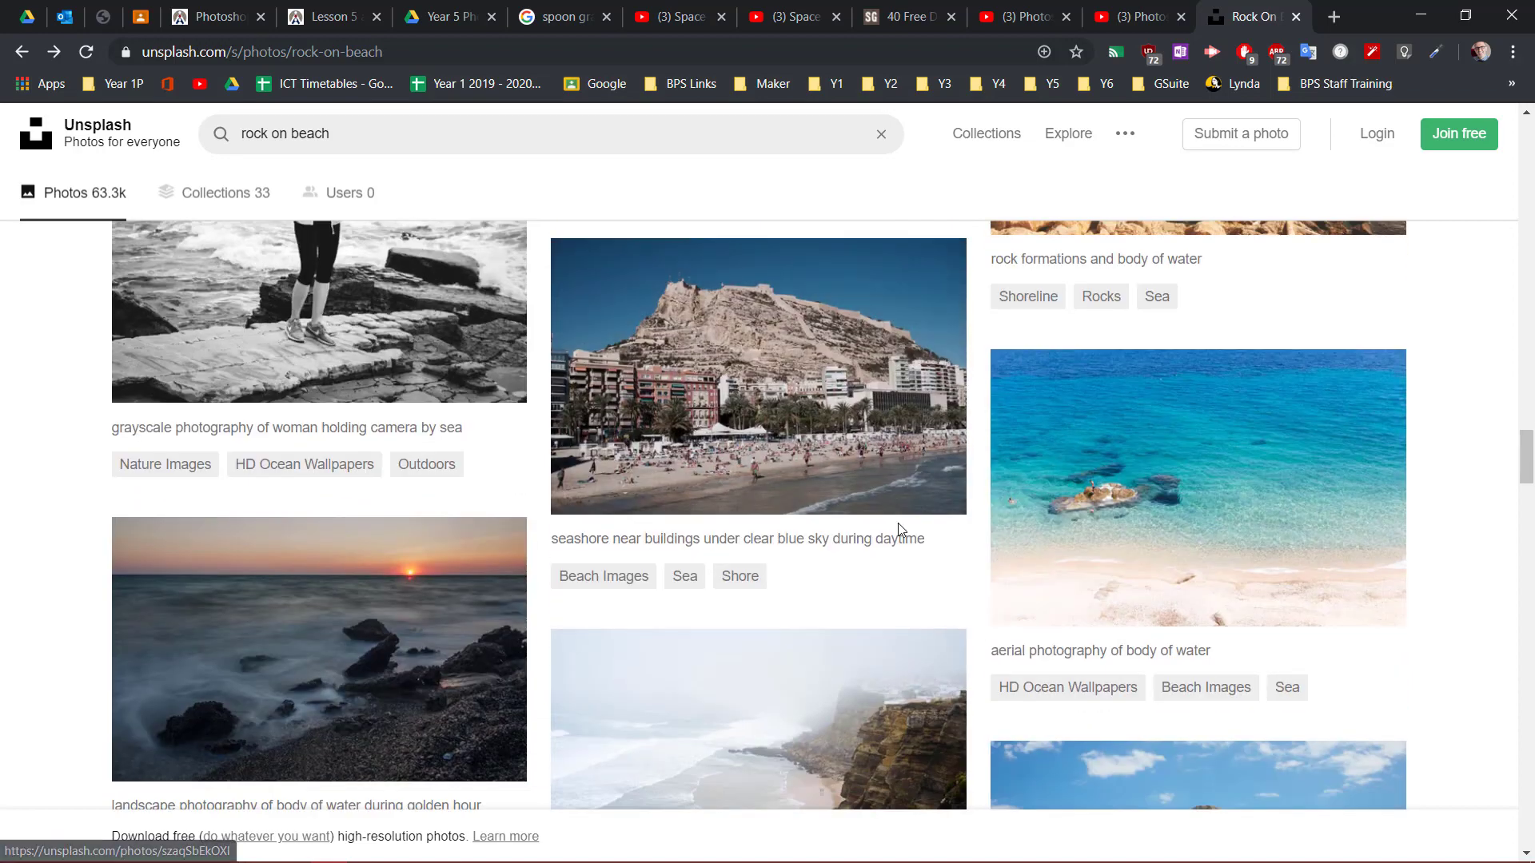
pyautogui.scroll(1, 898, 525)
pyautogui.scroll(1, 899, 529)
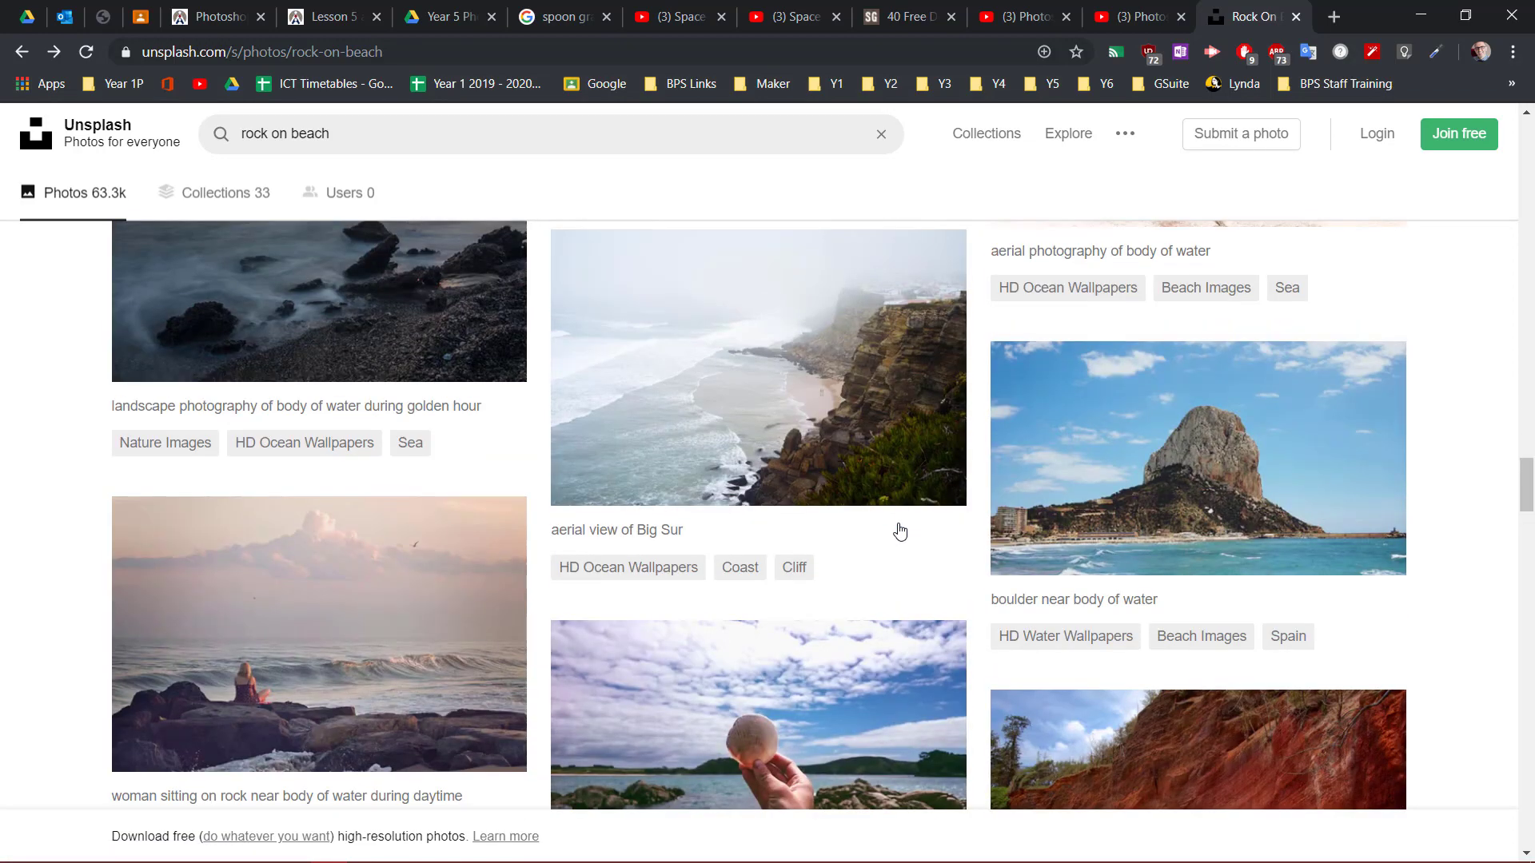
pyautogui.scroll(1, 899, 524)
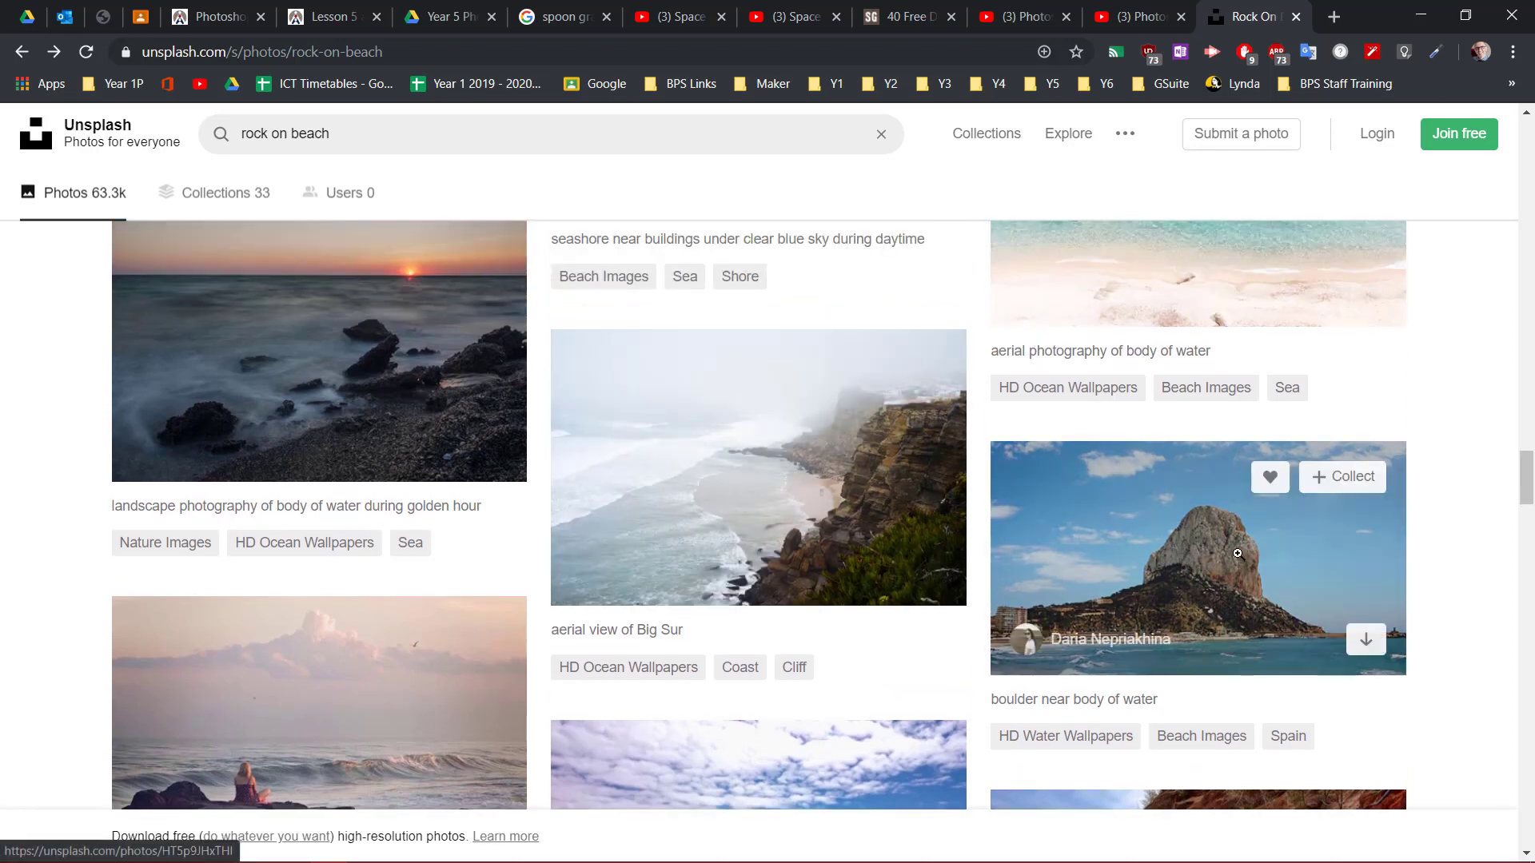
# - Check the "rock on beach" search term and look further through the results for alternative boulder and cliff photos
pyautogui.doubleClick(371, 131)
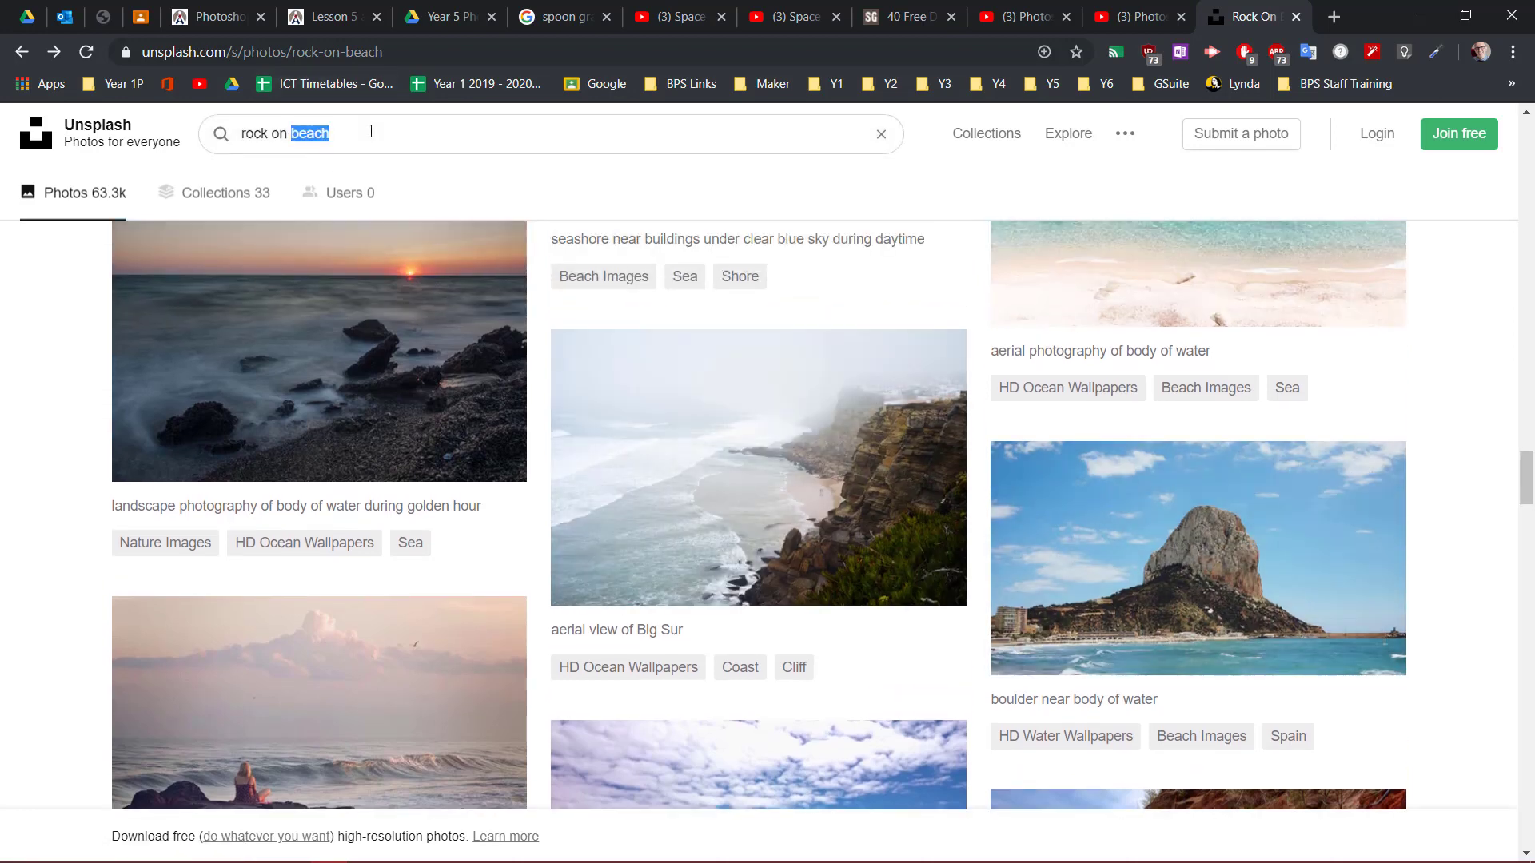
pyautogui.click(365, 131)
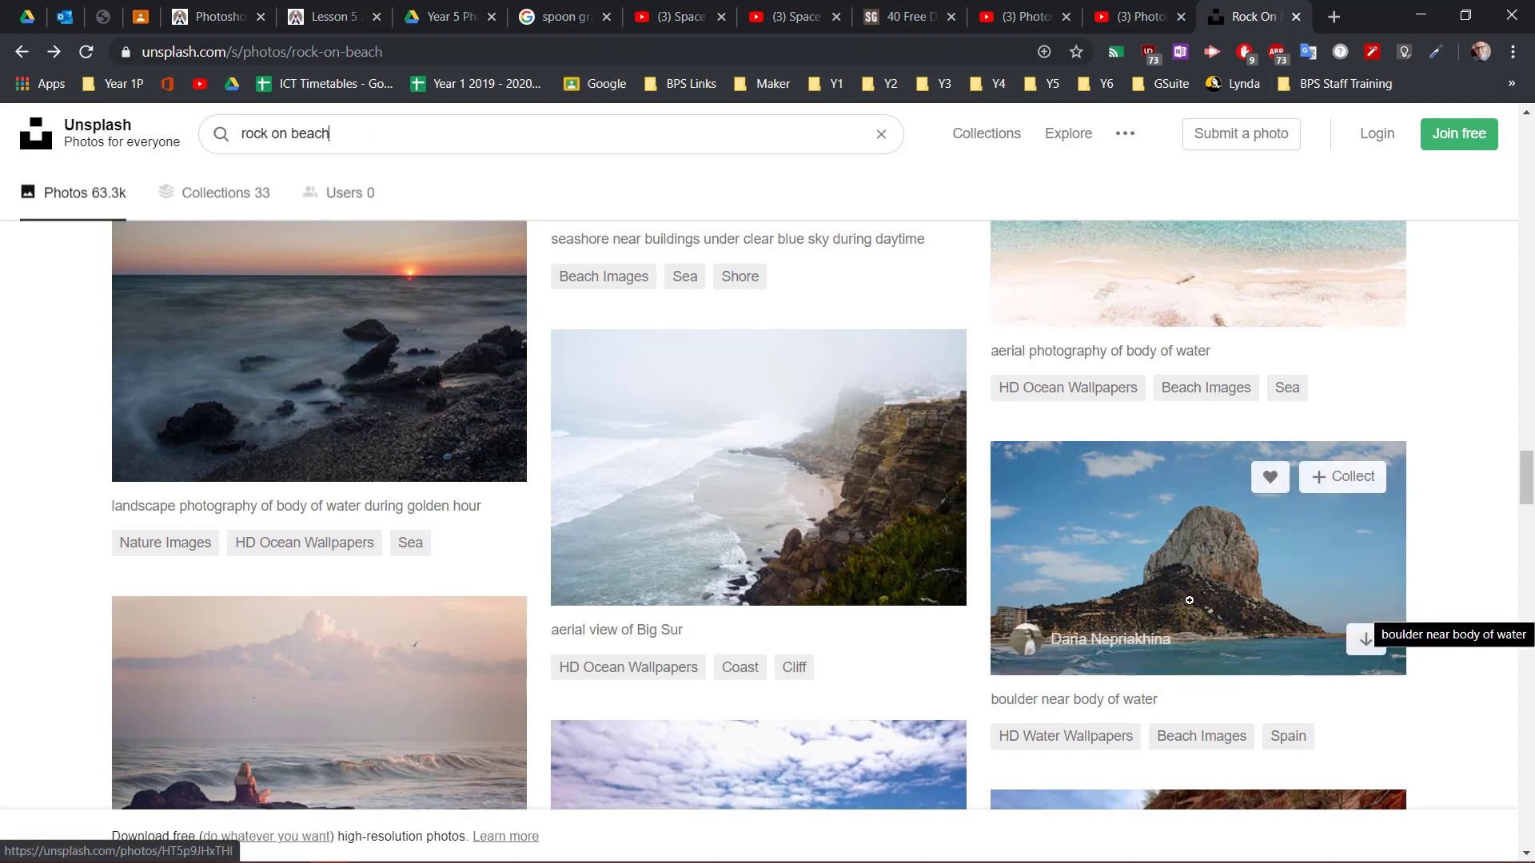
pyautogui.scroll(-10, 1146, 591)
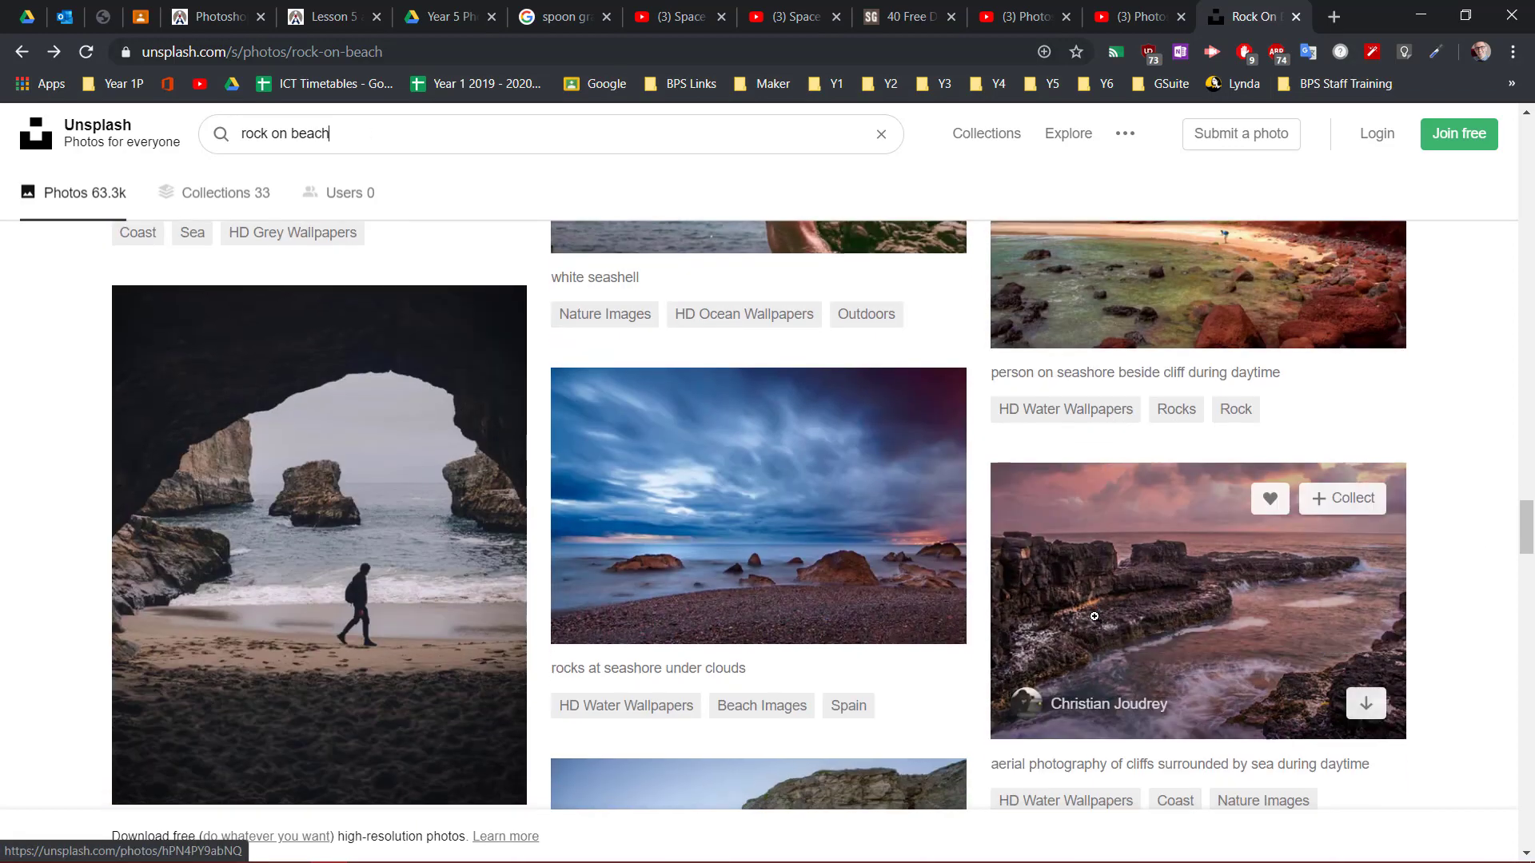
pyautogui.scroll(-5, 1097, 624)
pyautogui.scroll(-4, 1067, 614)
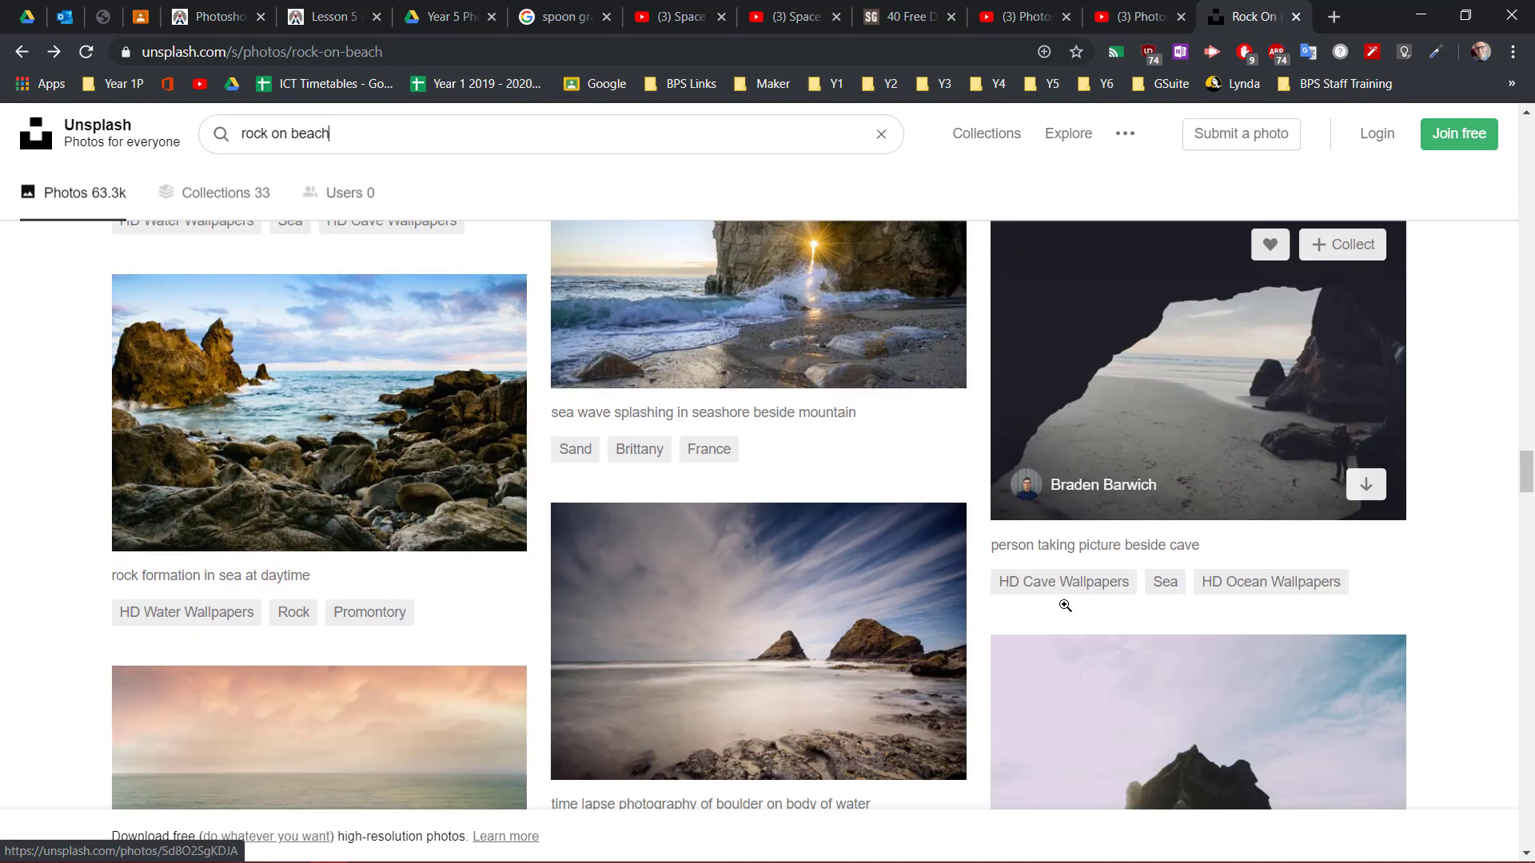
pyautogui.scroll(-2, 1064, 605)
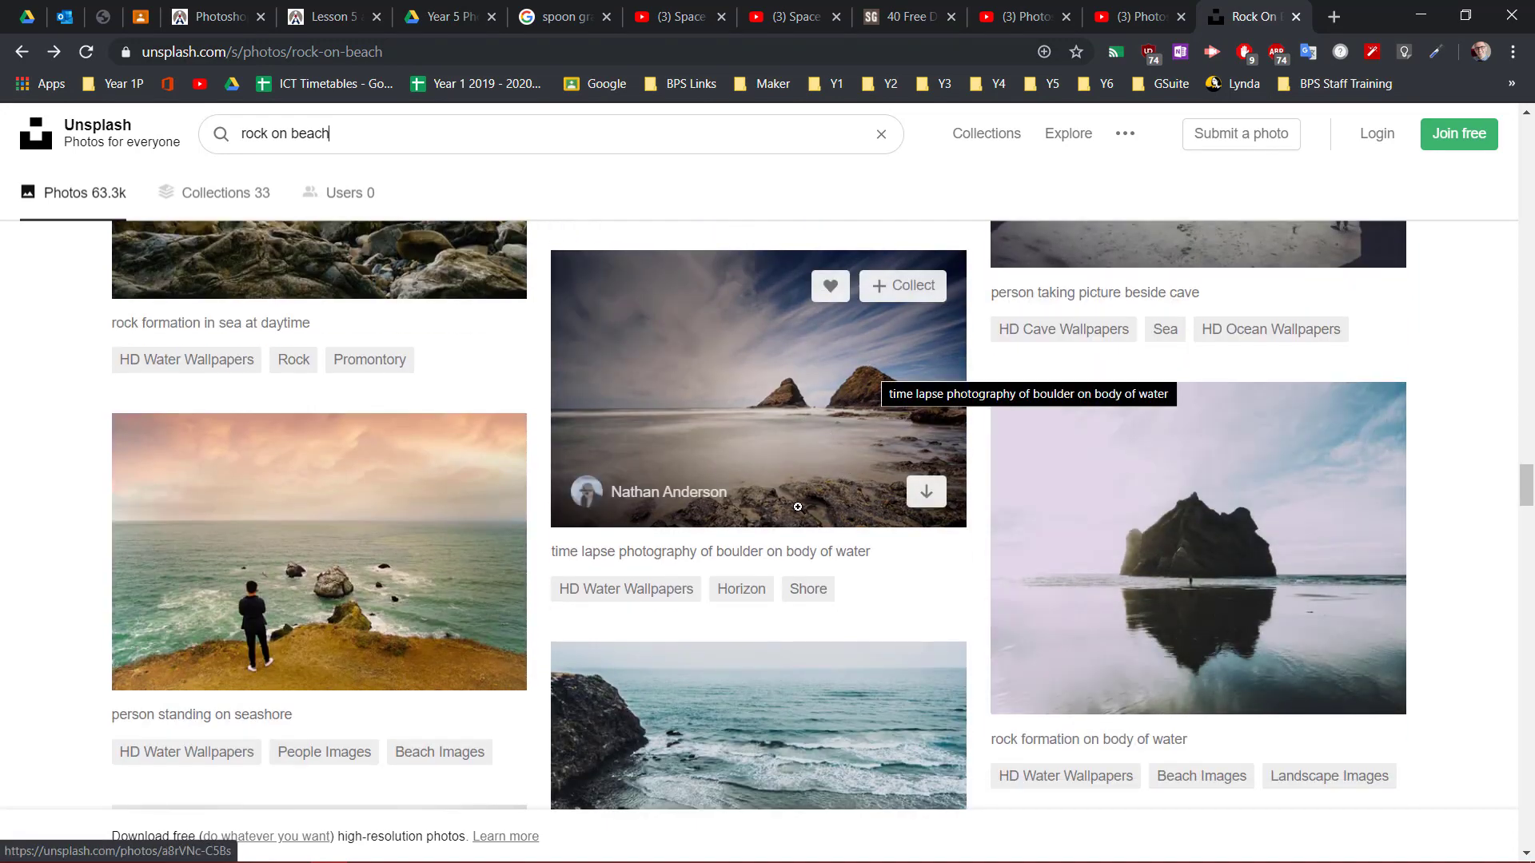
pyautogui.scroll(-2, 798, 507)
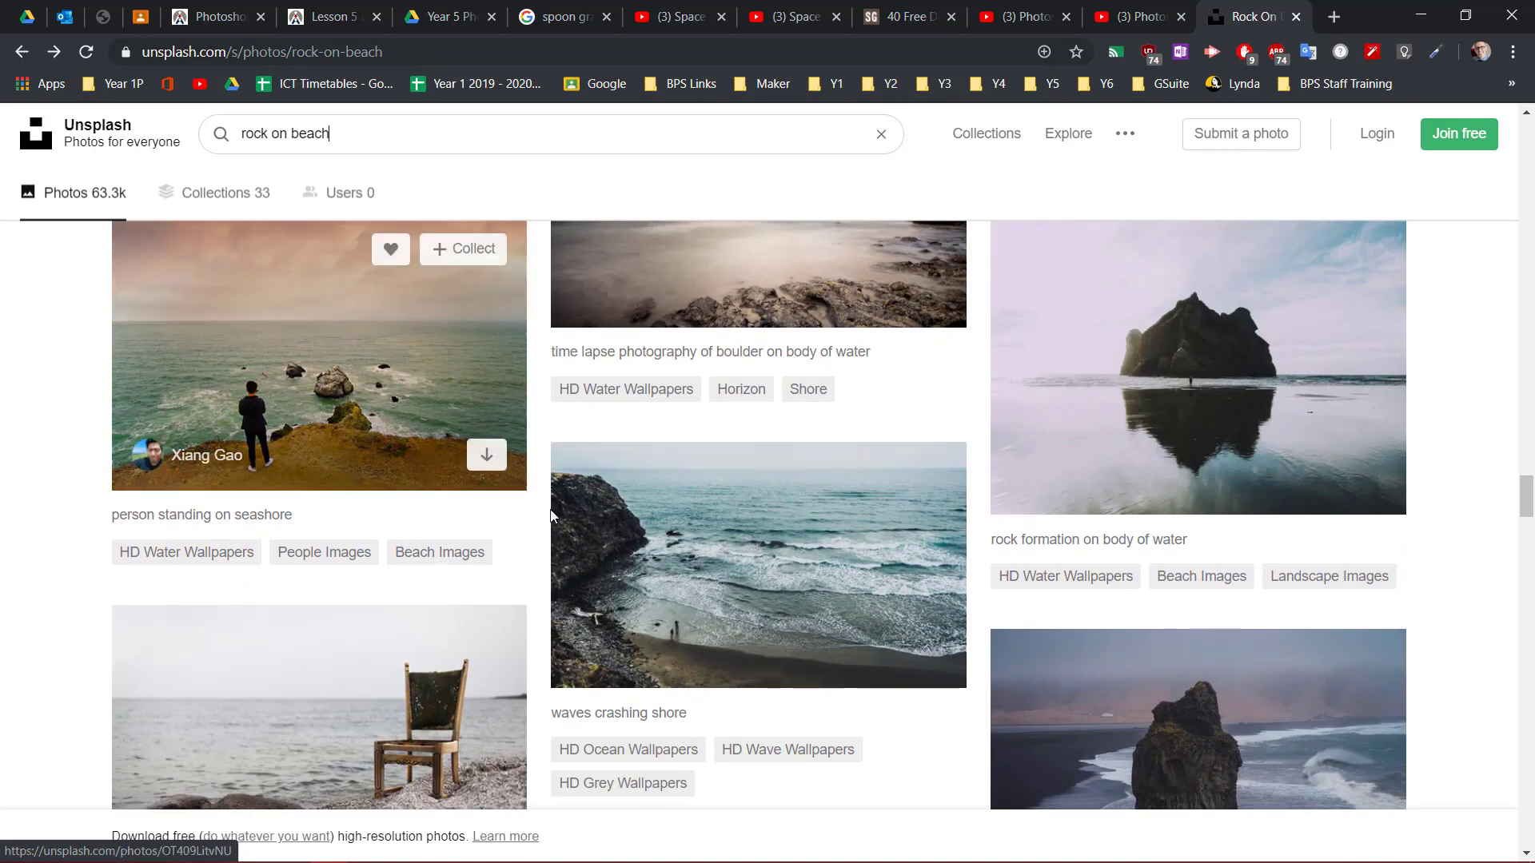
pyautogui.scroll(-5, 919, 559)
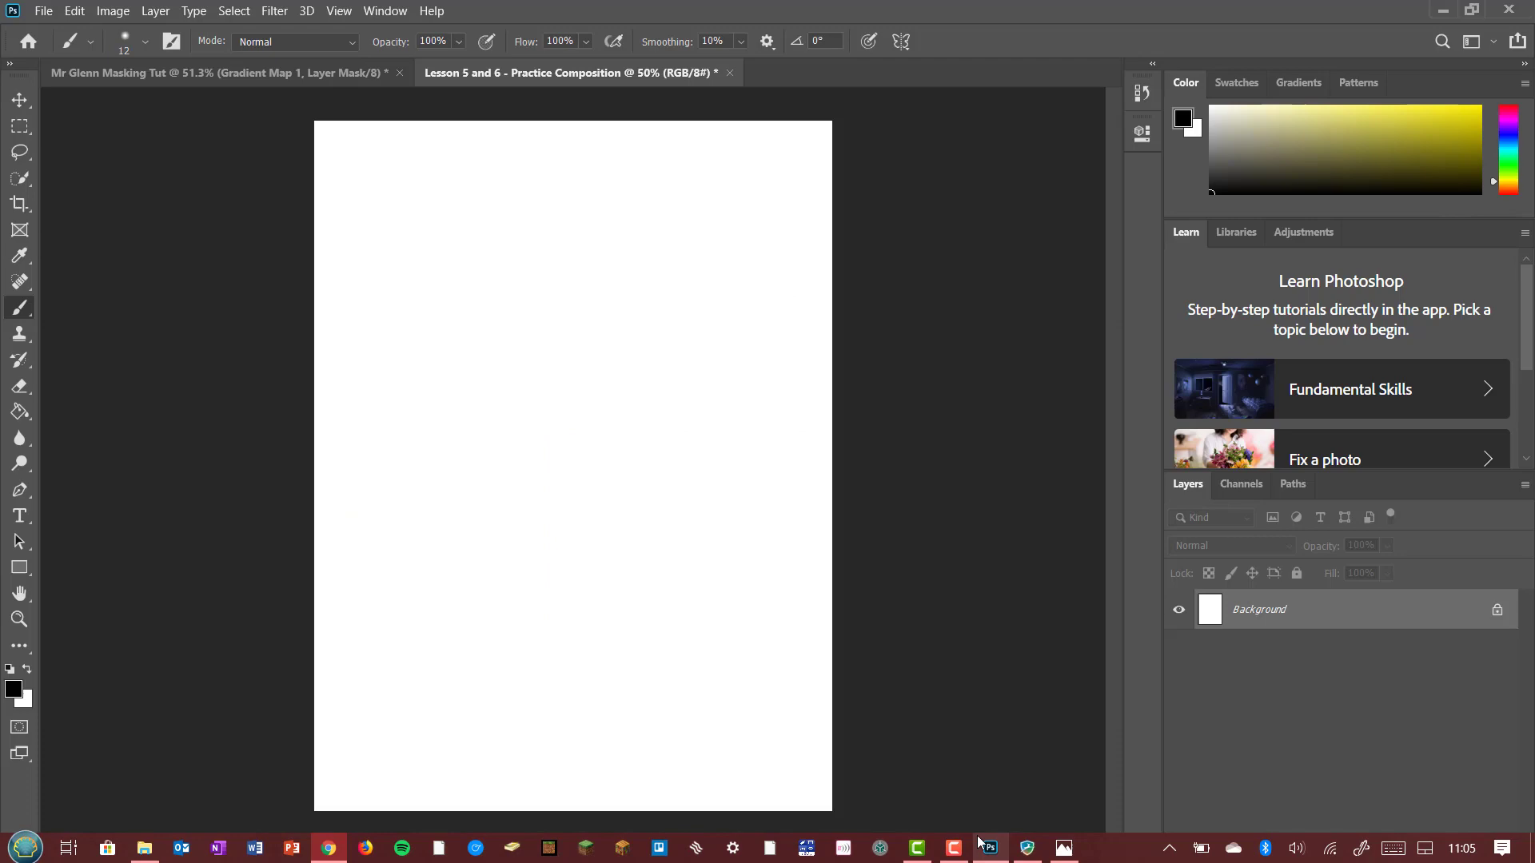
# - Switch to Photoshop and place the Rocky beach image from the OneDrive Desktop folder into the Practice Composition document at its default size
pyautogui.click(989, 858)
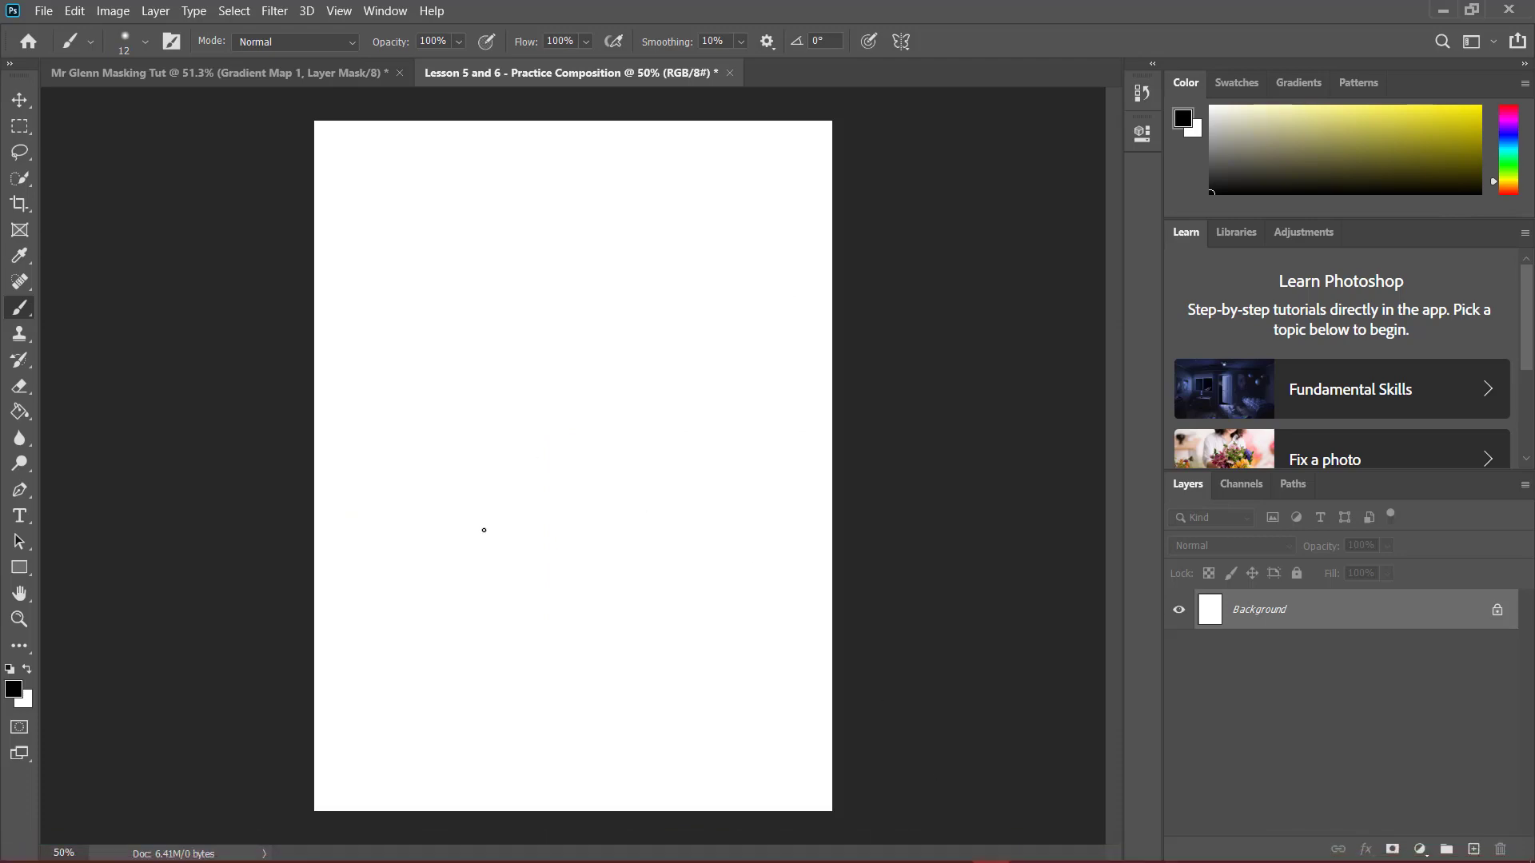
pyautogui.click(145, 847)
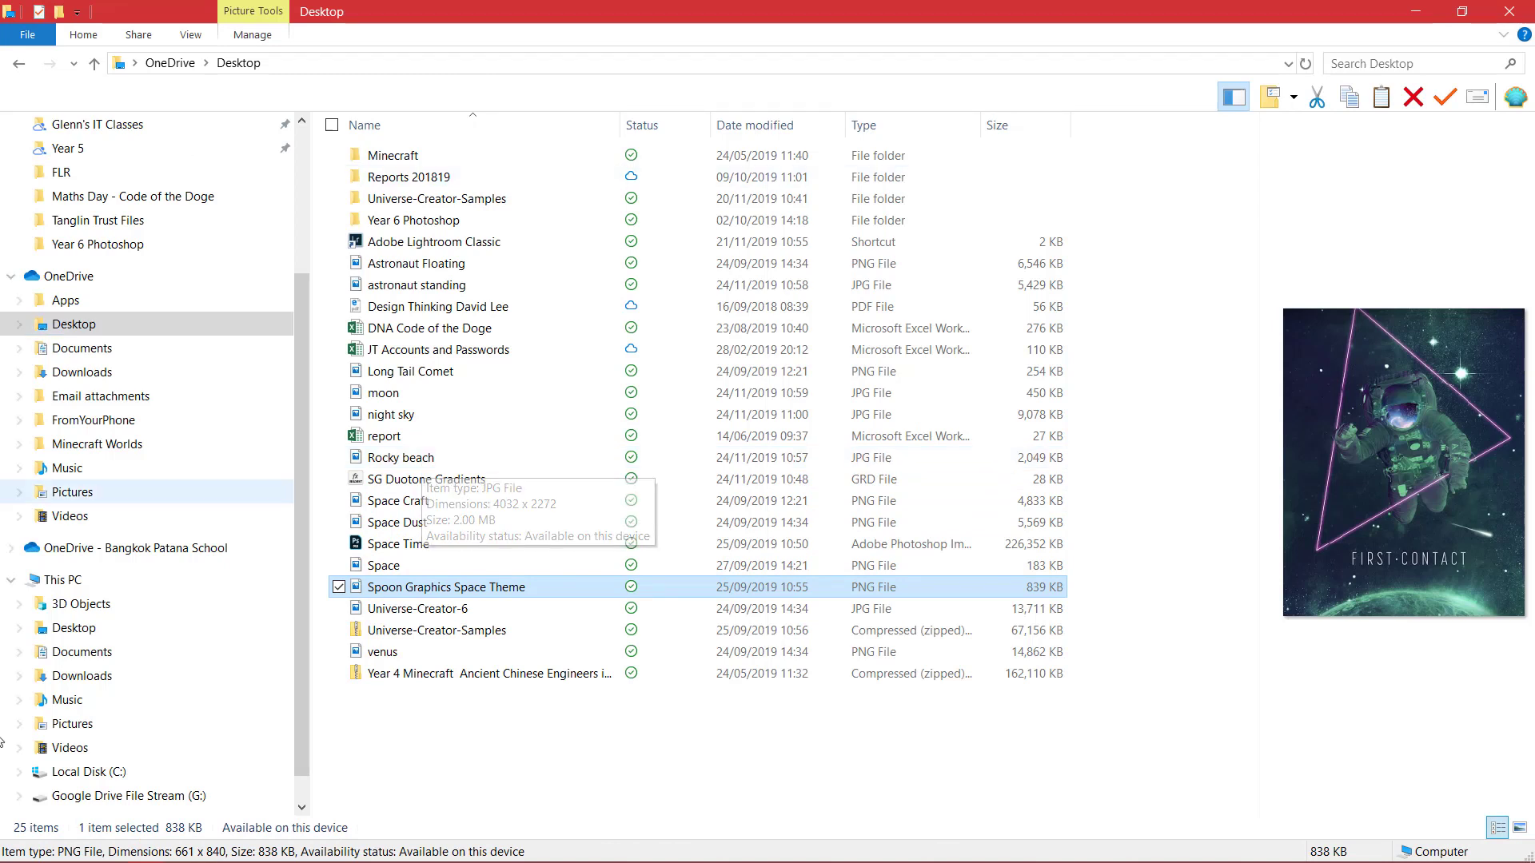
pyautogui.moveTo(404, 458); pyautogui.dragTo(685, 569)
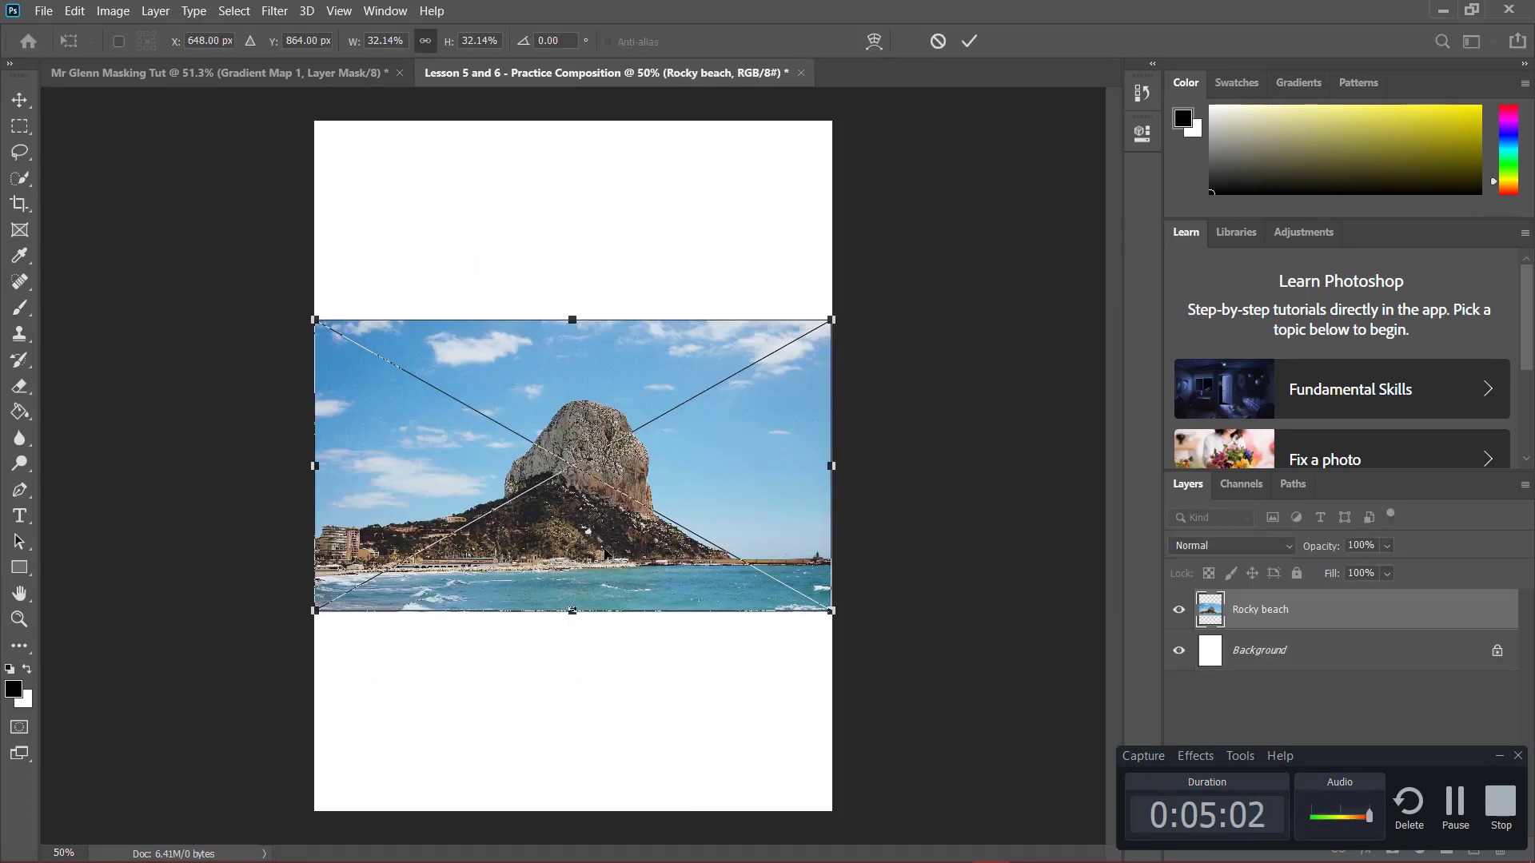
pyautogui.press('Return')
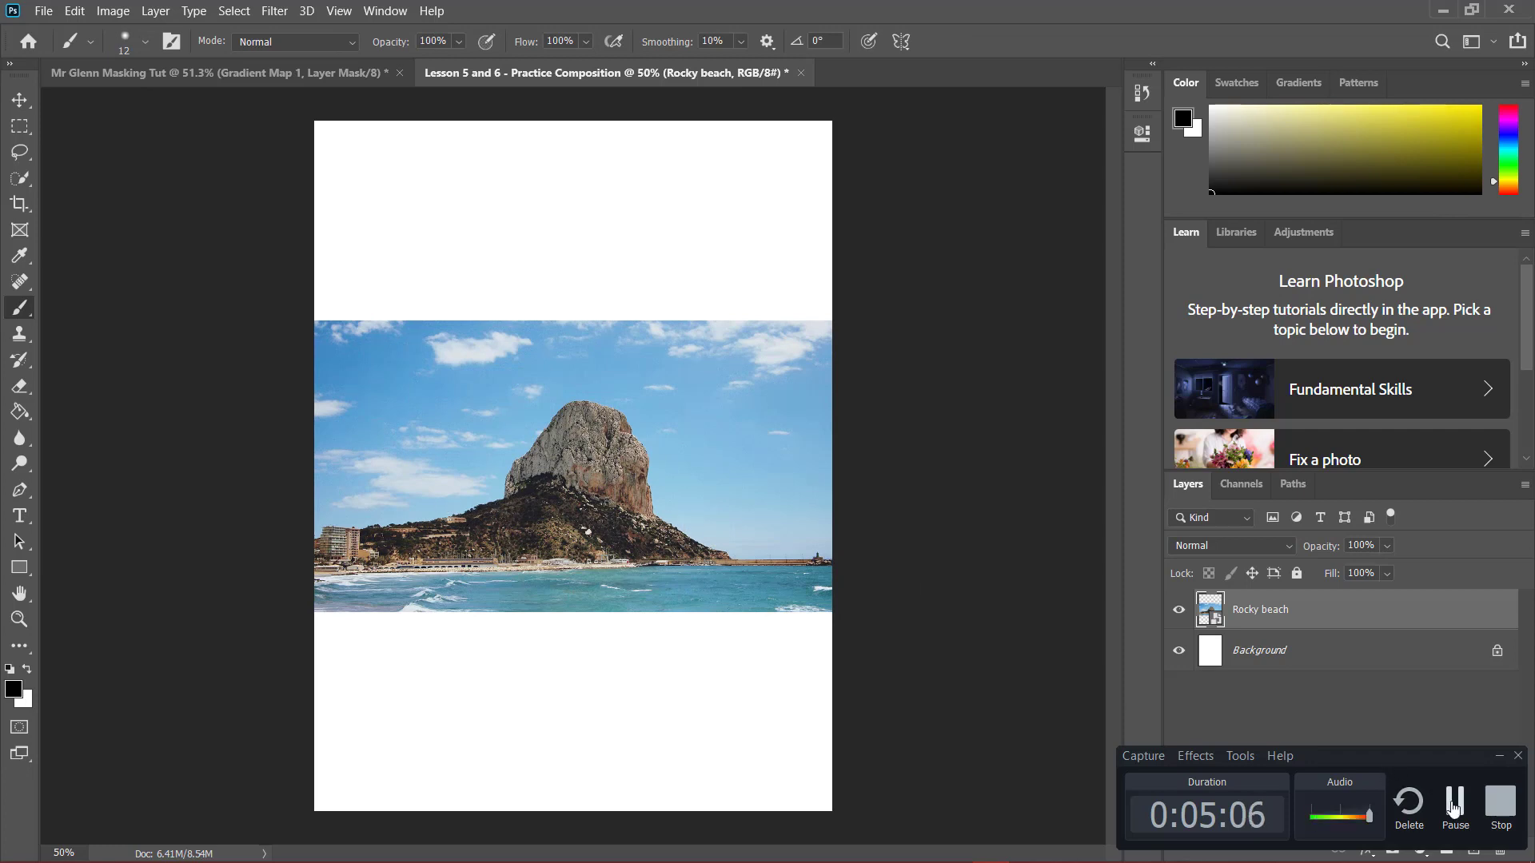
# - Select the sky around the rock on the Rocky beach layer with the Quick Selection tool, delete it and clear the selection
pyautogui.click(1454, 809)
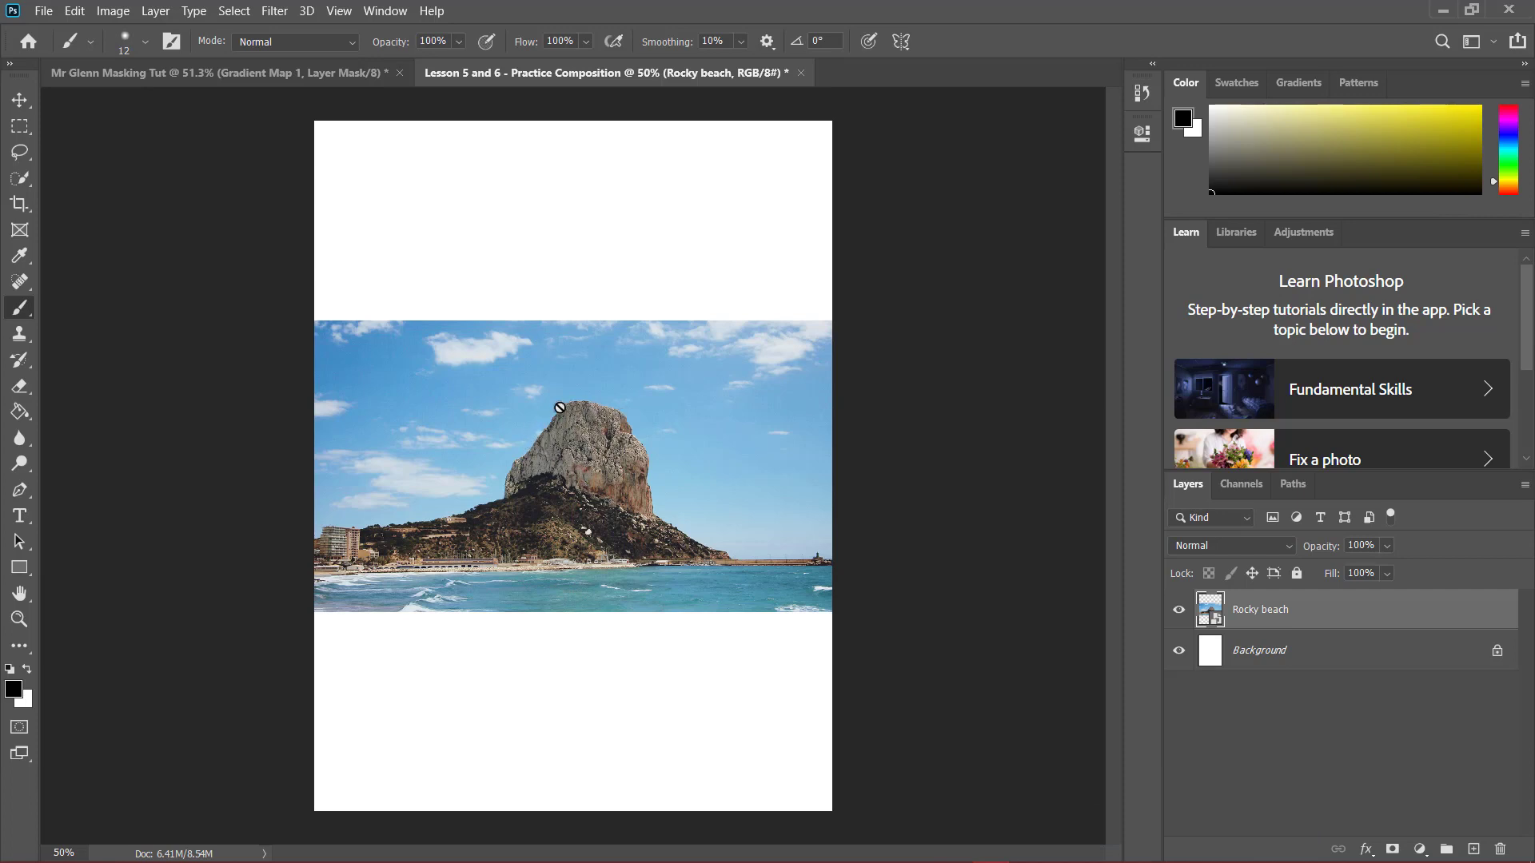
pyautogui.moveTo(20, 178); pyautogui.dragTo(96, 199)
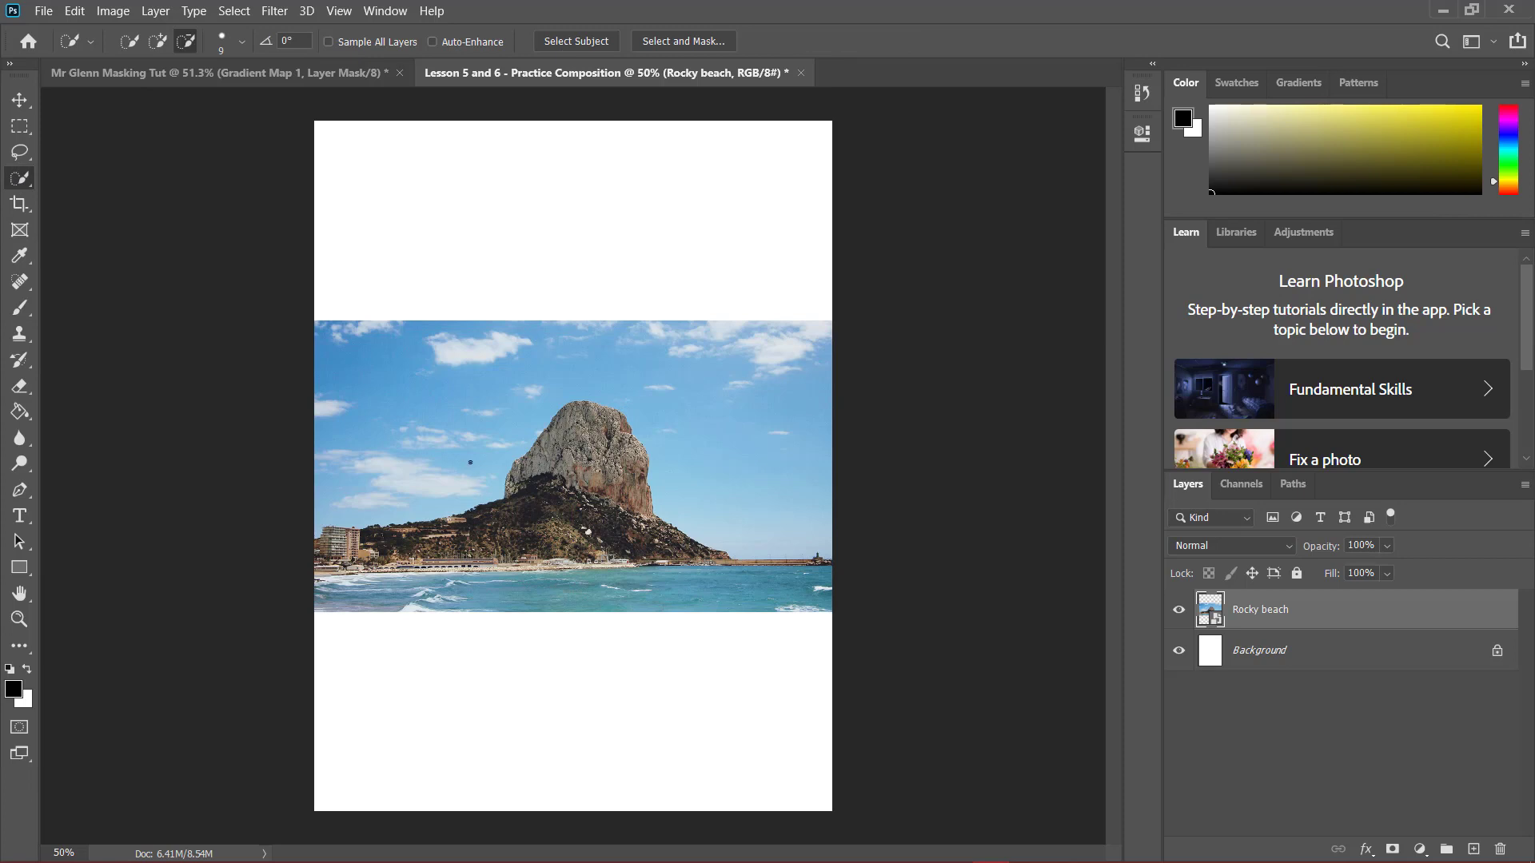
pyautogui.moveTo(991, 857)
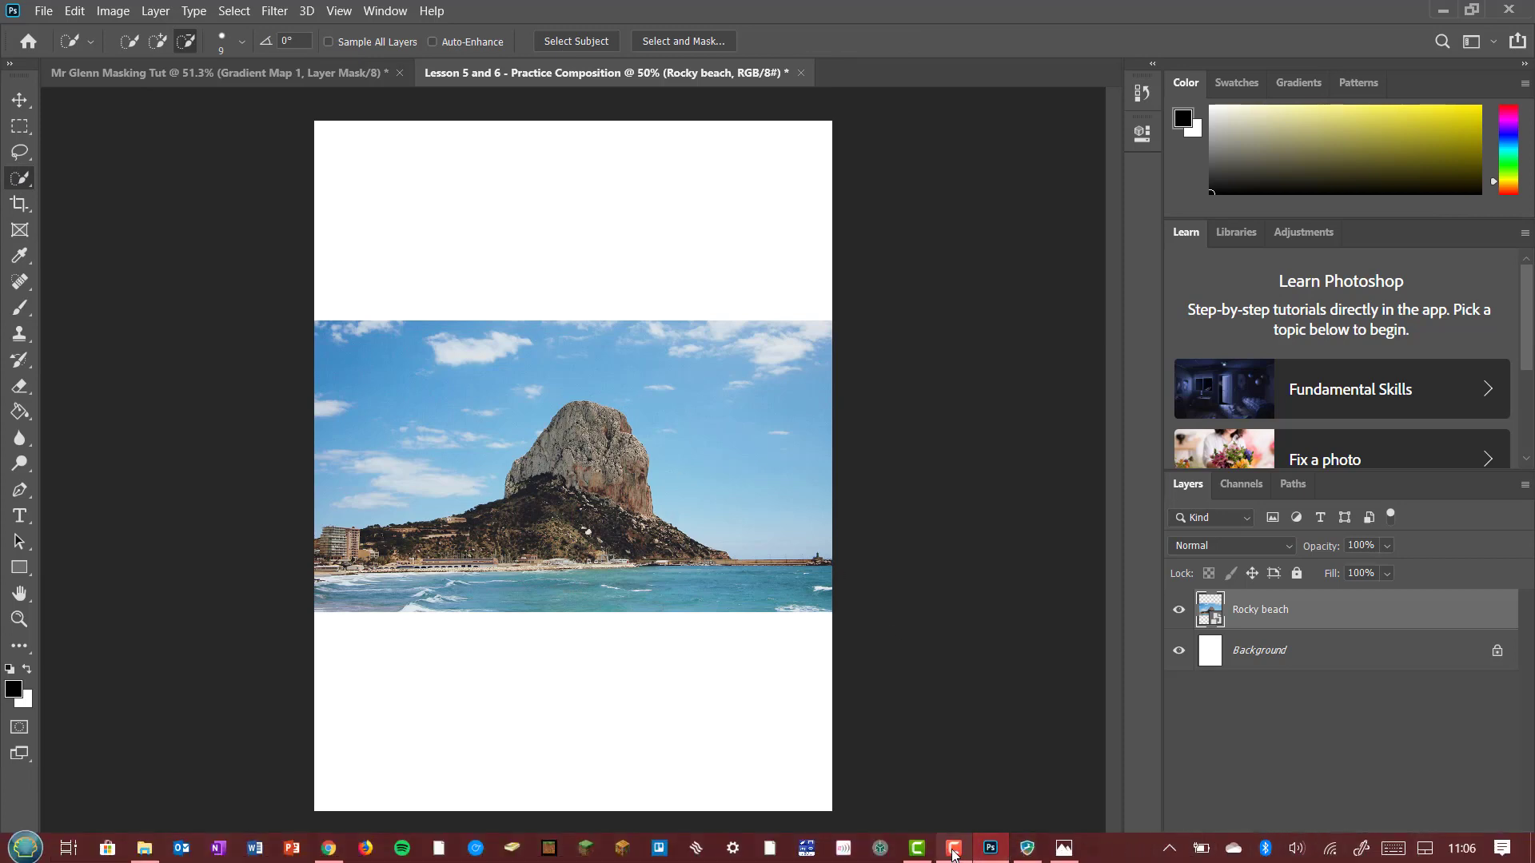
pyautogui.click(953, 847)
pyautogui.click(1461, 815)
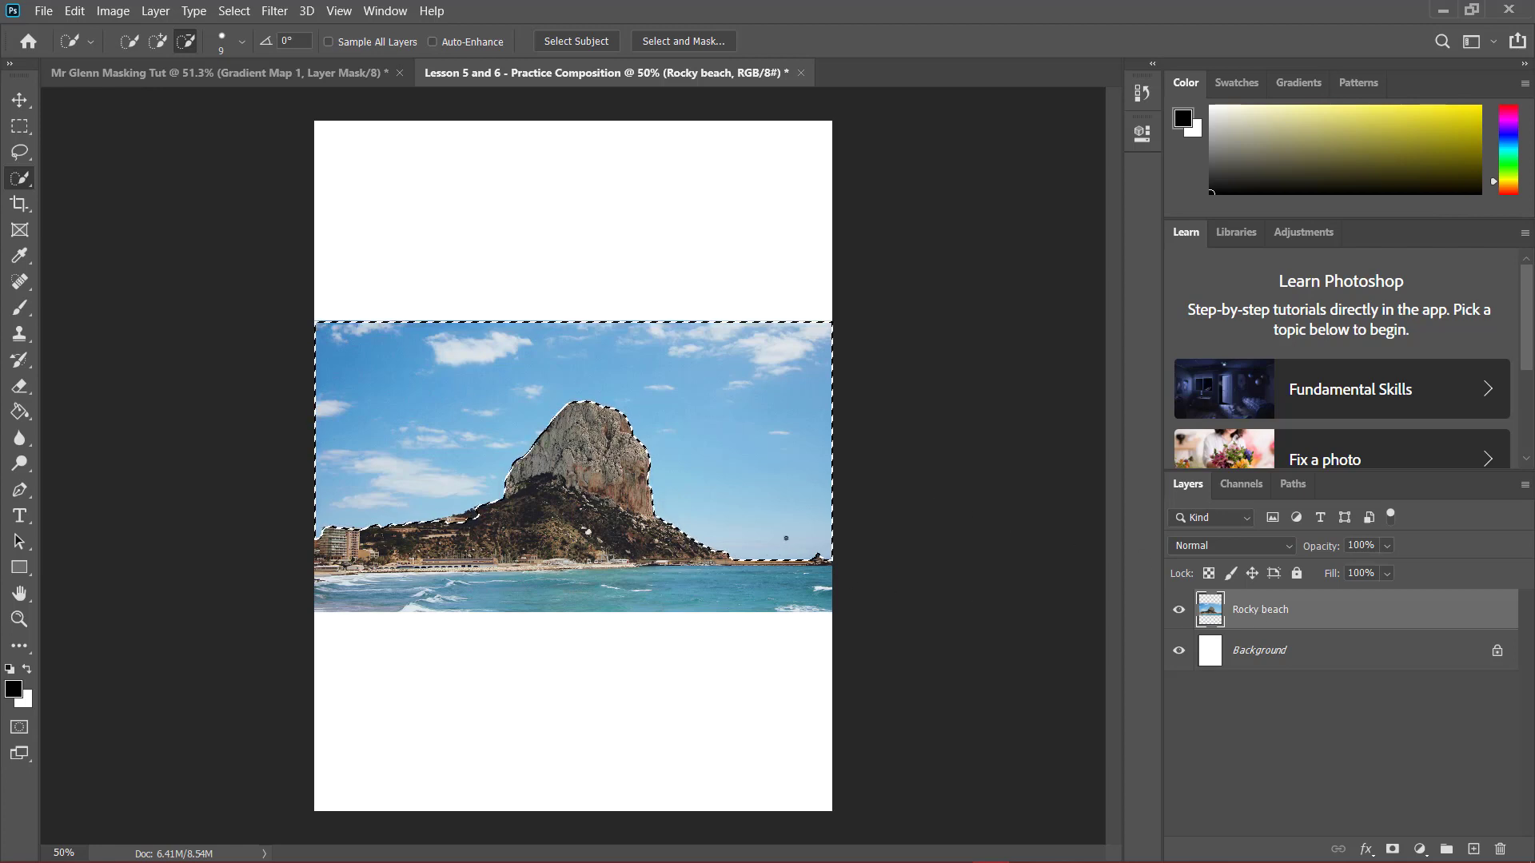
pyautogui.press('Delete')
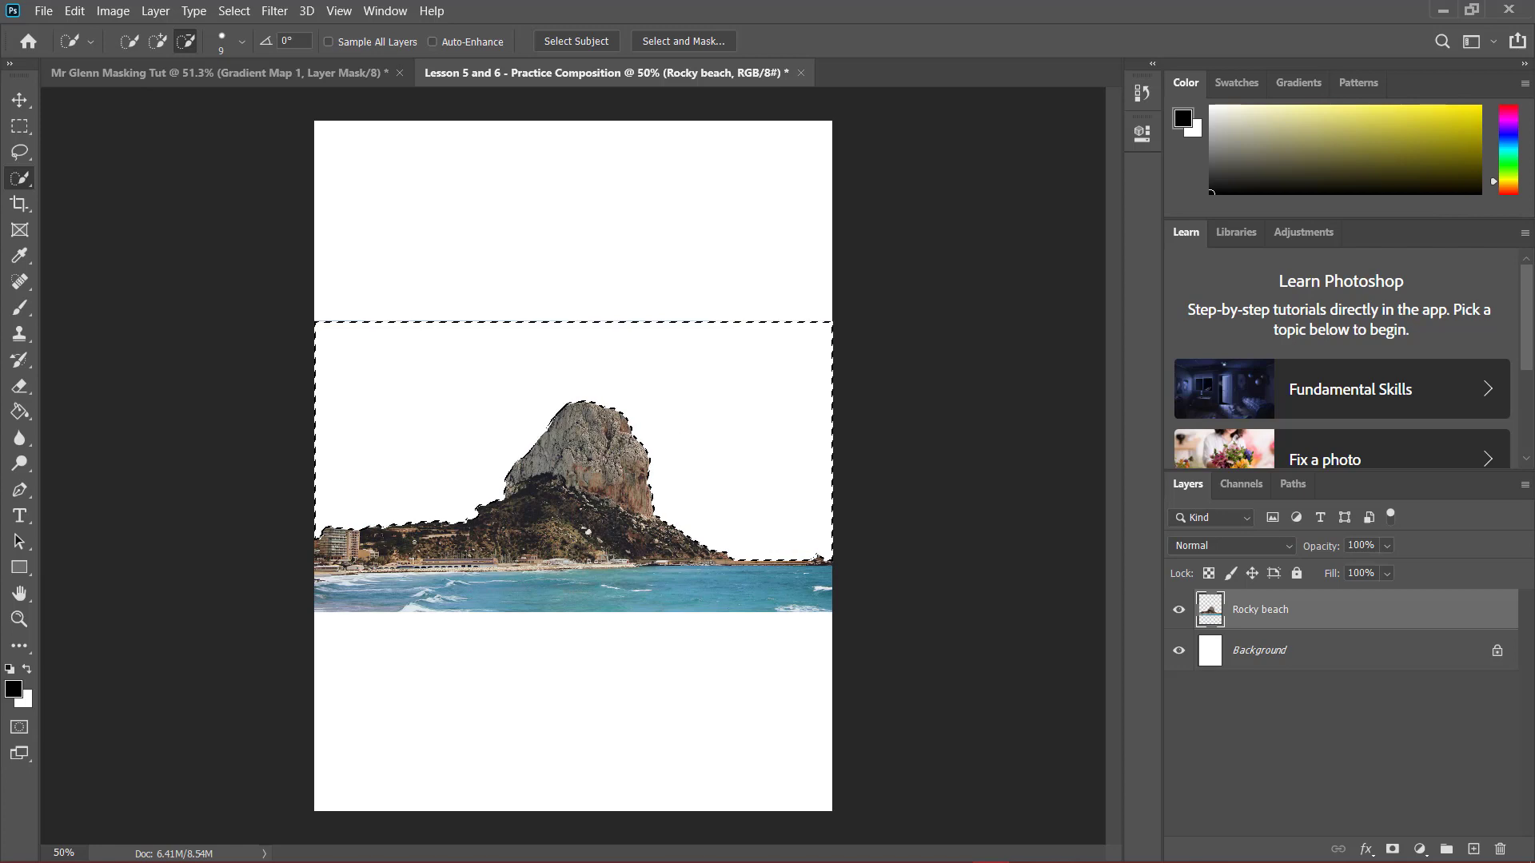
pyautogui.moveTo(1283, 861)
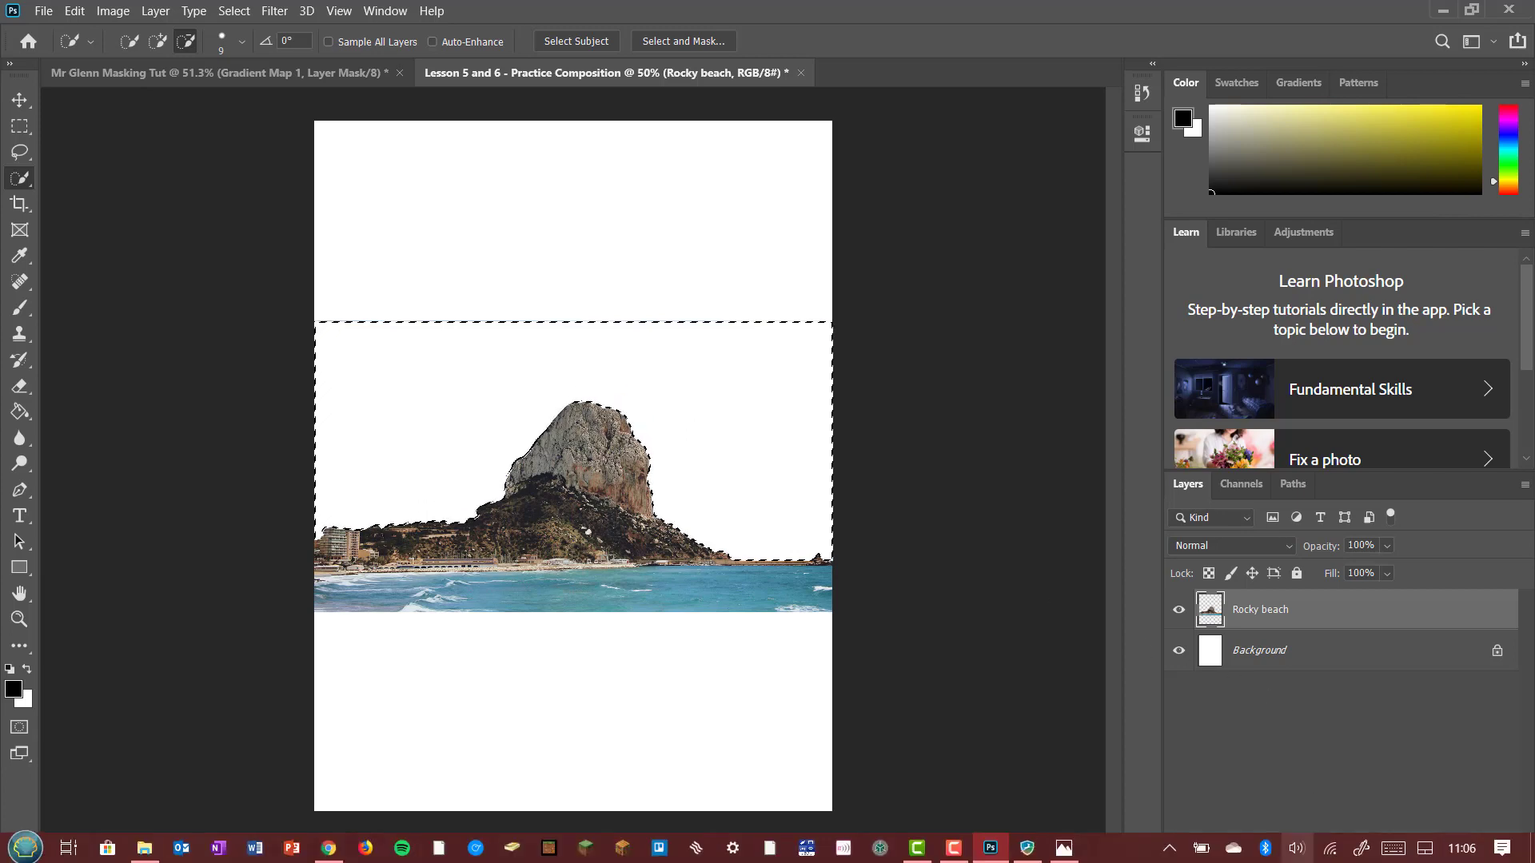
pyautogui.click(956, 850)
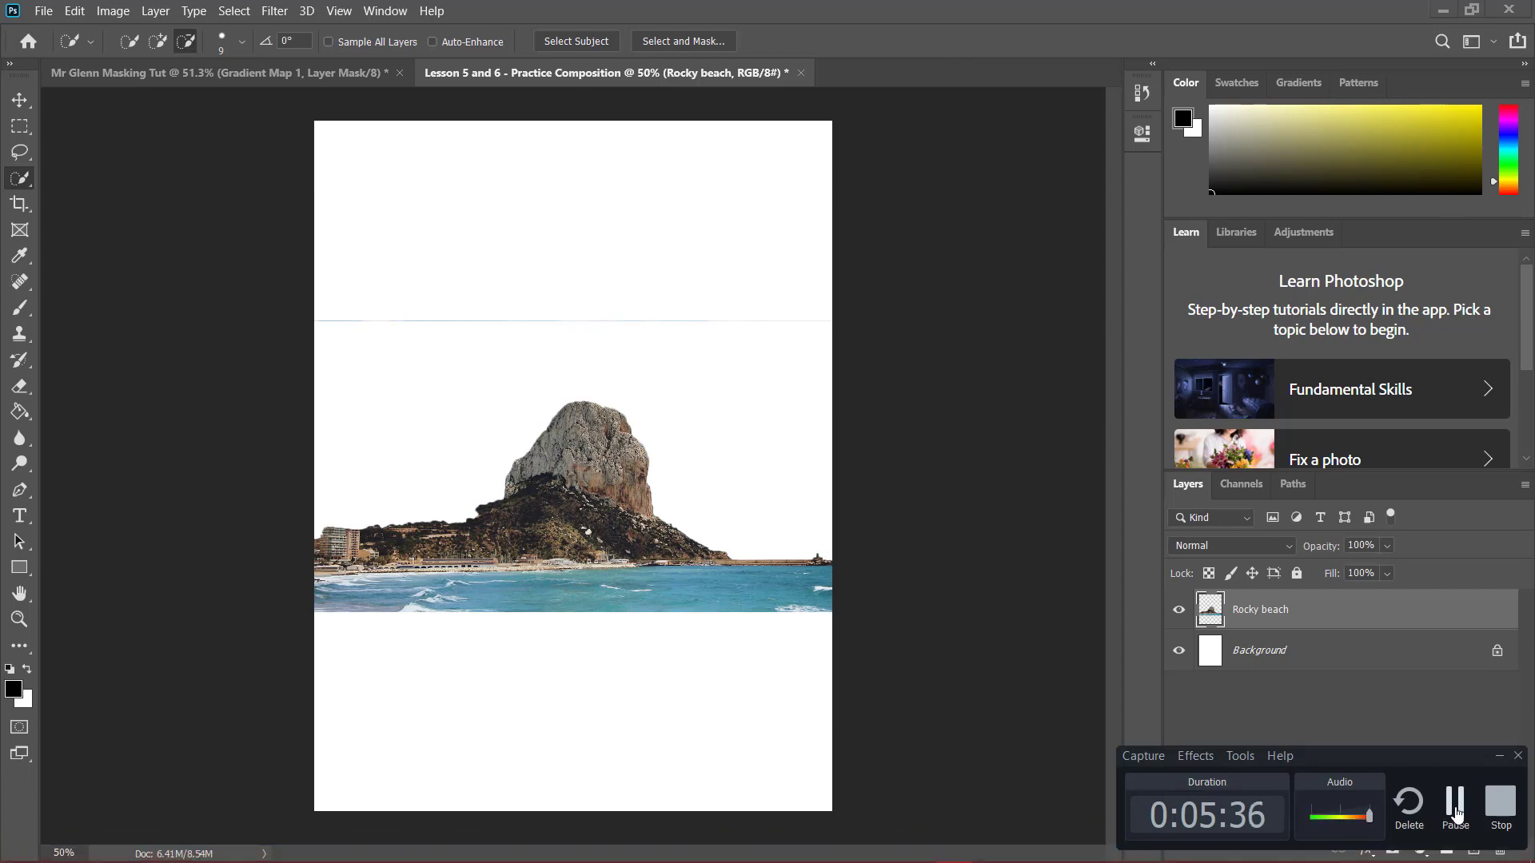
pyautogui.click(1454, 808)
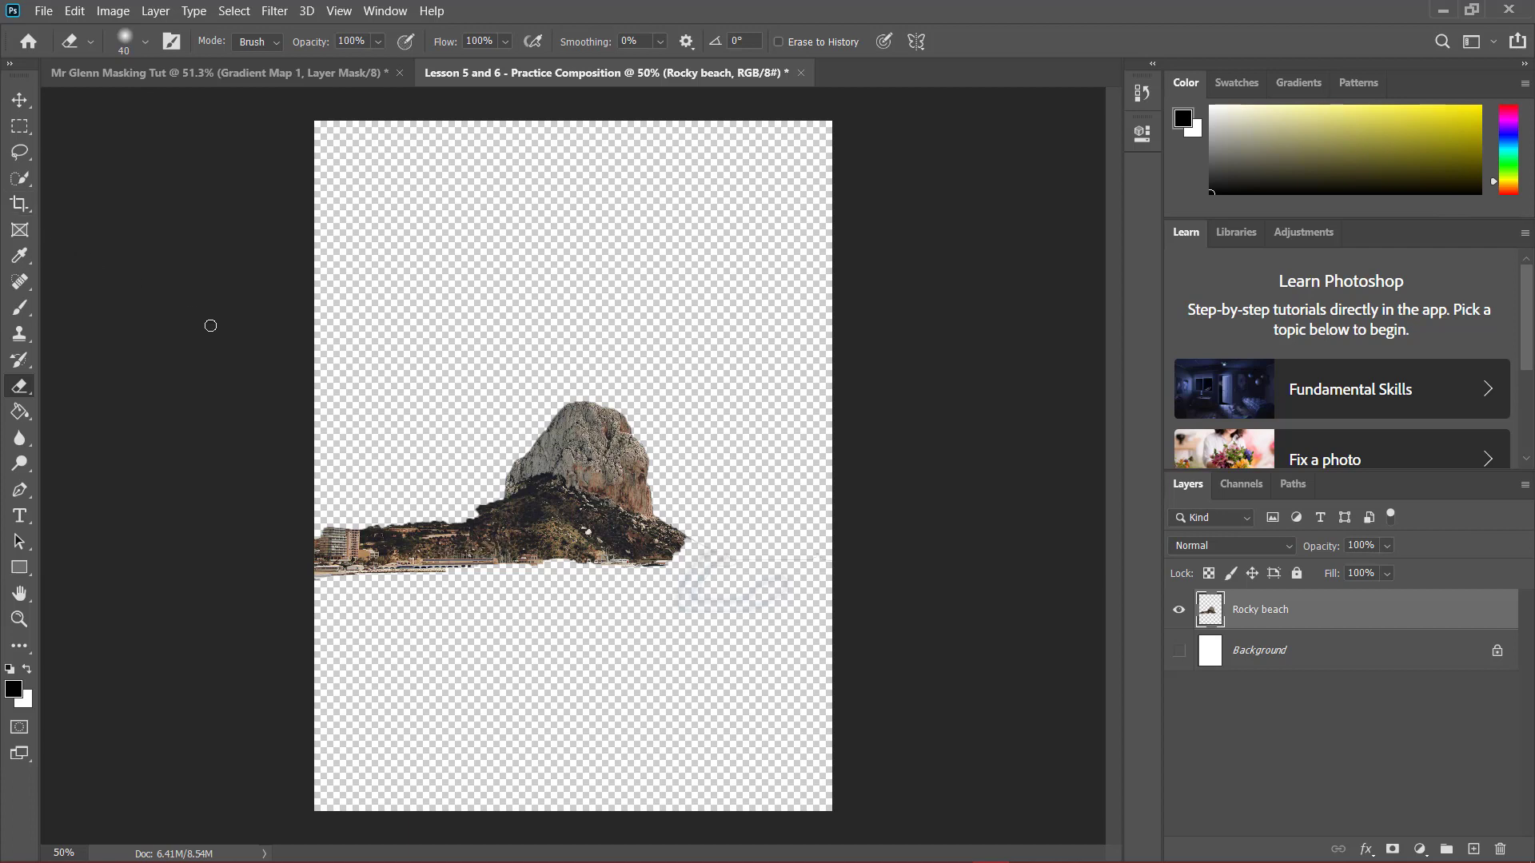
# - Select the dark hillside and buildings below the rock with the Quick Selection tool, delete them and clear the selection
pyautogui.press('w')
pyautogui.moveTo(547, 552)
pyautogui.mouseDown()
pyautogui.moveTo(352, 550)
pyautogui.moveTo(552, 523)
pyautogui.moveTo(648, 542)
pyautogui.moveTo(592, 560)
pyautogui.moveTo(424, 543)
pyautogui.mouseUp()
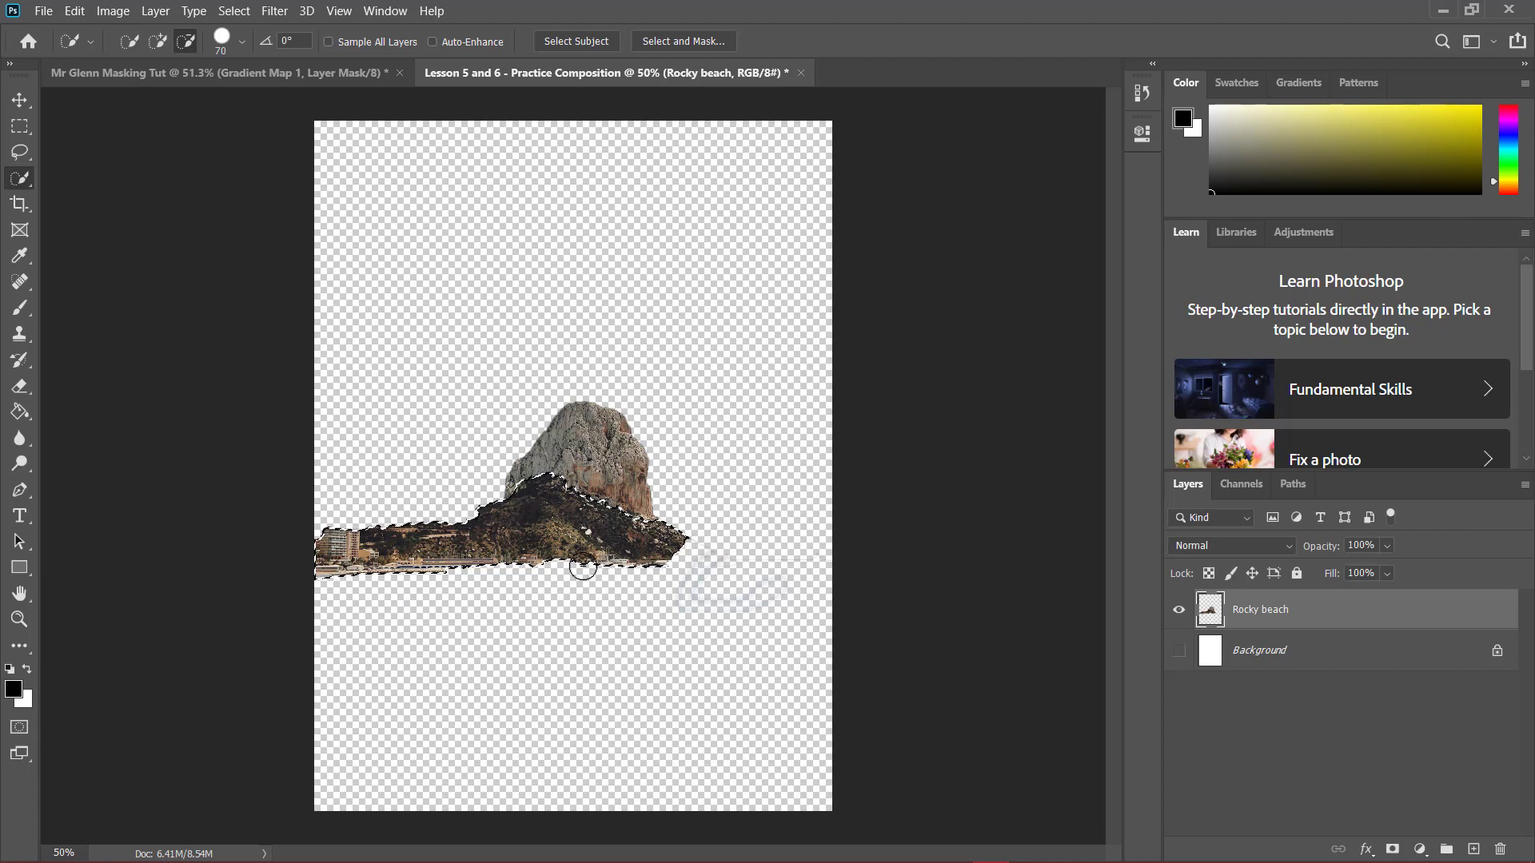
pyautogui.press('Delete')
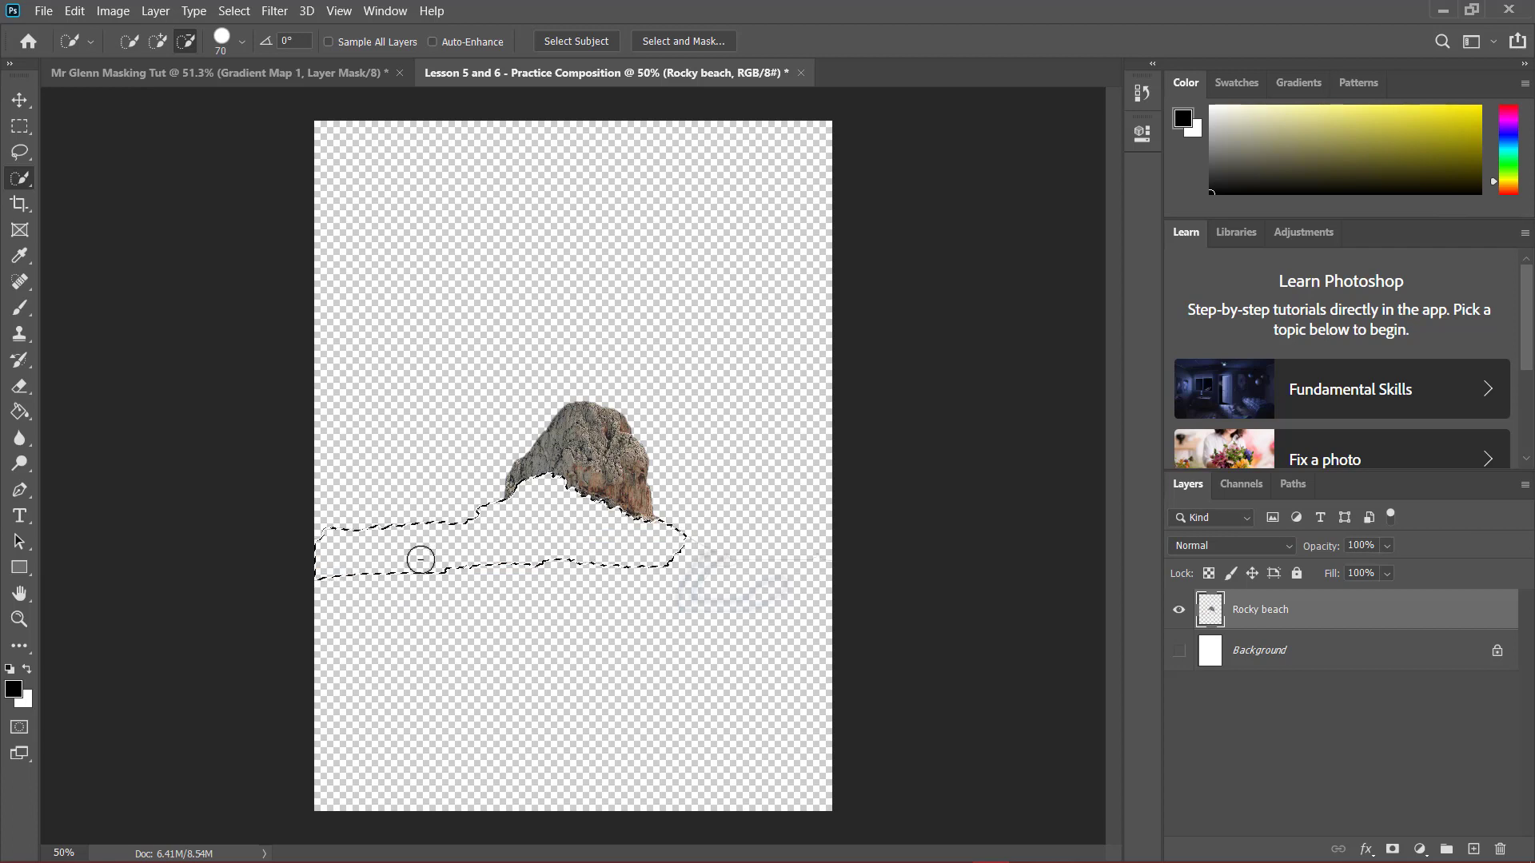
pyautogui.hotkey('ctrl', 'd')
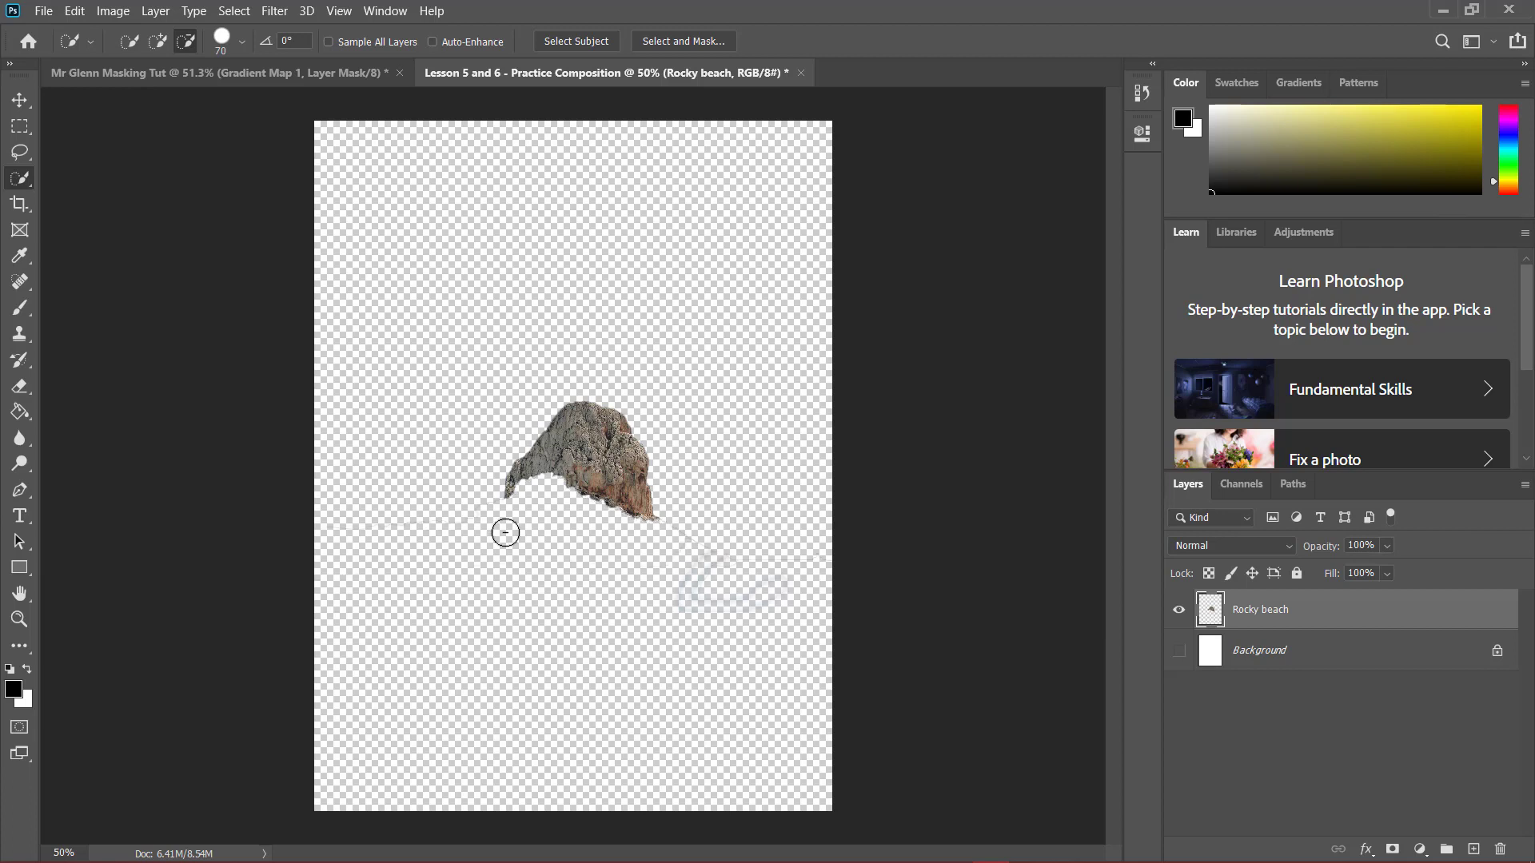
pyautogui.hotkey('ctrl', 'z')
pyautogui.hotkey('ctrl', 'd')
# - Erase the leftover specks and trim the rock's ragged lower edge roughly level with the Eraser tool
pyautogui.click(22, 387)
pyautogui.rightClick(21, 386)
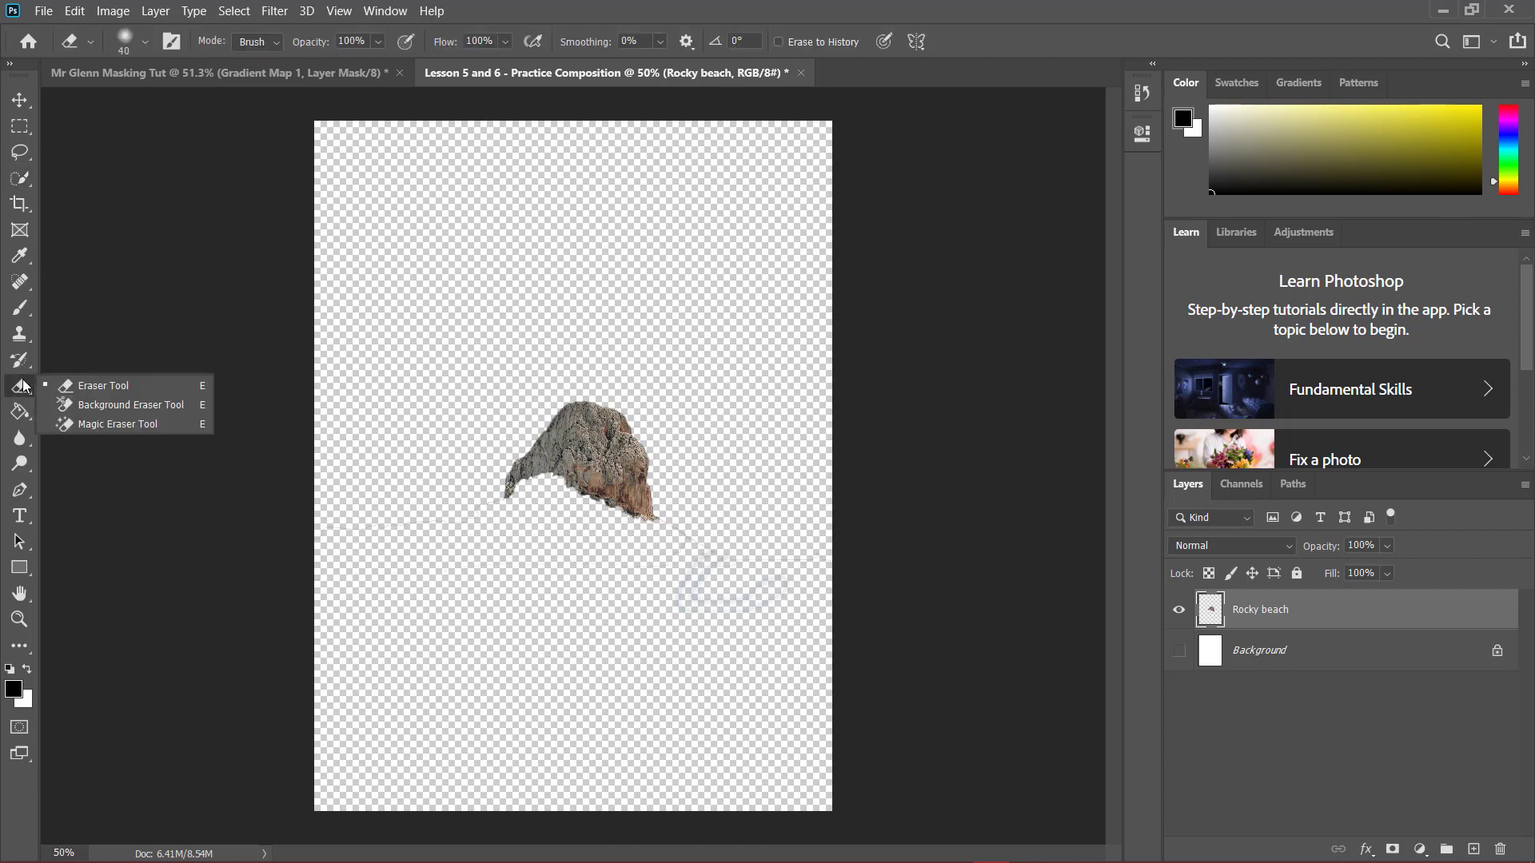
pyautogui.click(108, 384)
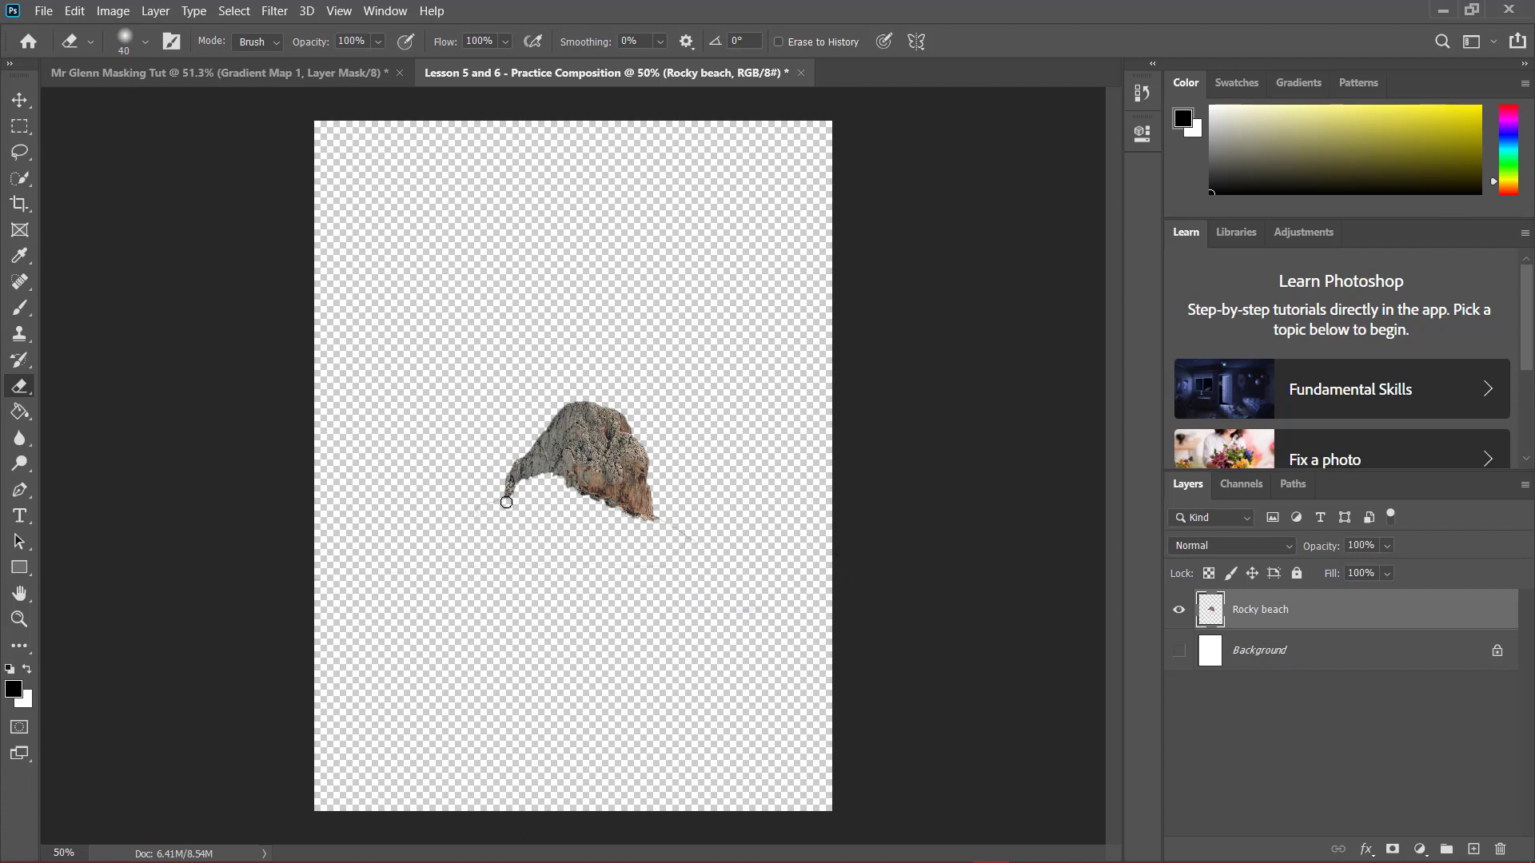
pyautogui.moveTo(610, 489)
pyautogui.mouseDown()
pyautogui.moveTo(667, 498)
pyautogui.moveTo(620, 513)
pyautogui.mouseUp()
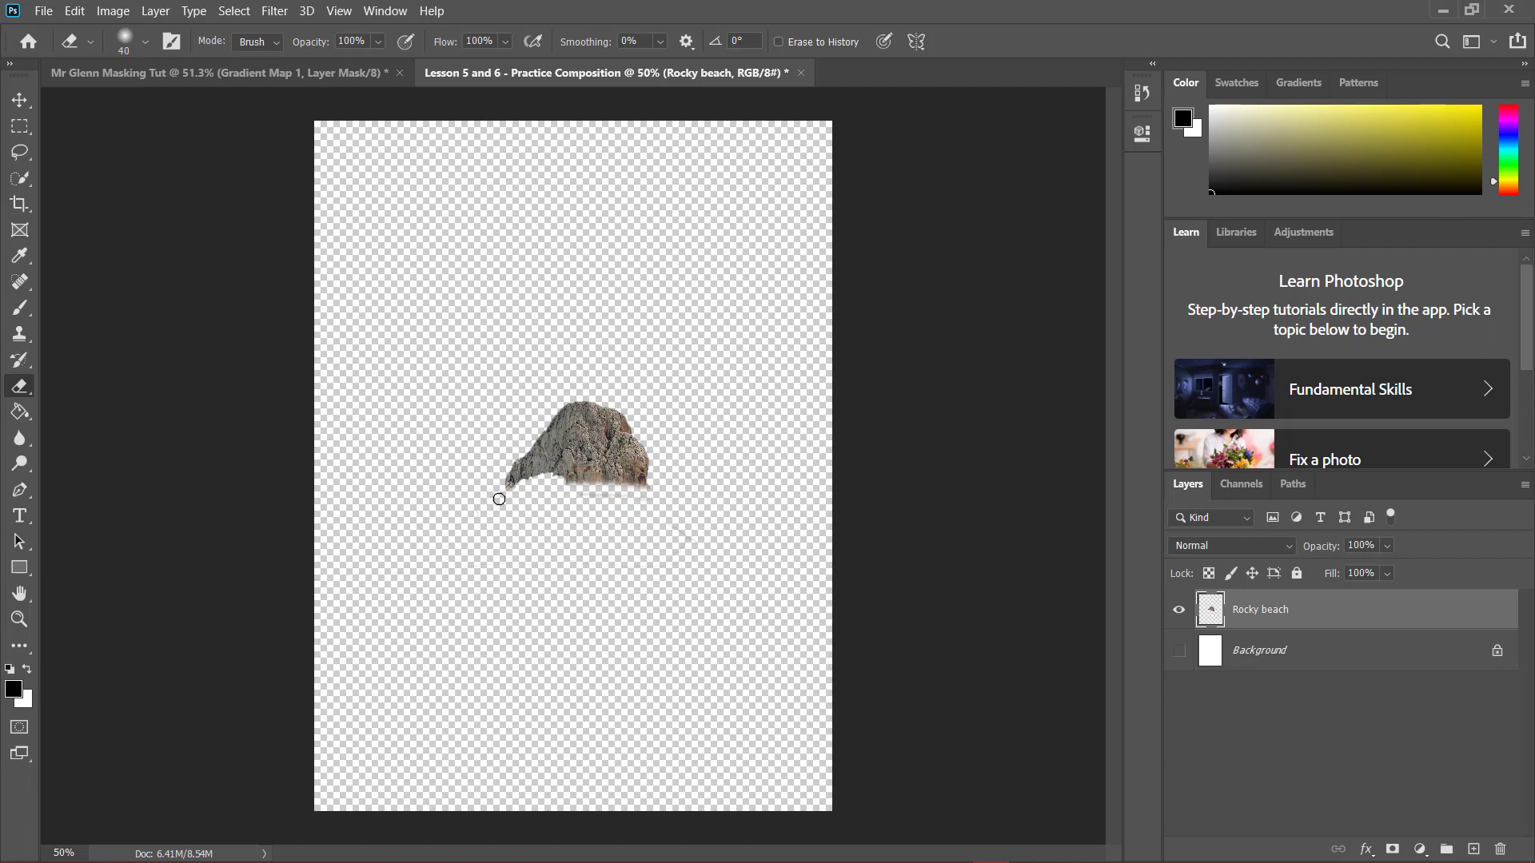
pyautogui.moveTo(647, 490)
pyautogui.mouseDown()
pyautogui.moveTo(475, 493)
pyautogui.moveTo(690, 488)
pyautogui.moveTo(510, 488)
pyautogui.moveTo(652, 483)
pyautogui.mouseUp()
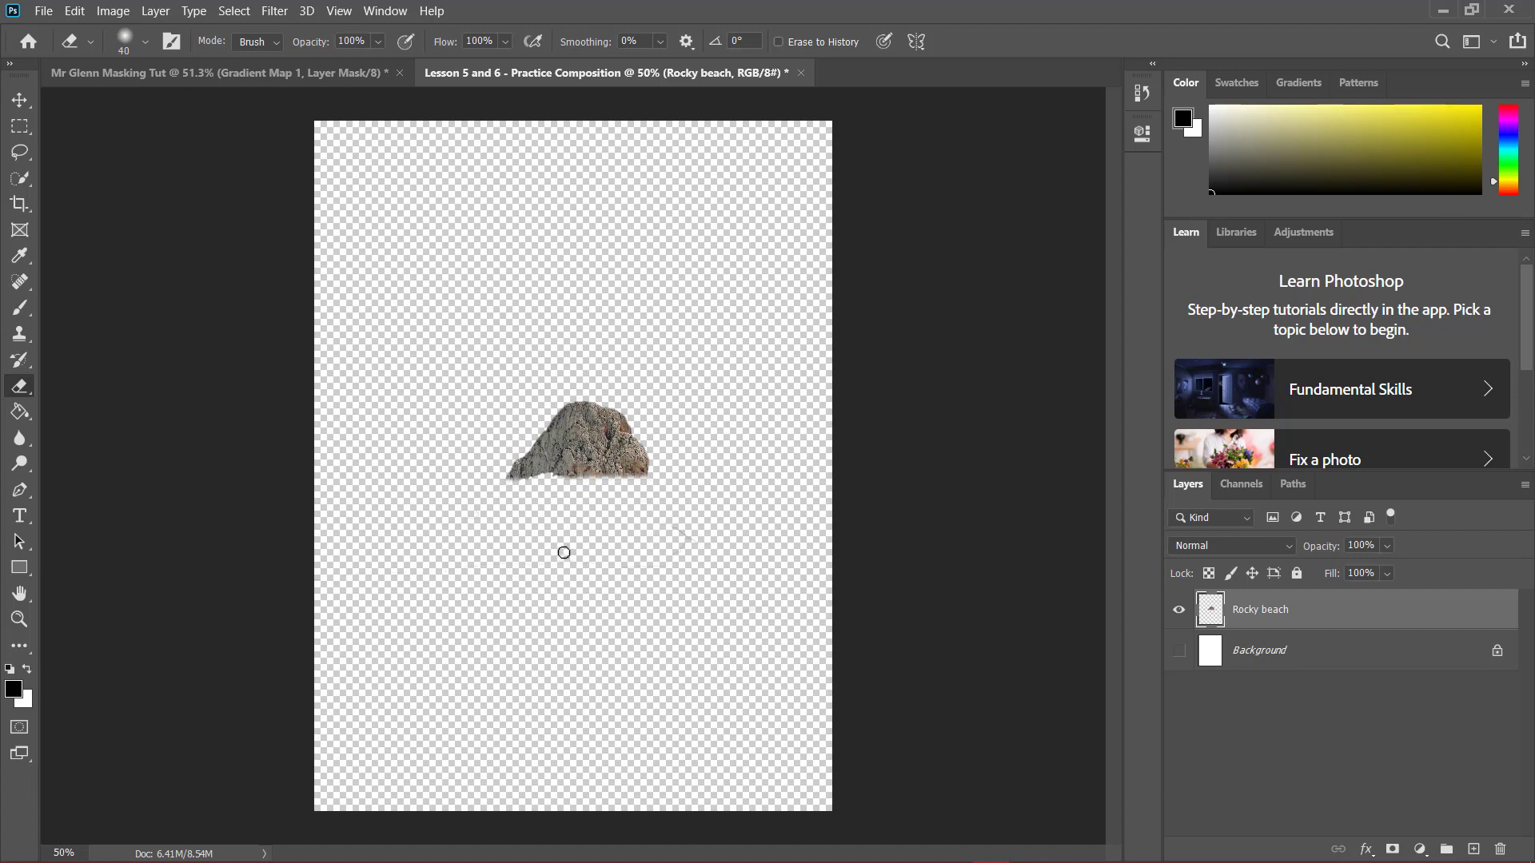
# - Move the cut-out rock down into the lower part of the canvas with the Move tool
pyautogui.click(19, 101)
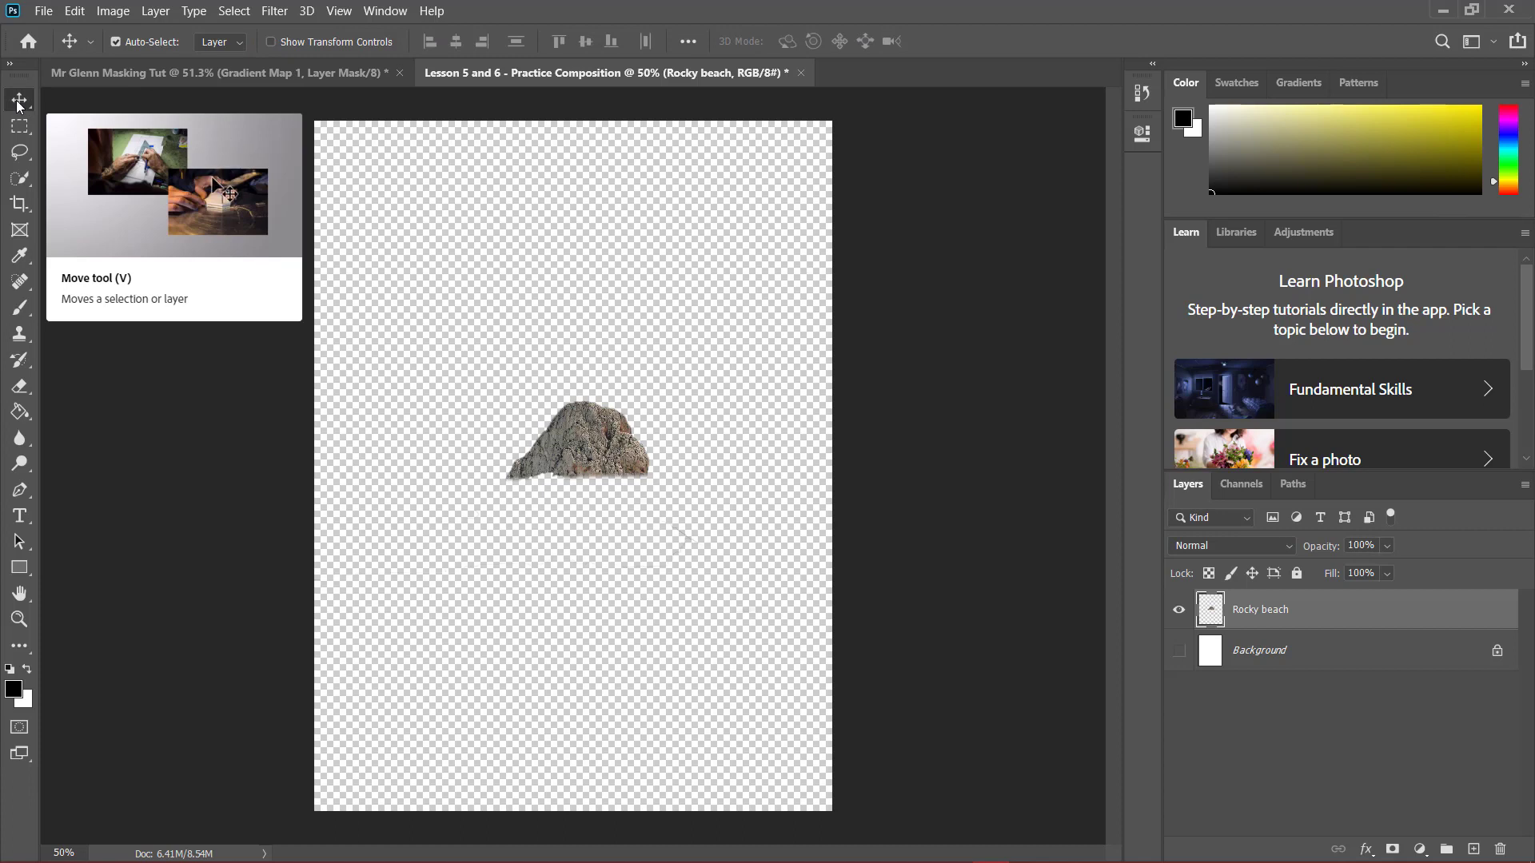
pyautogui.moveTo(575, 445); pyautogui.dragTo(505, 502)
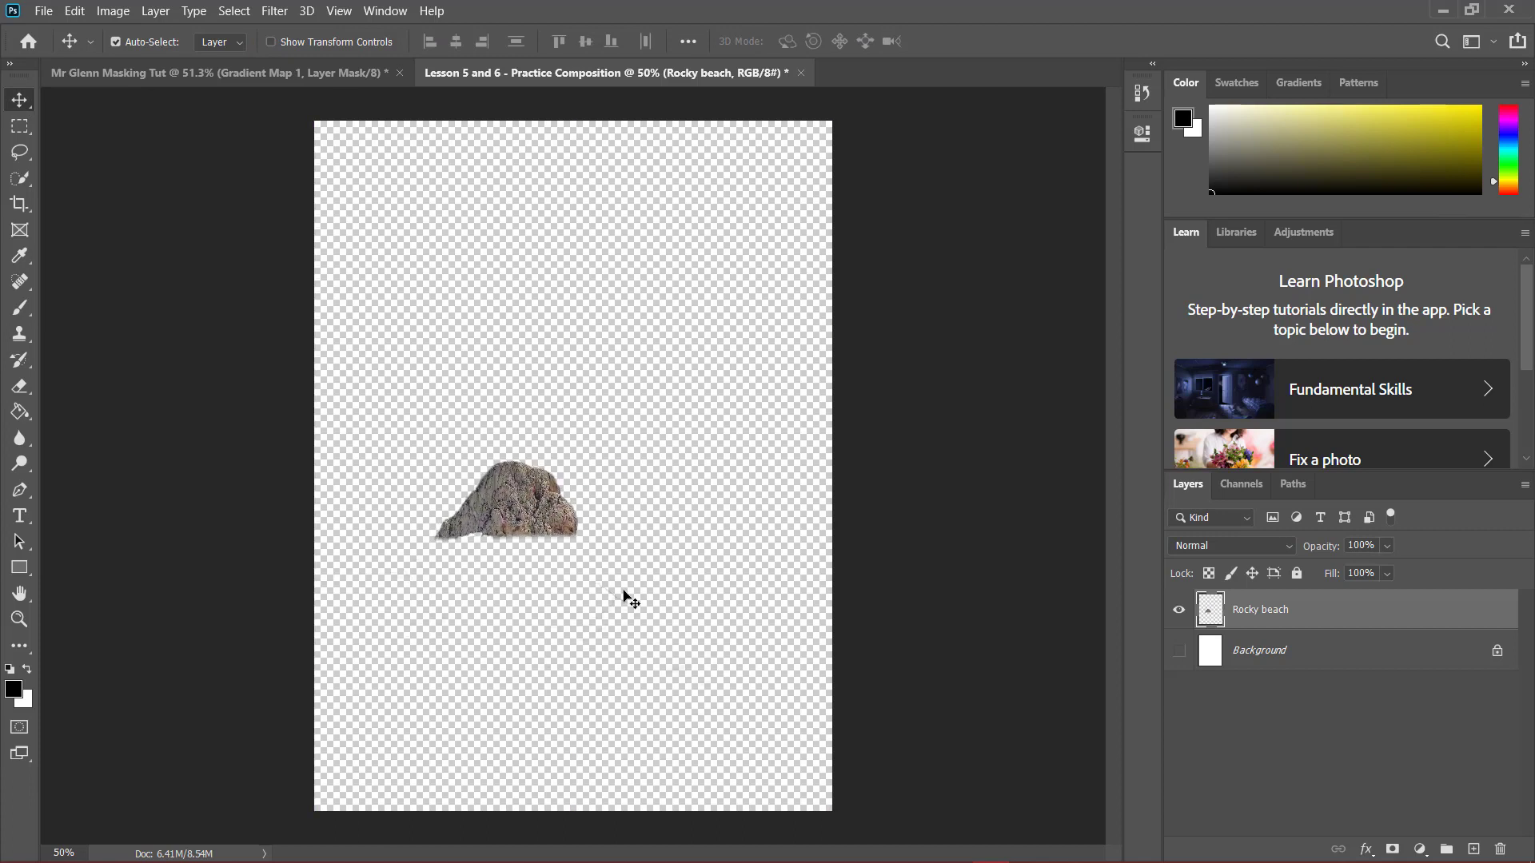
pyautogui.press('e')
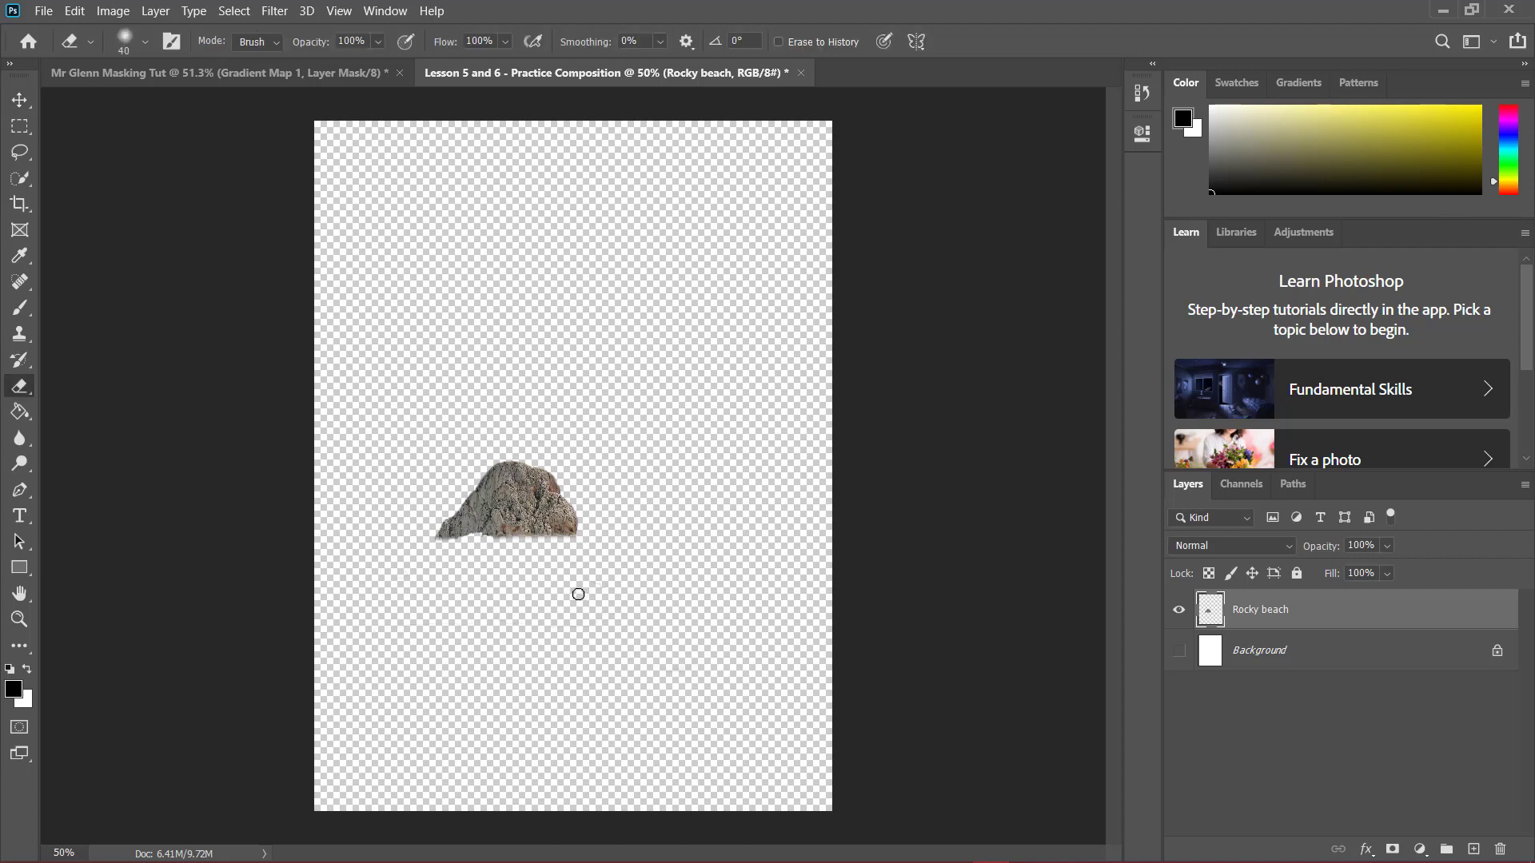
pyautogui.press('x')
pyautogui.press('v')
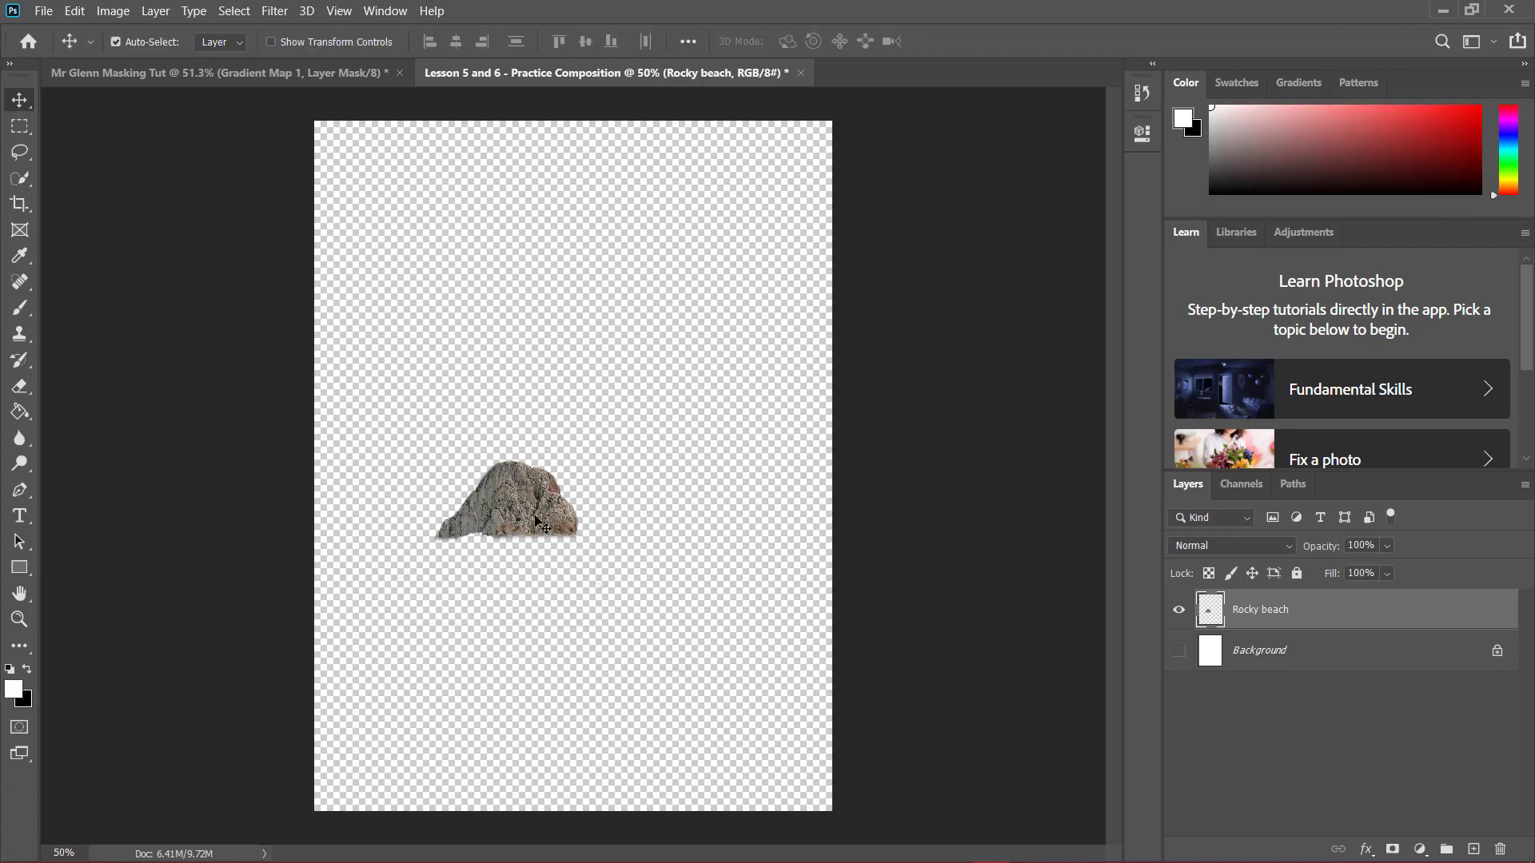
pyautogui.moveTo(534, 518); pyautogui.dragTo(519, 662)
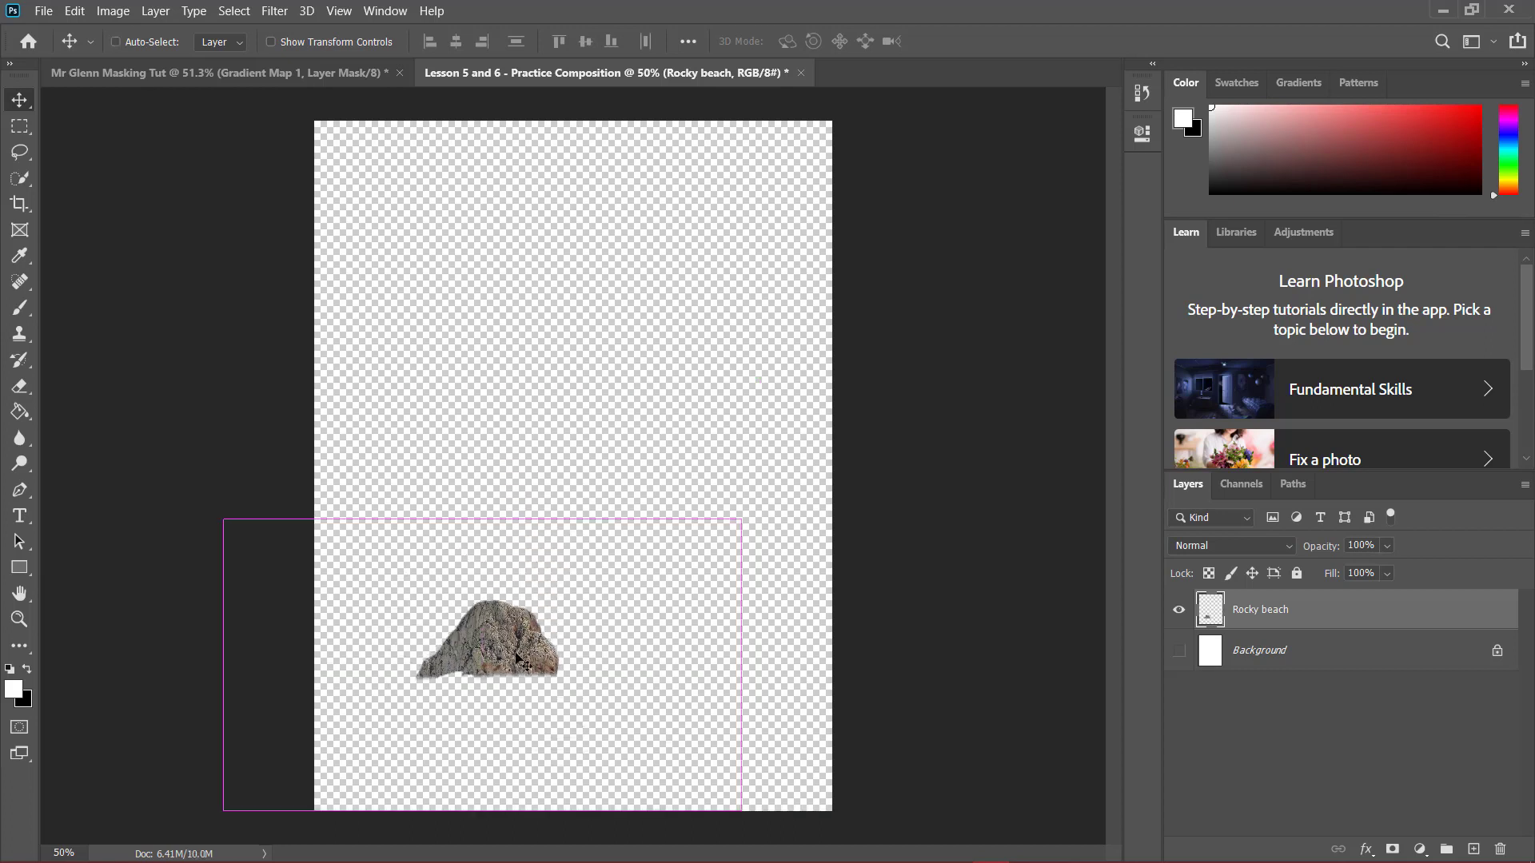
# - Enlarge the rock with Free Transform and place it in the lower-left corner of the canvas, resting on the bottom edge
pyautogui.hotkey('ctrl', 't')
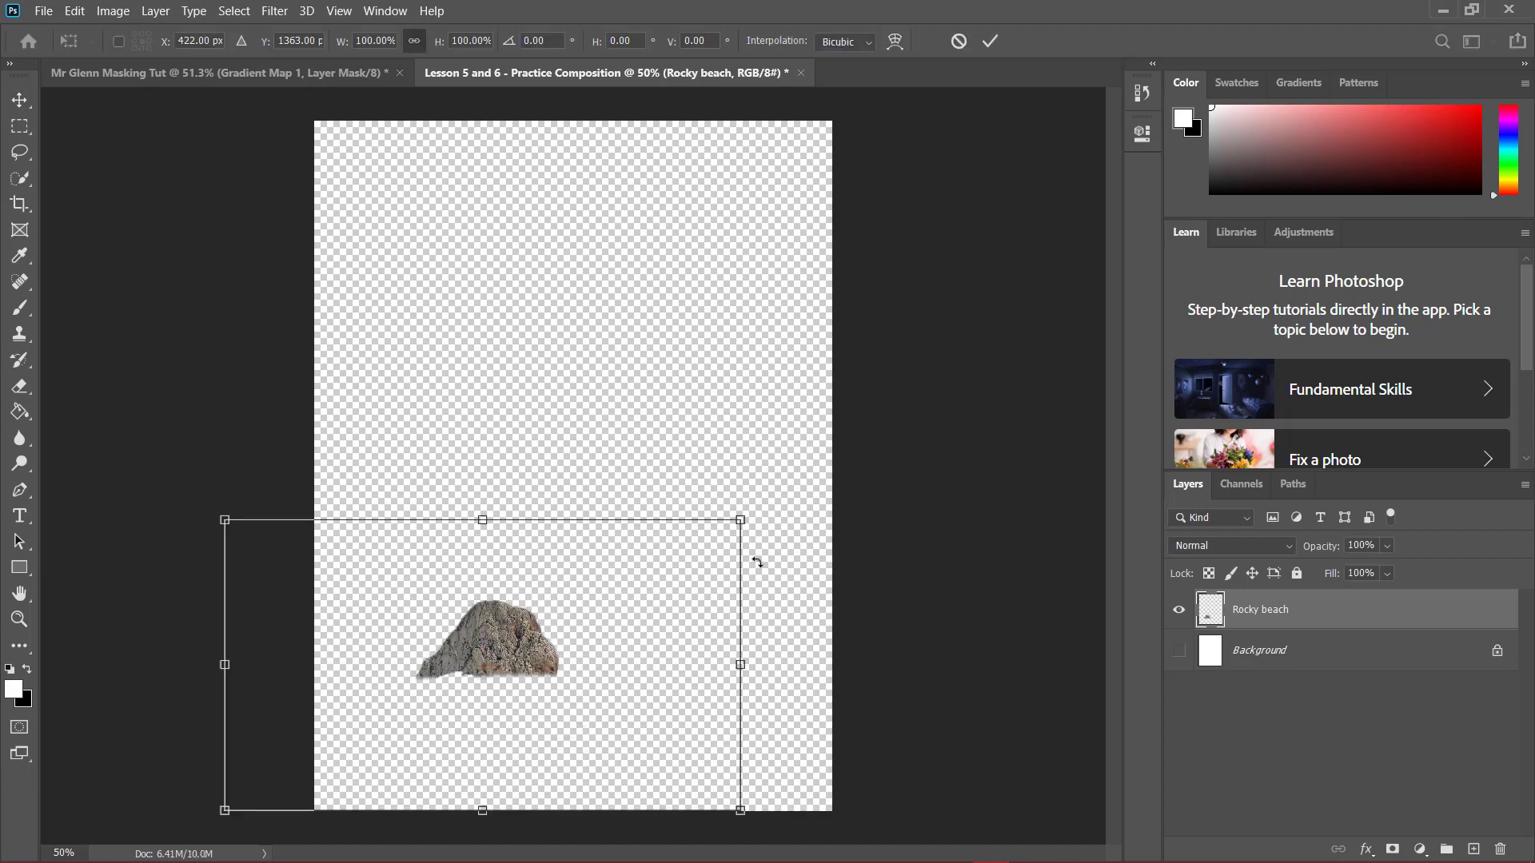
pyautogui.moveTo(763, 499); pyautogui.dragTo(779, 479)
pyautogui.moveTo(735, 647); pyautogui.dragTo(857, 646)
pyautogui.moveTo(681, 610); pyautogui.dragTo(601, 664)
pyautogui.moveTo(775, 702); pyautogui.dragTo(1028, 689)
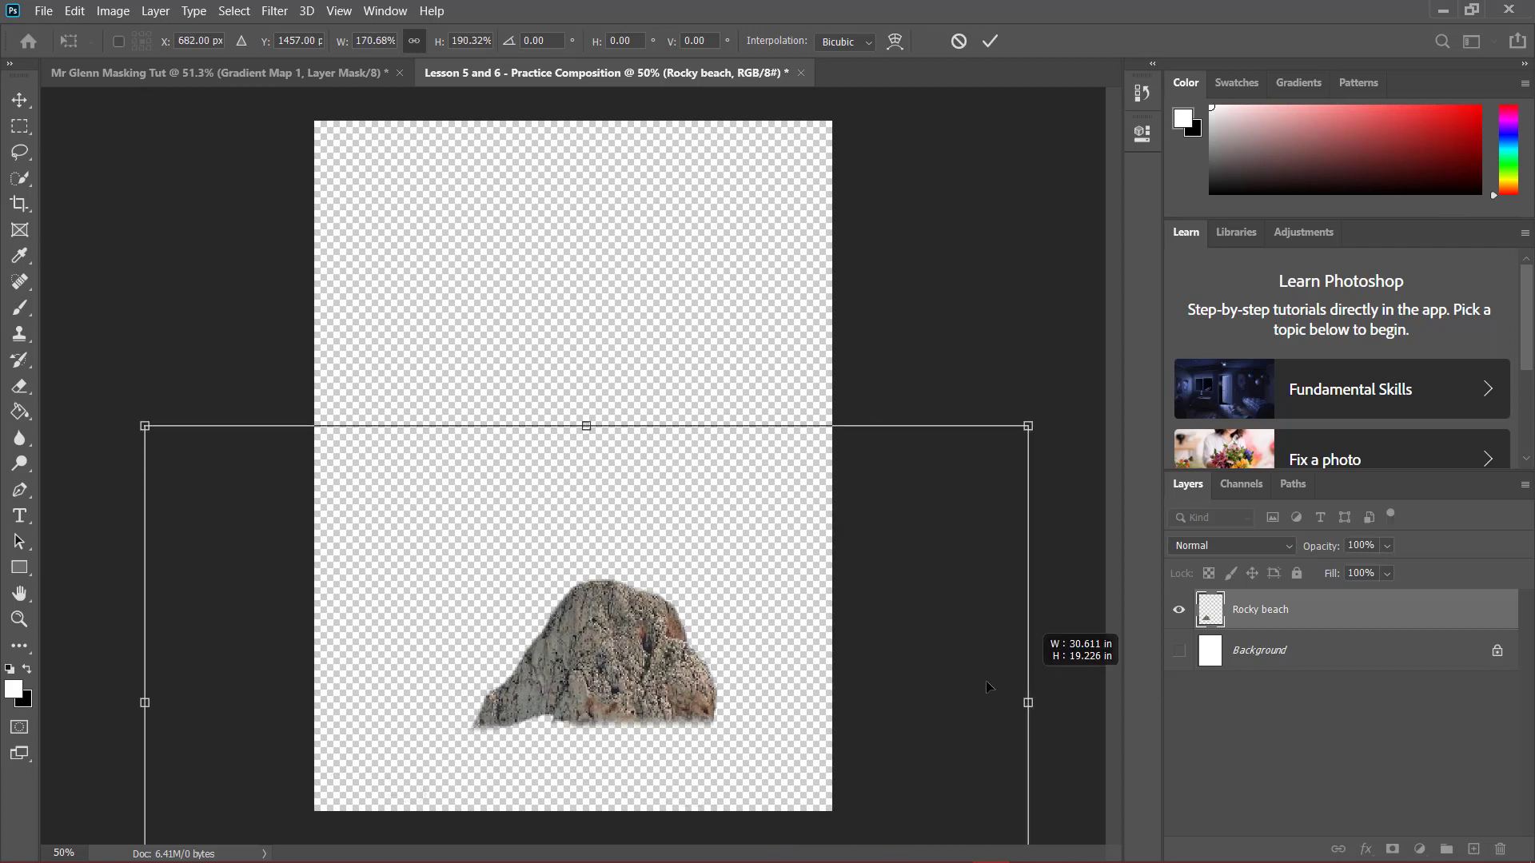
pyautogui.moveTo(707, 676); pyautogui.dragTo(615, 670)
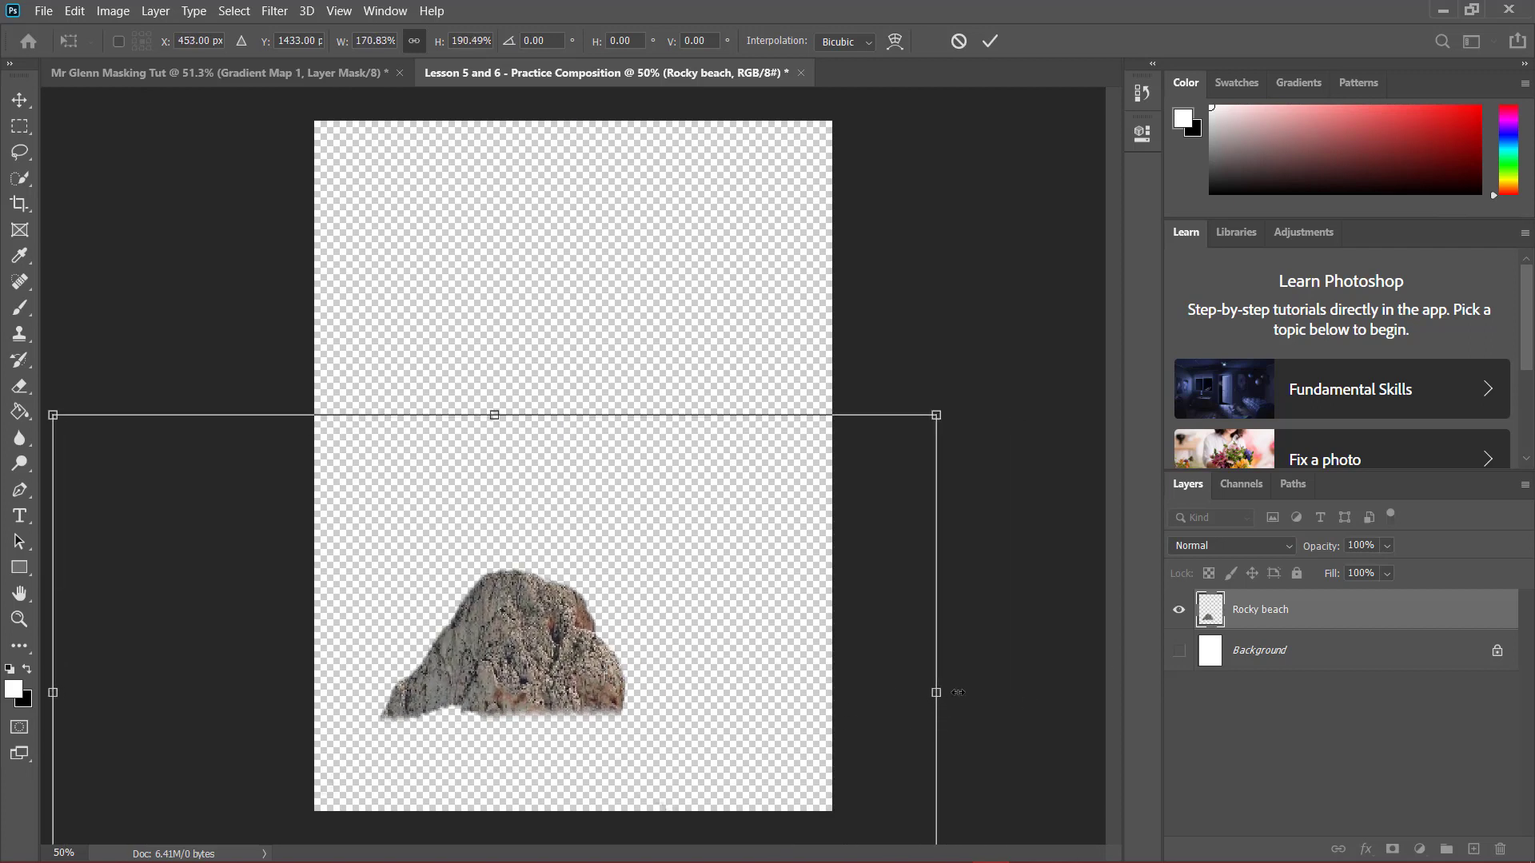
pyautogui.moveTo(957, 692); pyautogui.dragTo(1059, 687)
pyautogui.moveTo(761, 695); pyautogui.dragTo(661, 792)
pyautogui.press('Return')
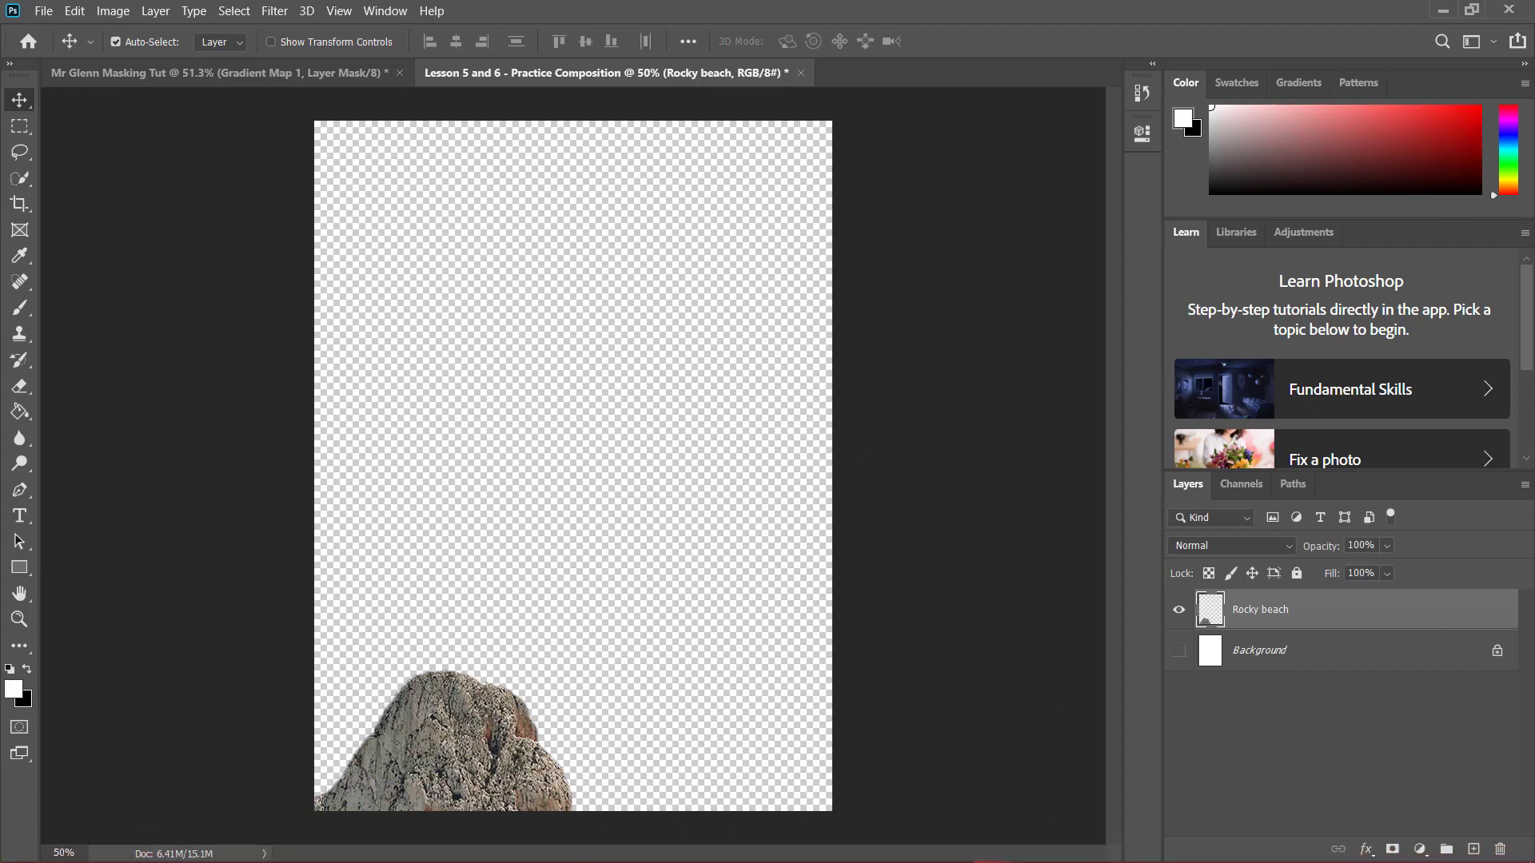
pyautogui.click(963, 854)
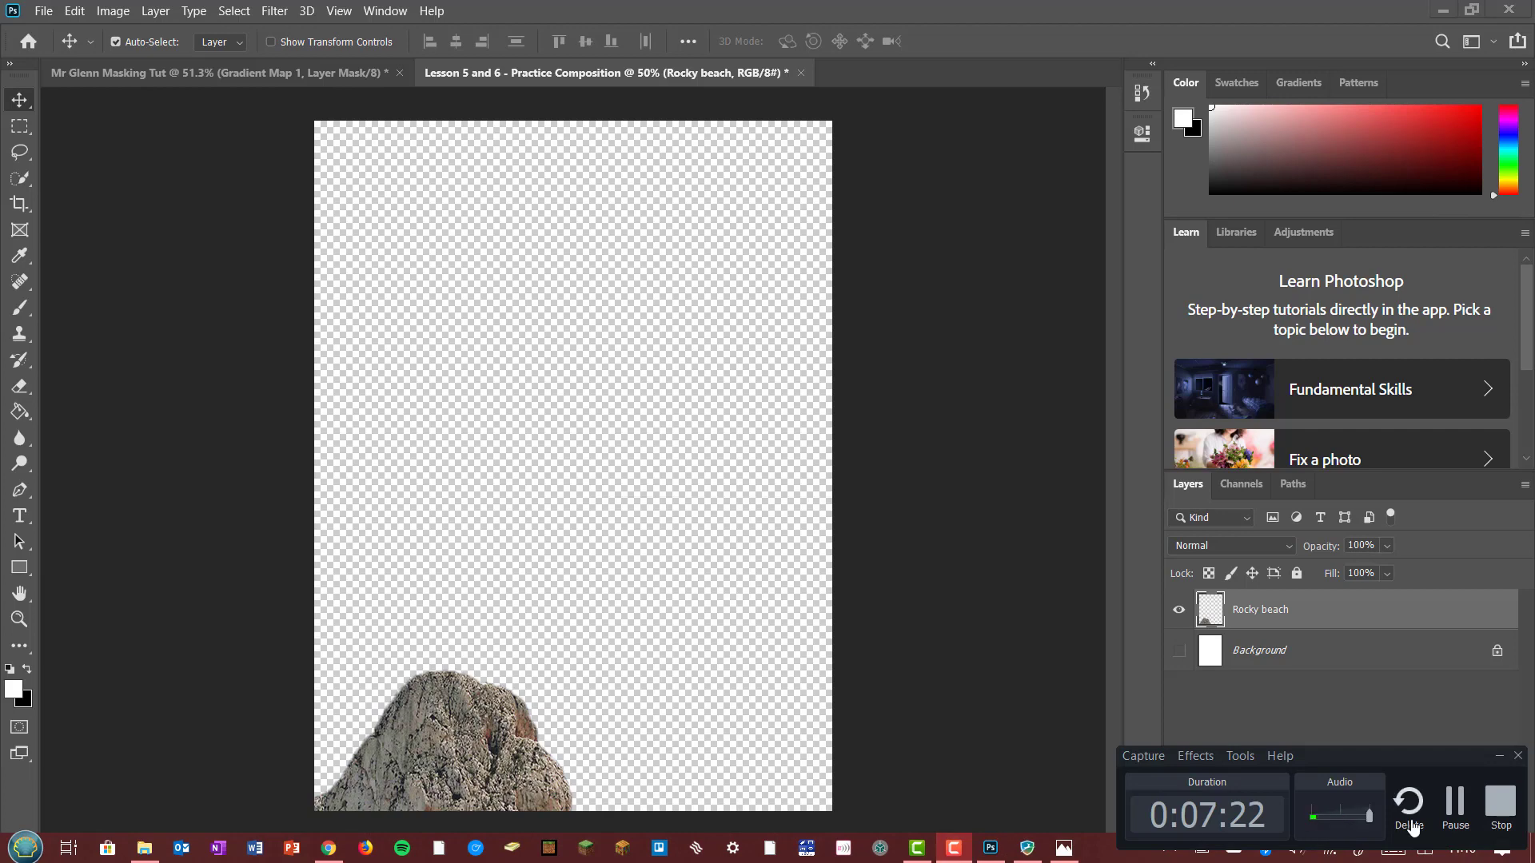
pyautogui.click(1455, 804)
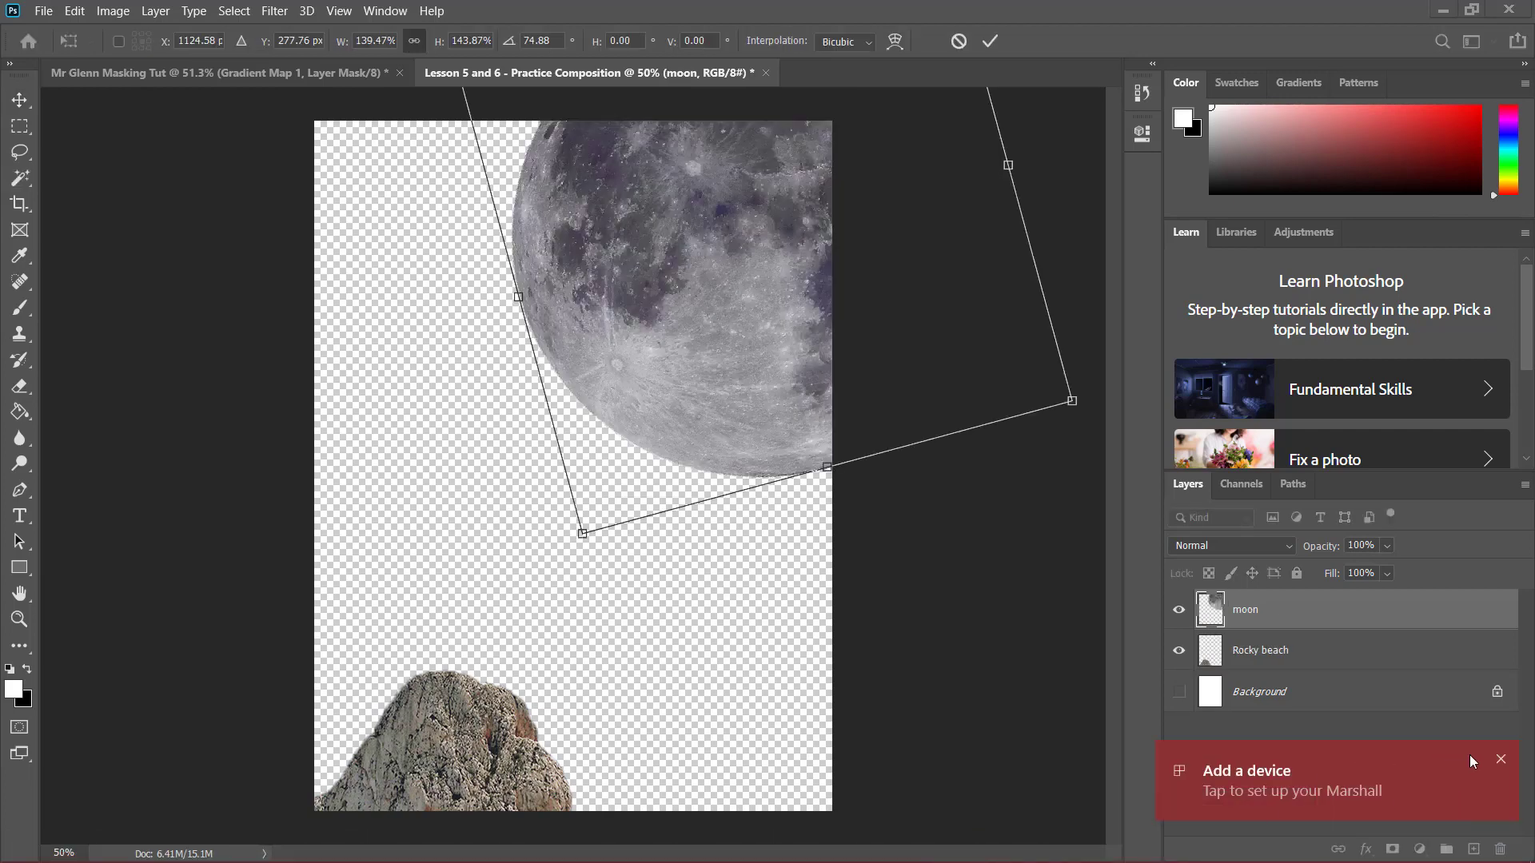
# - Reposition the enlarged moon at about X 1100 px, Y 242 px so it runs off the canvas's upper-right corner, and apply the transform
pyautogui.click(1501, 758)
pyautogui.moveTo(688, 329); pyautogui.dragTo(599, 370)
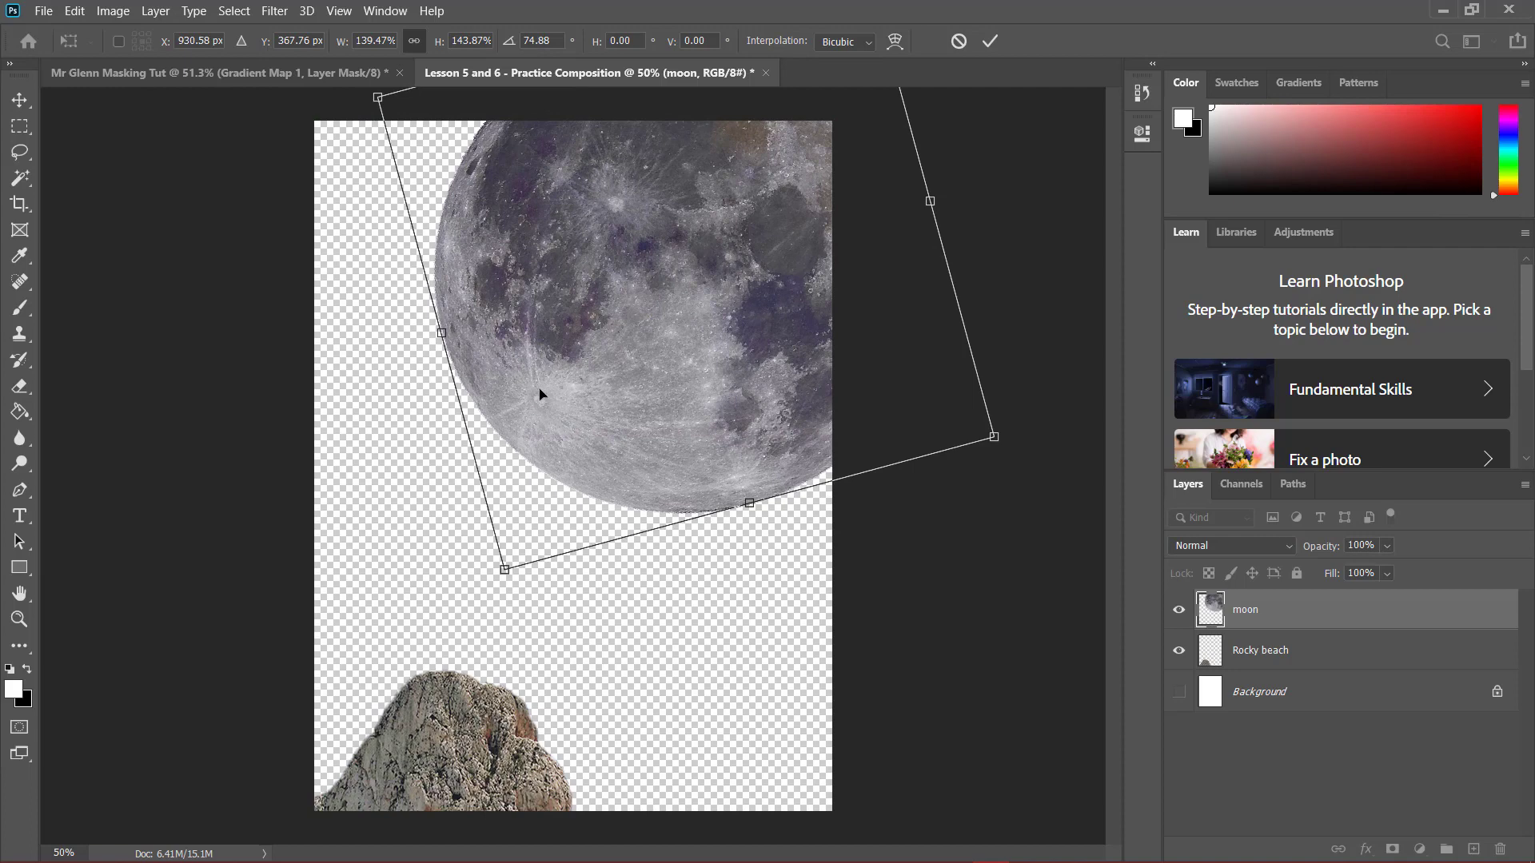
pyautogui.moveTo(630, 366); pyautogui.dragTo(699, 367)
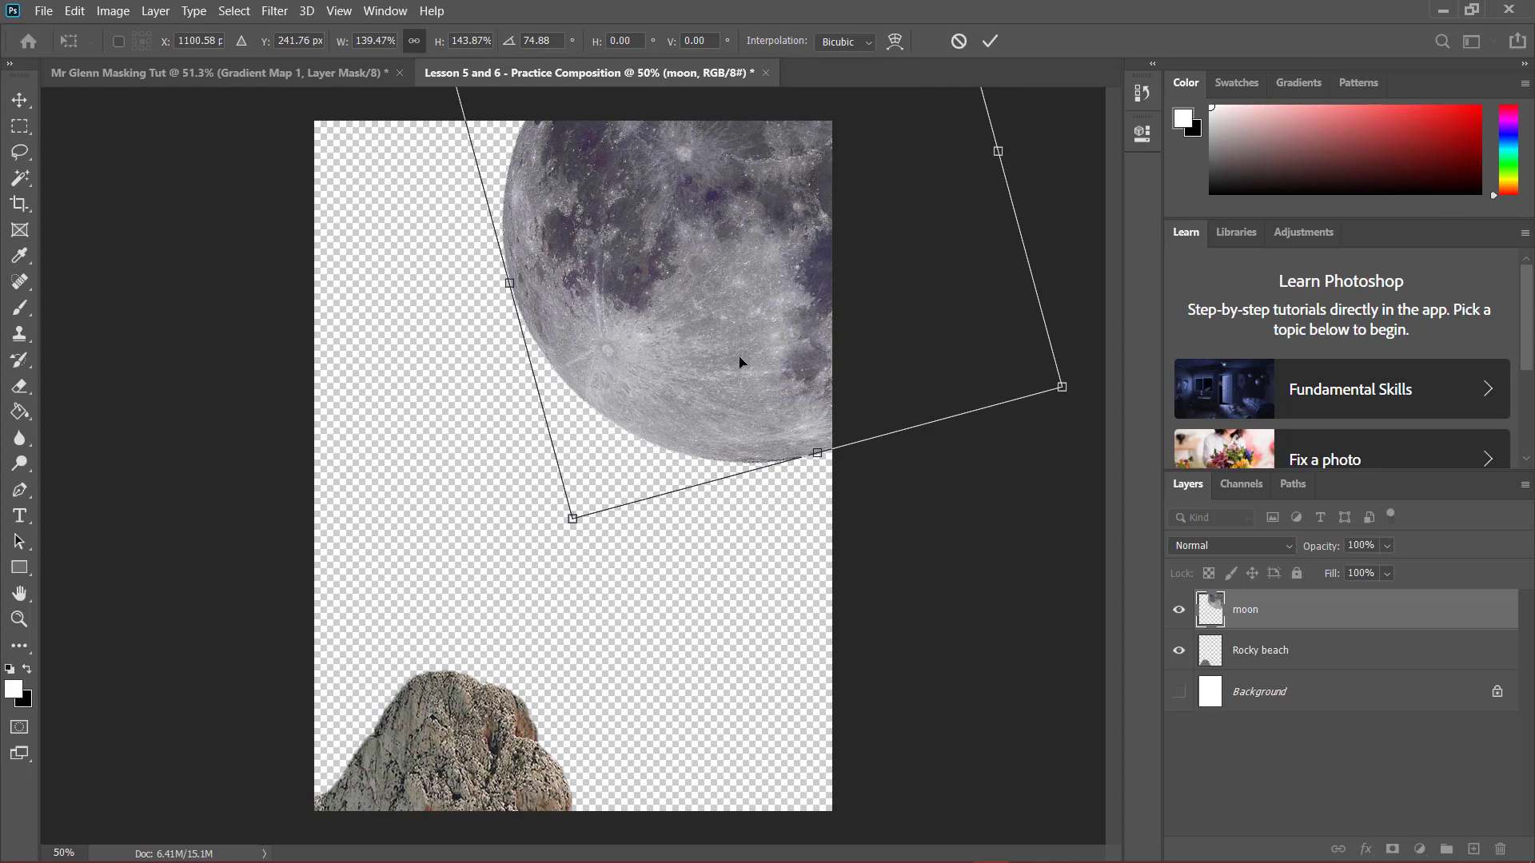
pyautogui.press('Return')
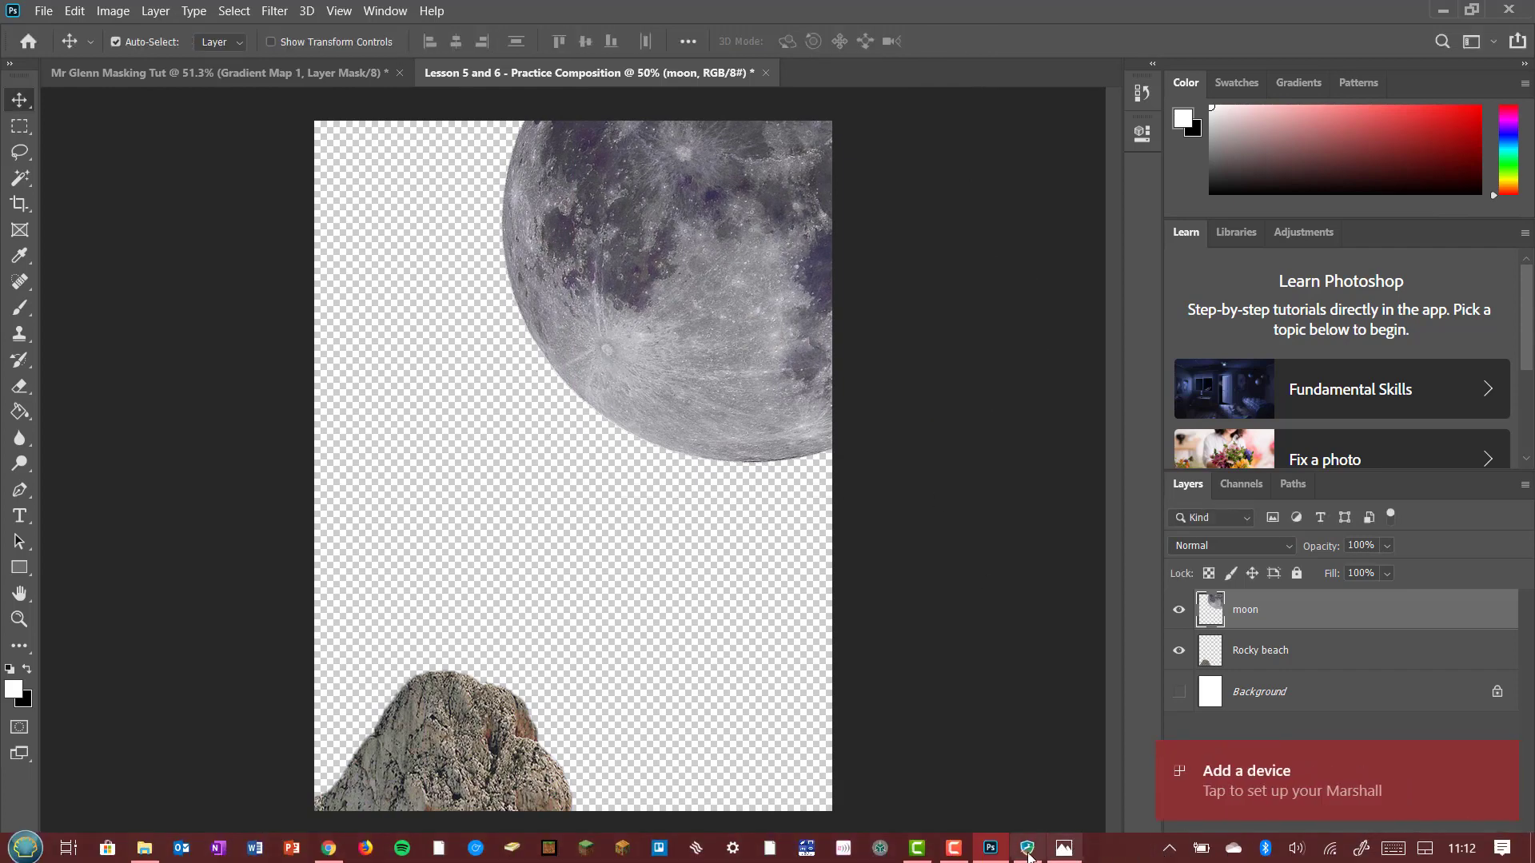
pyautogui.click(956, 848)
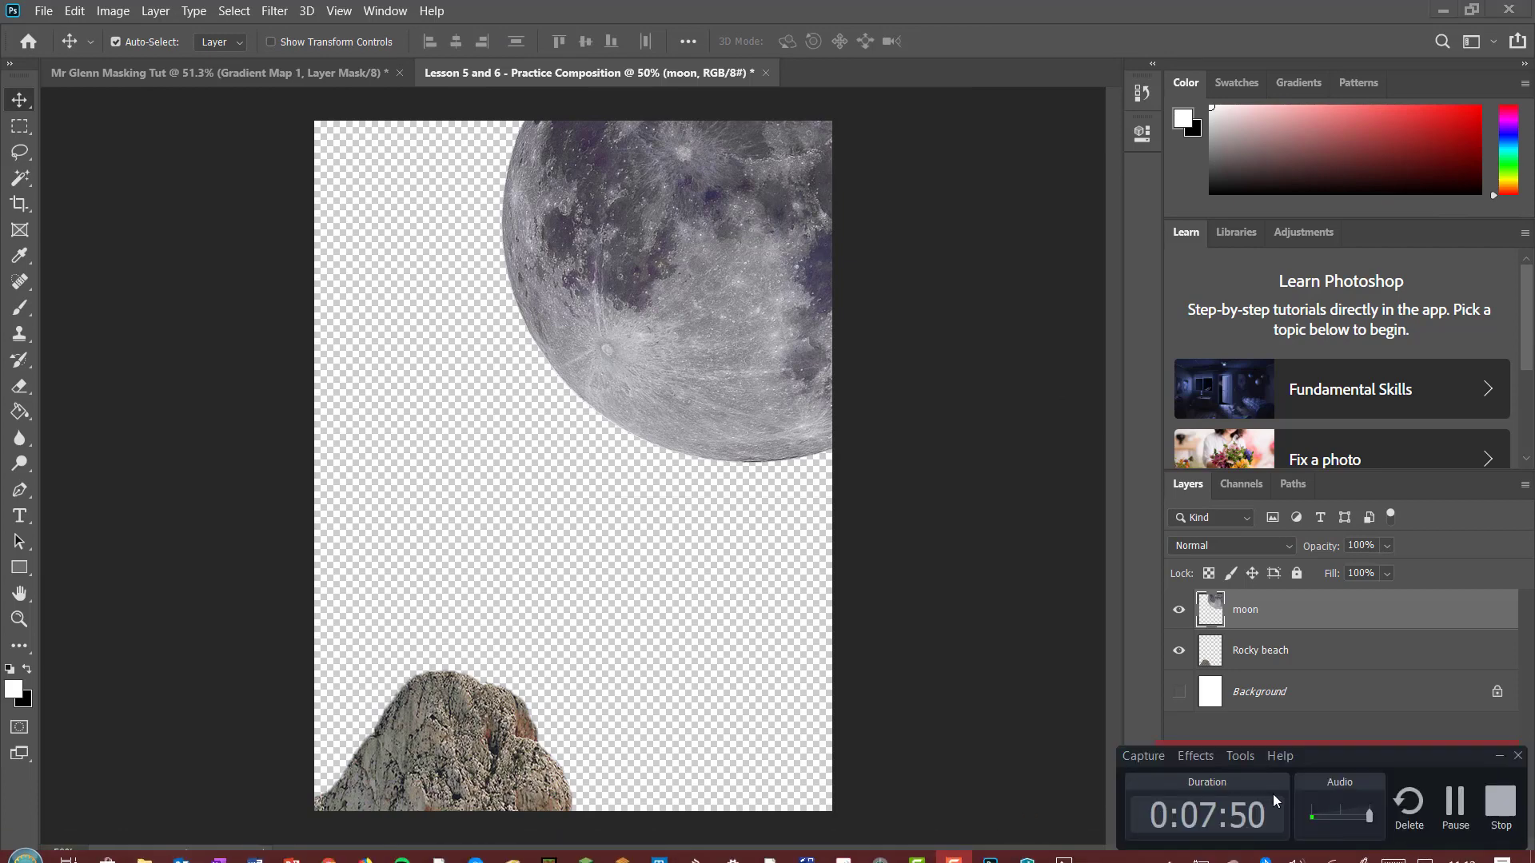
pyautogui.click(1454, 806)
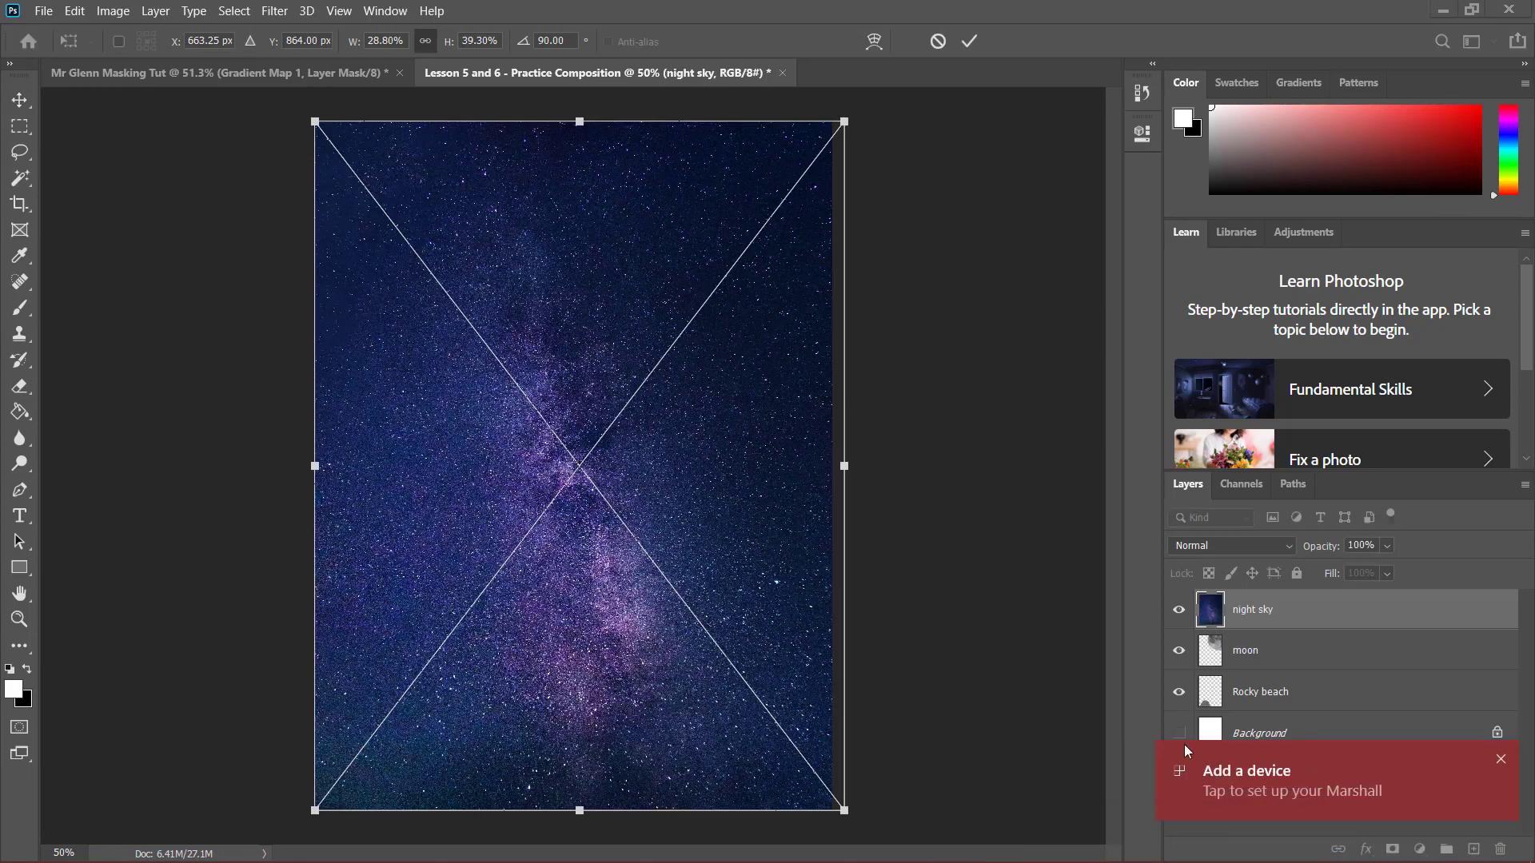
# - Apply the night sky placement and move its layer below Rocky beach, directly above the Background
pyautogui.click(1501, 761)
pyautogui.click(1508, 764)
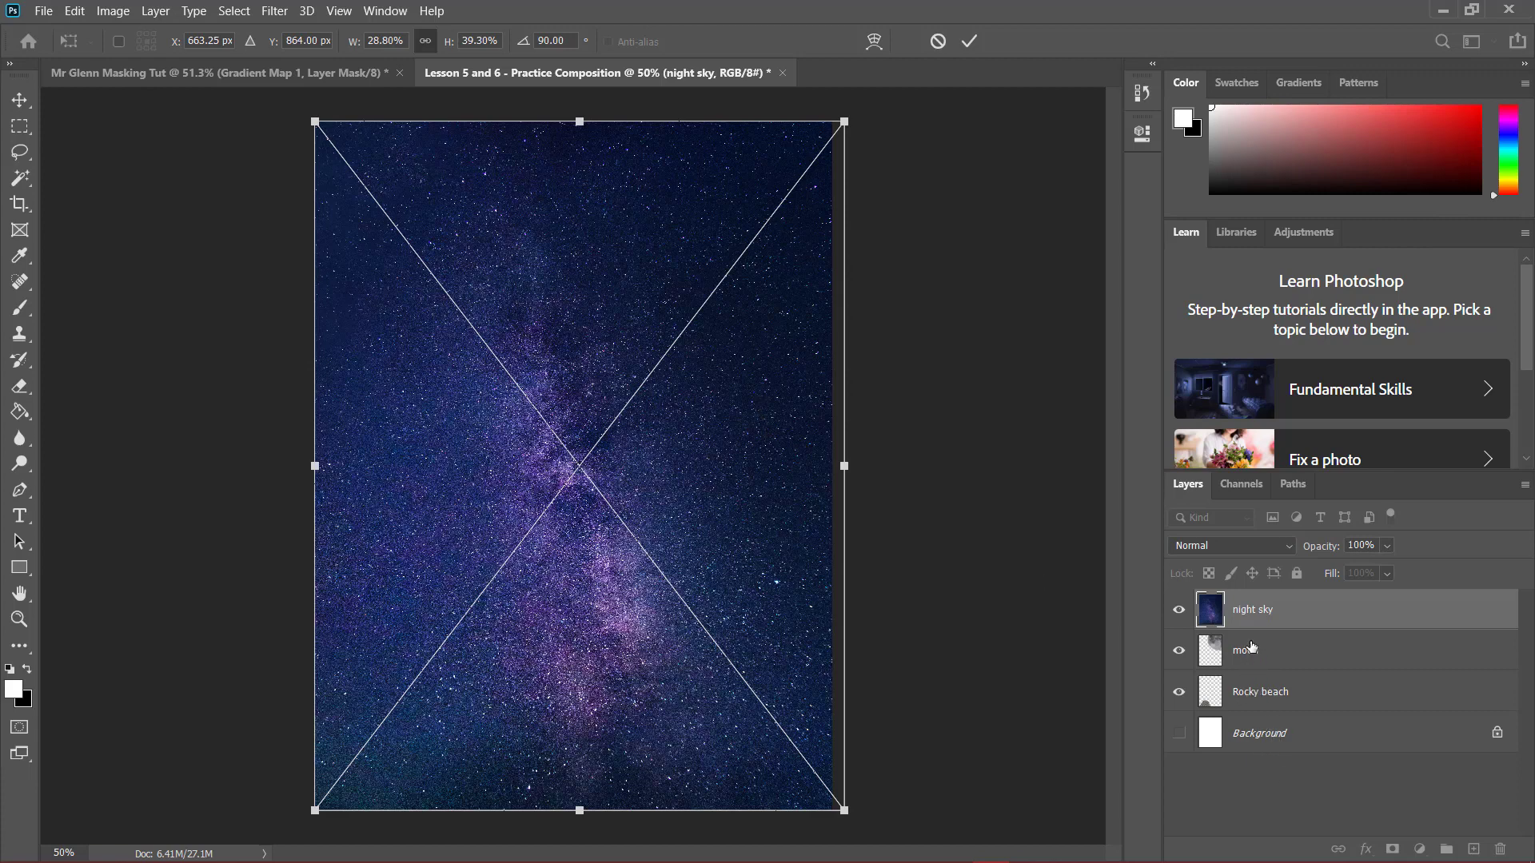
pyautogui.press('Return')
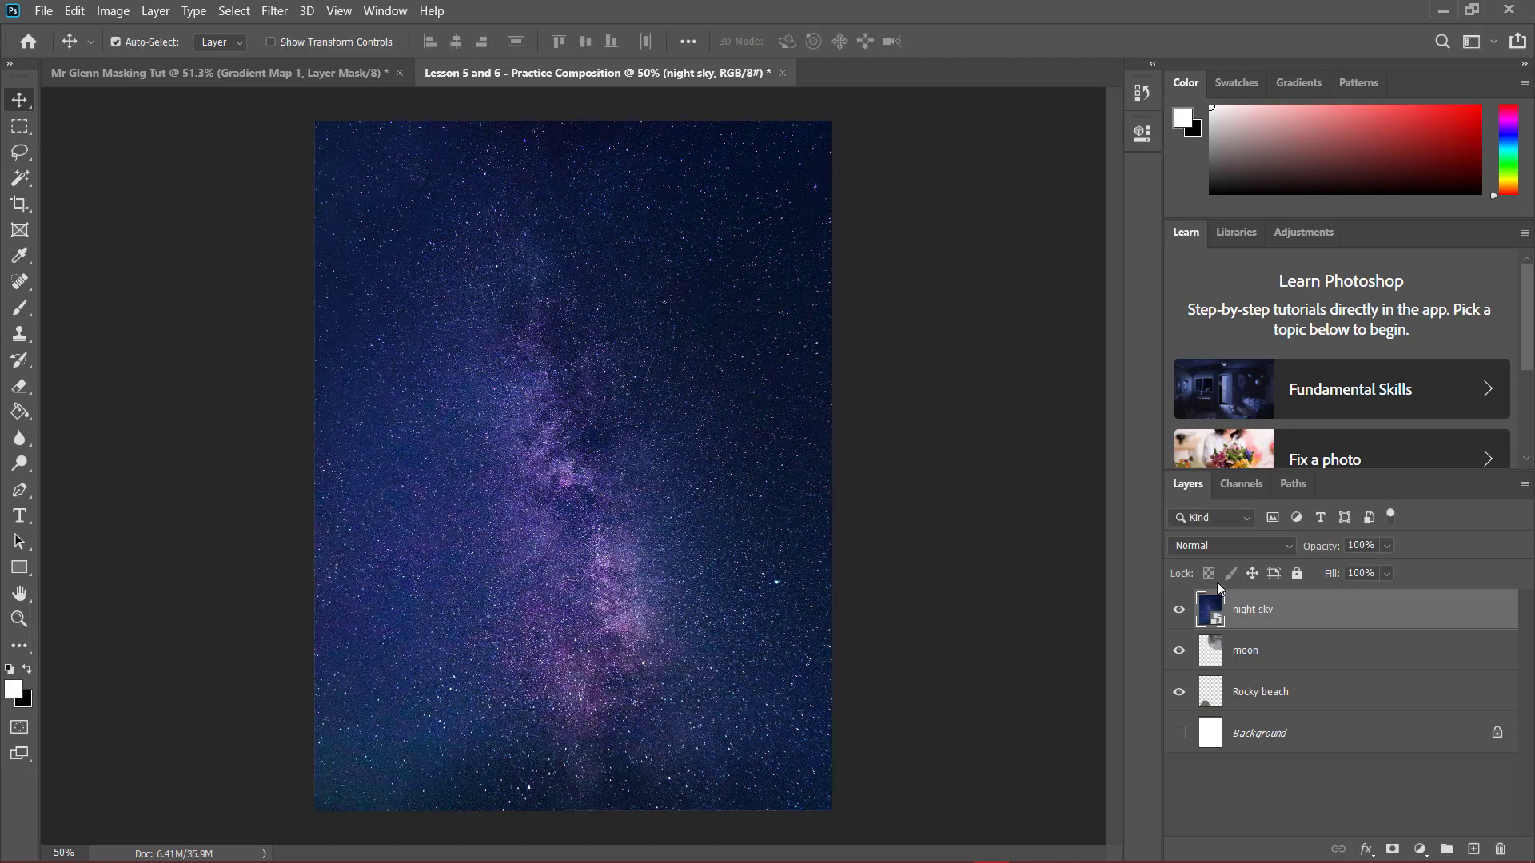
pyautogui.moveTo(1283, 619); pyautogui.dragTo(1293, 694)
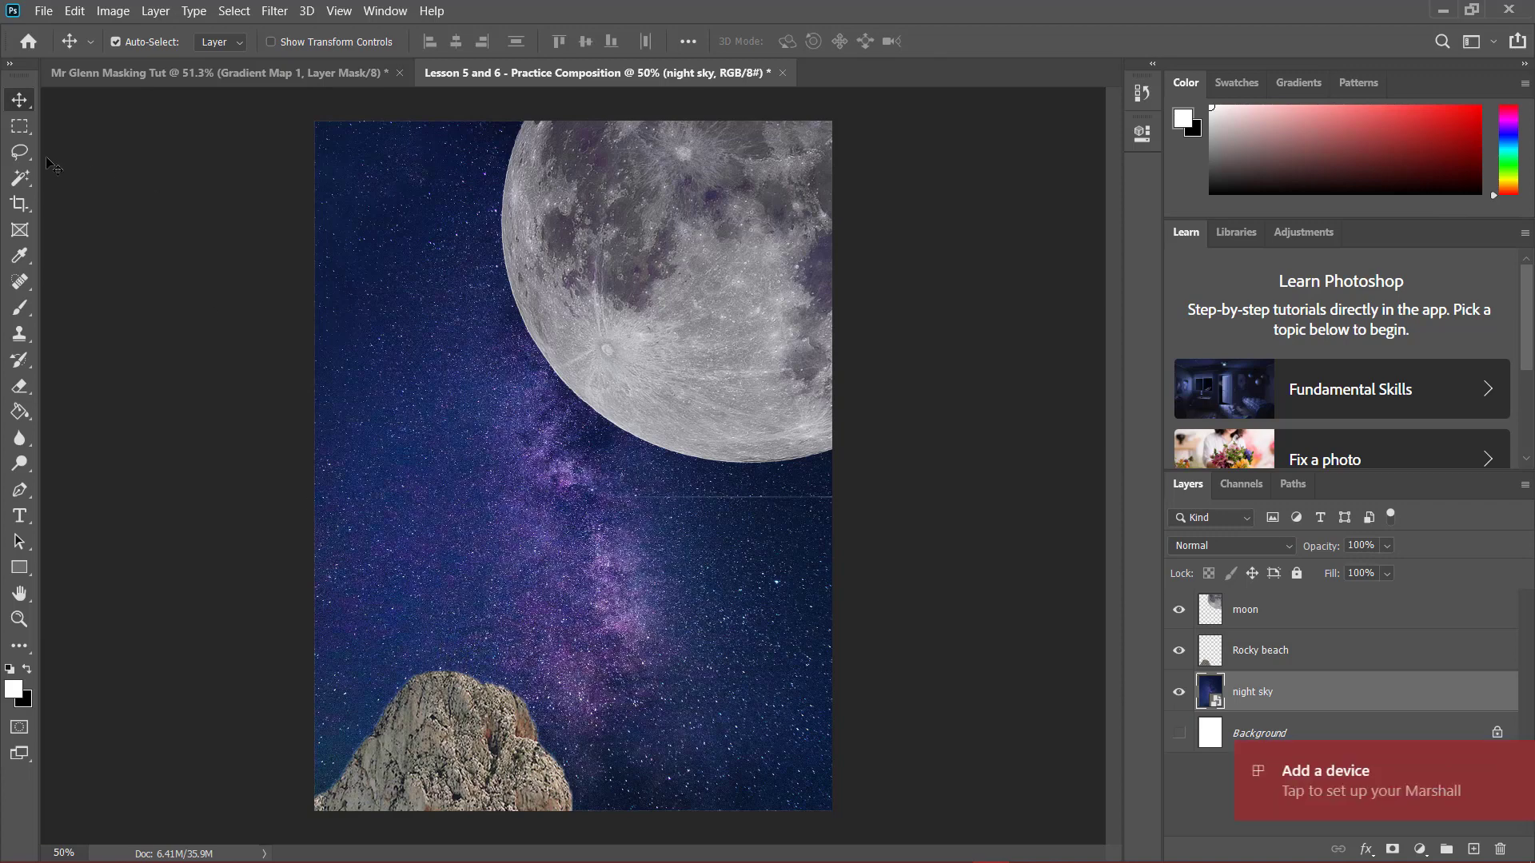
pyautogui.click(1500, 759)
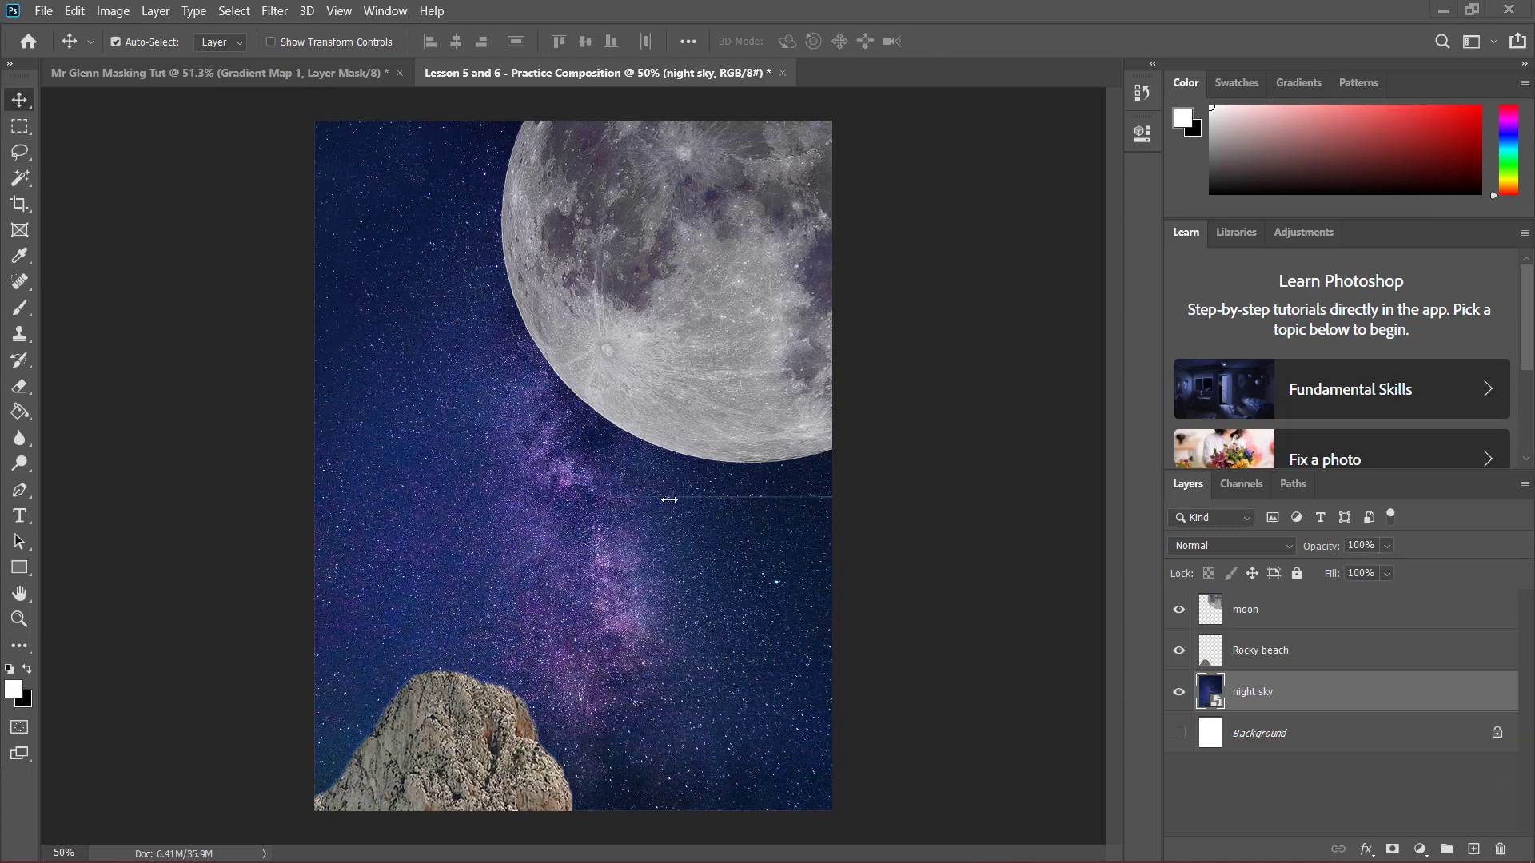
# - Switch to the Quick Selection tool for isolating the astronaut
pyautogui.click(9, 185)
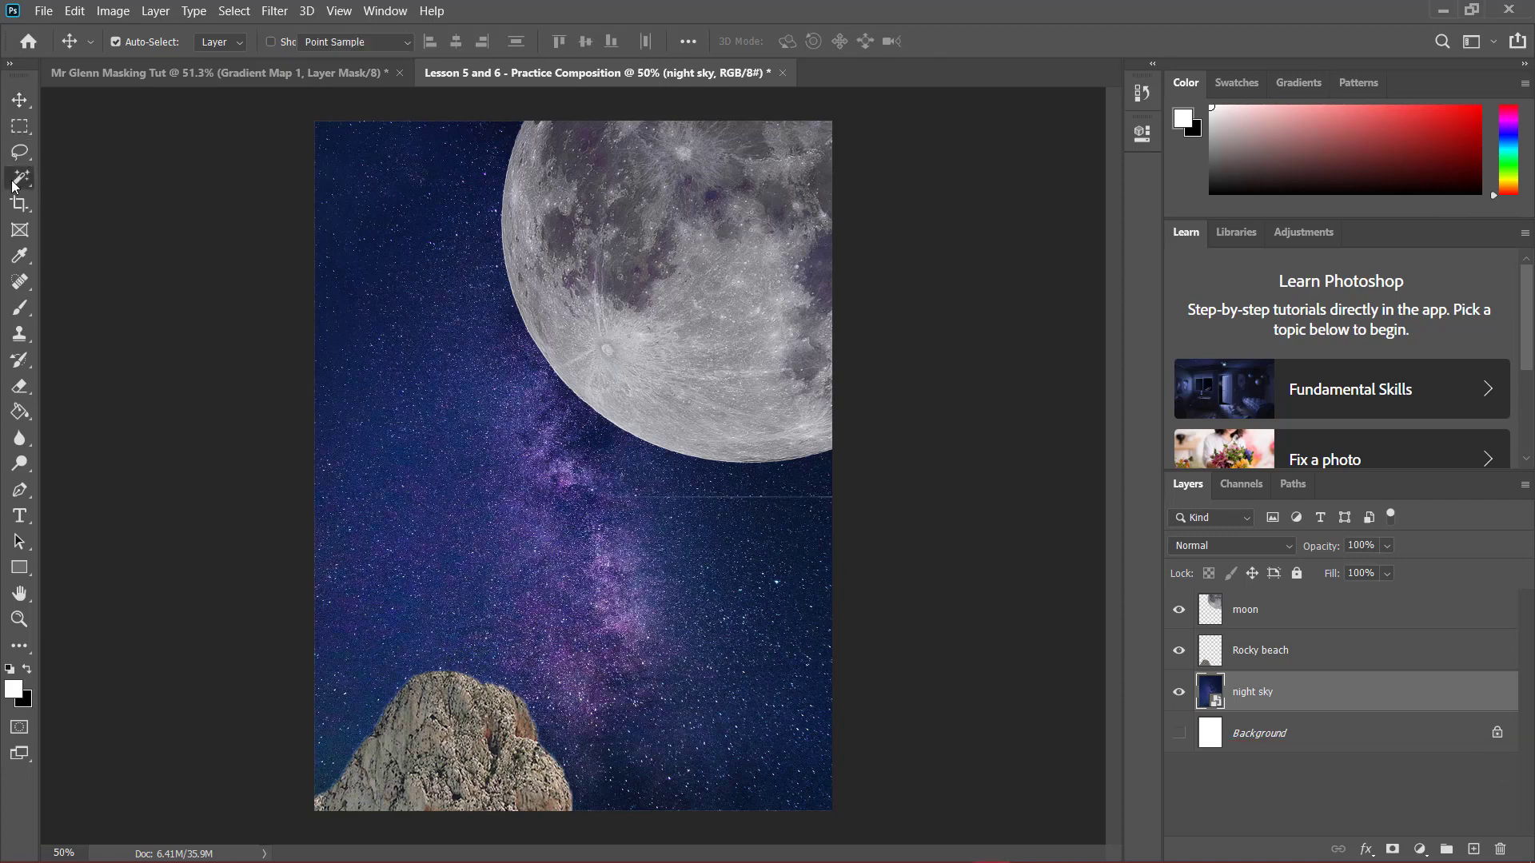
pyautogui.click(80, 197)
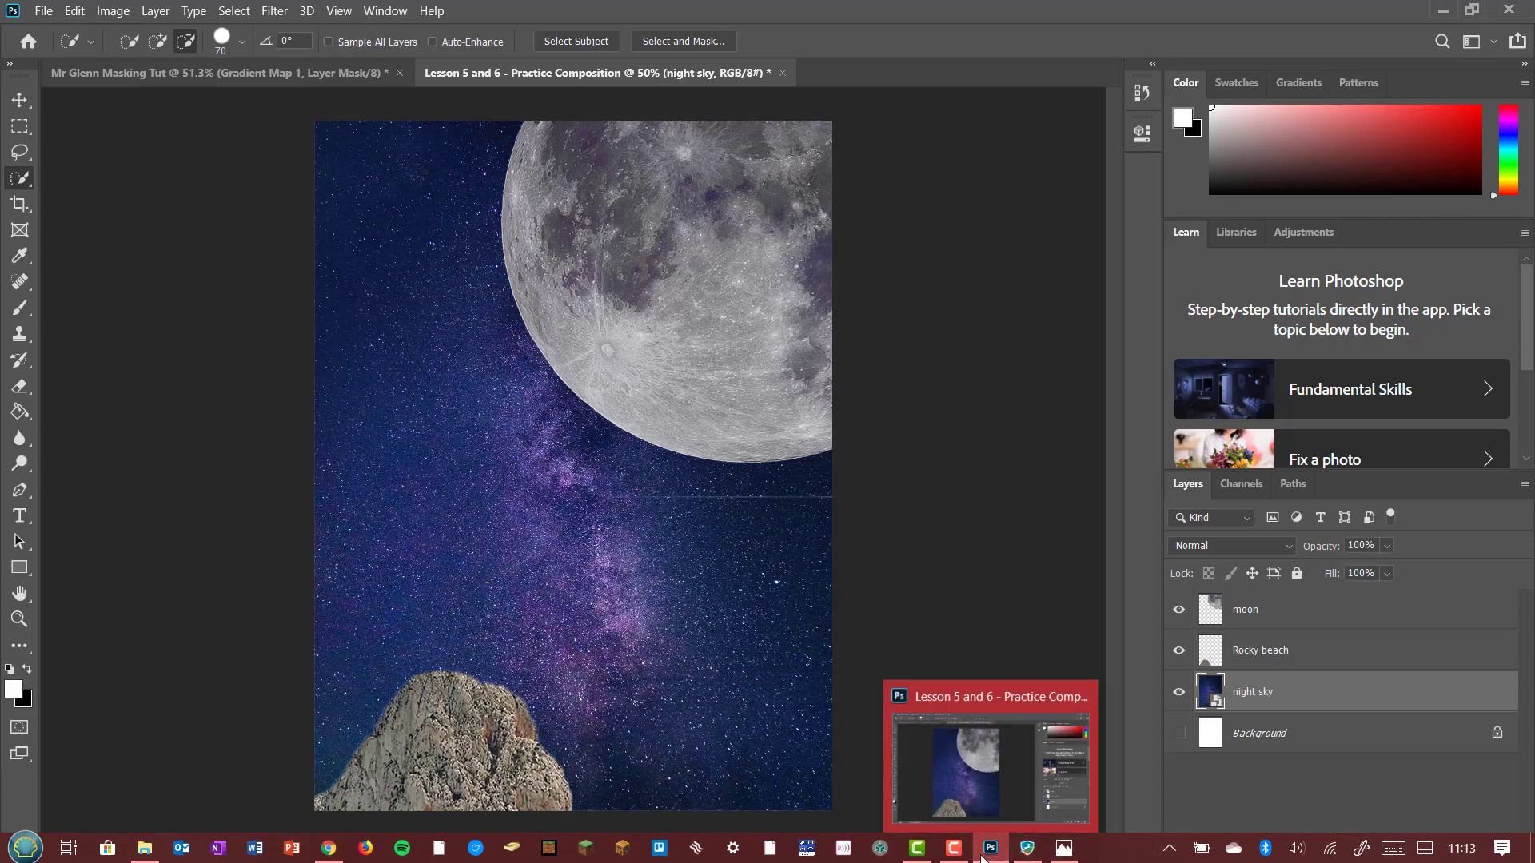
pyautogui.click(953, 847)
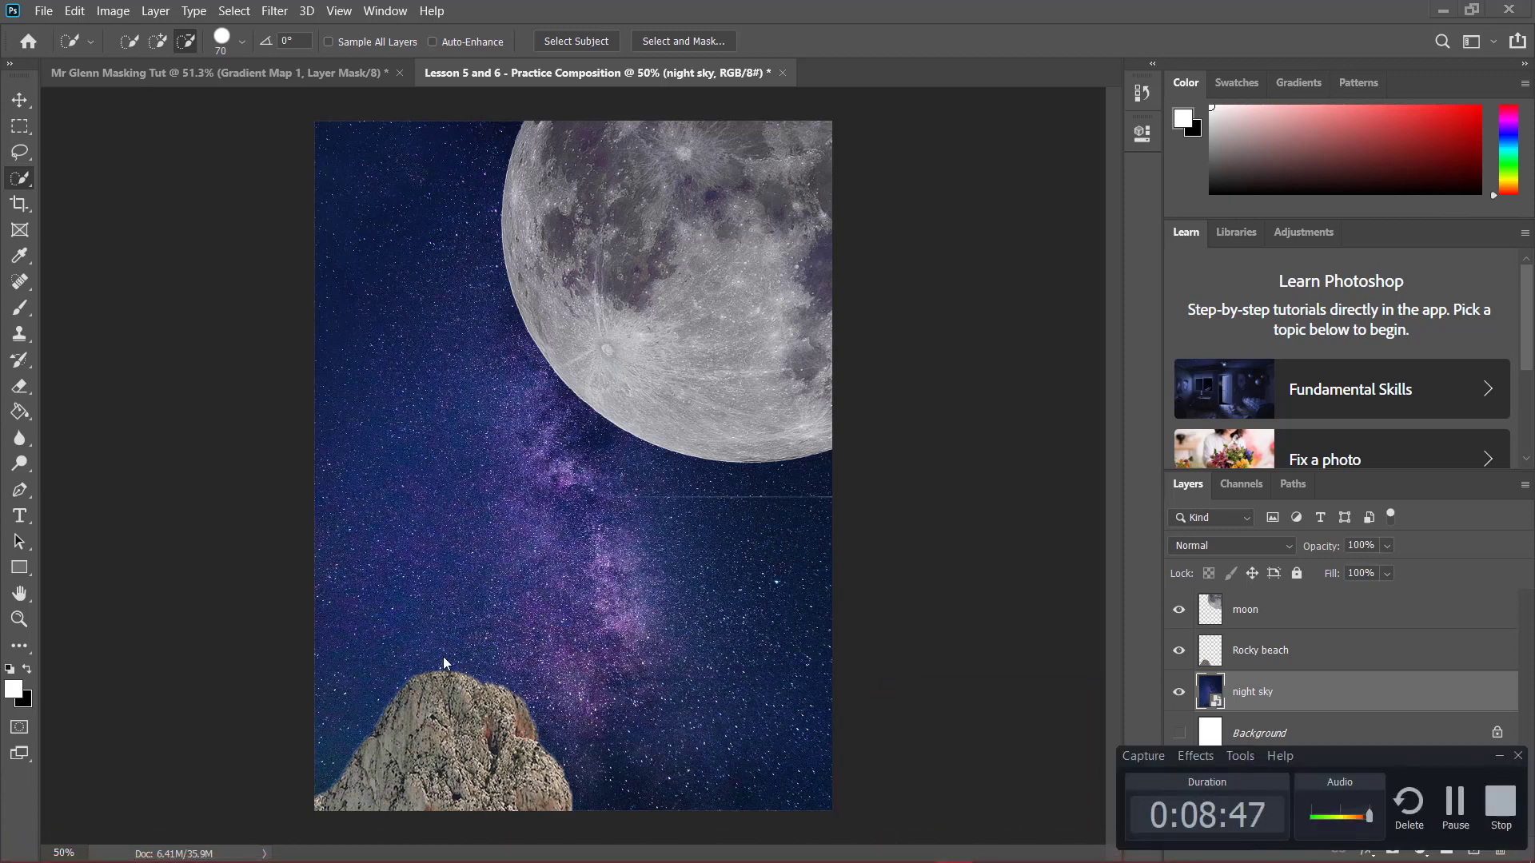
pyautogui.click(1452, 808)
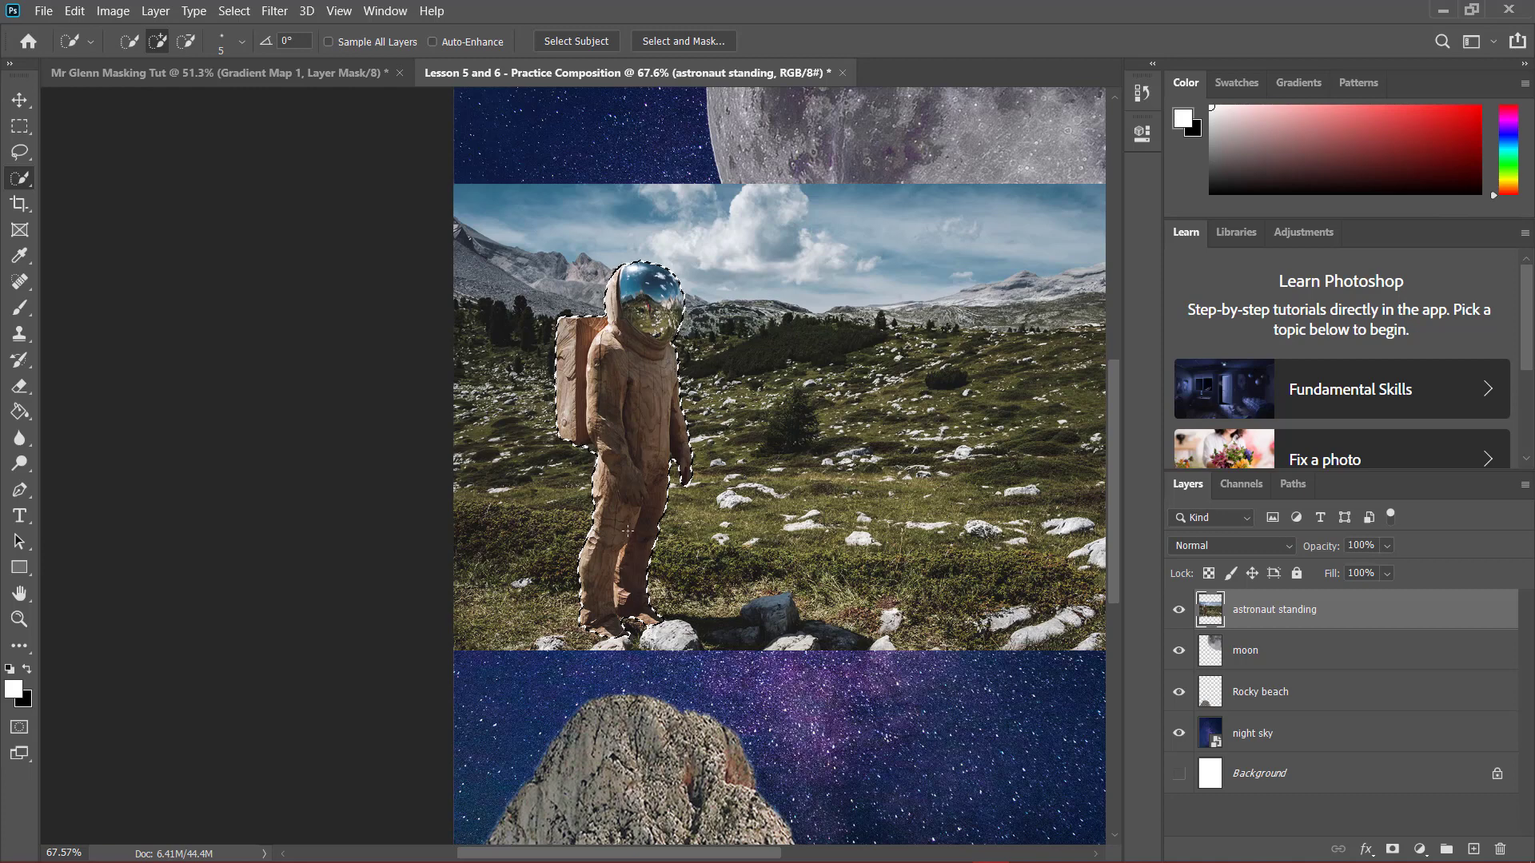
# - Mask the astronaut standing layer to the selected astronaut and paint out the leftover ground around the feet with a black brush
pyautogui.click(1393, 850)
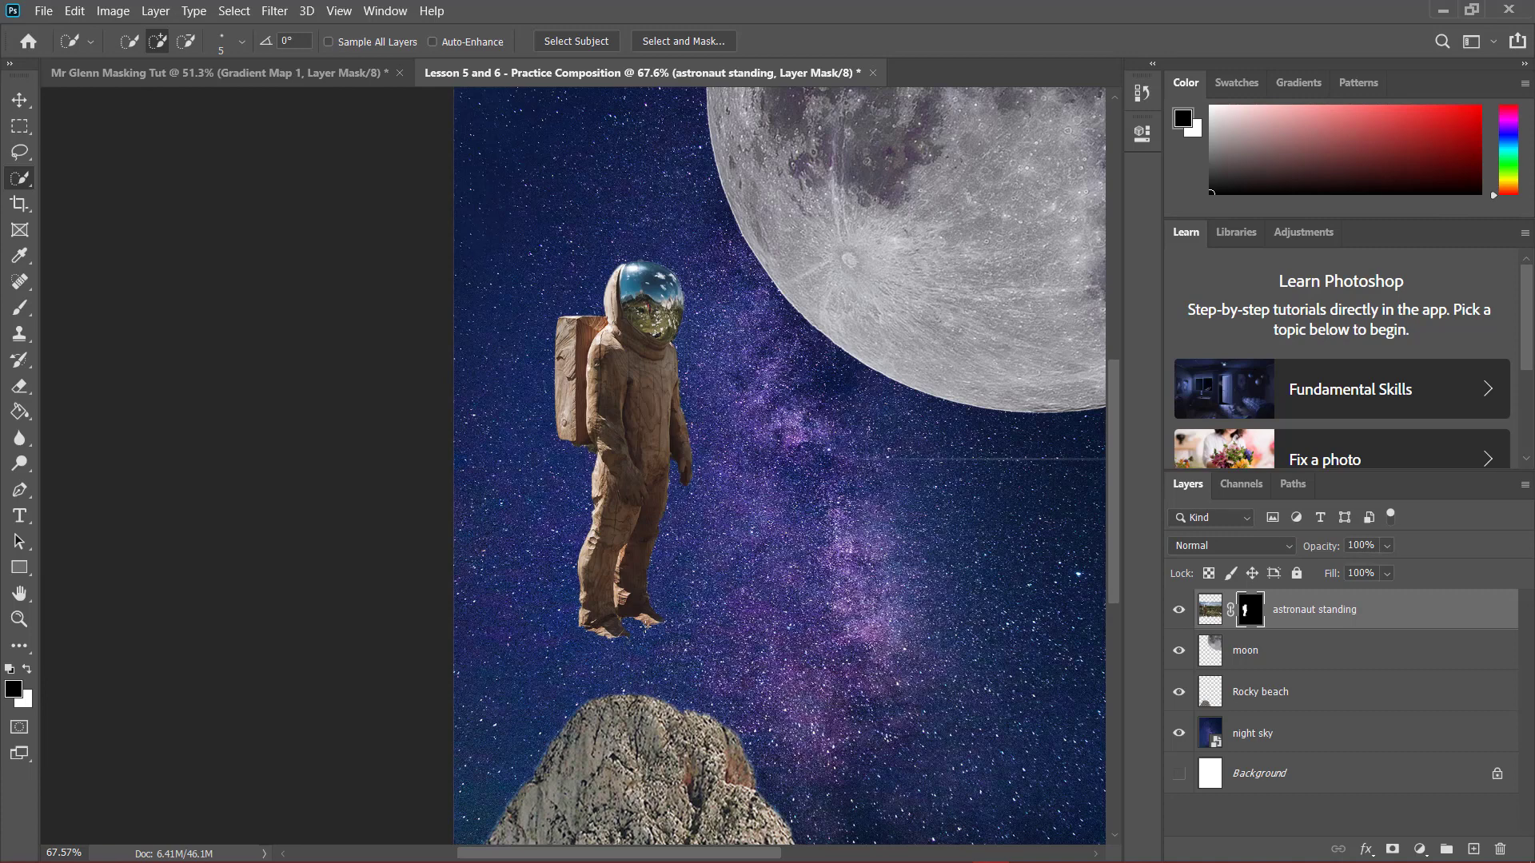
pyautogui.press('x')
pyautogui.press('x')
pyautogui.click(20, 308)
pyautogui.rightClick(20, 308)
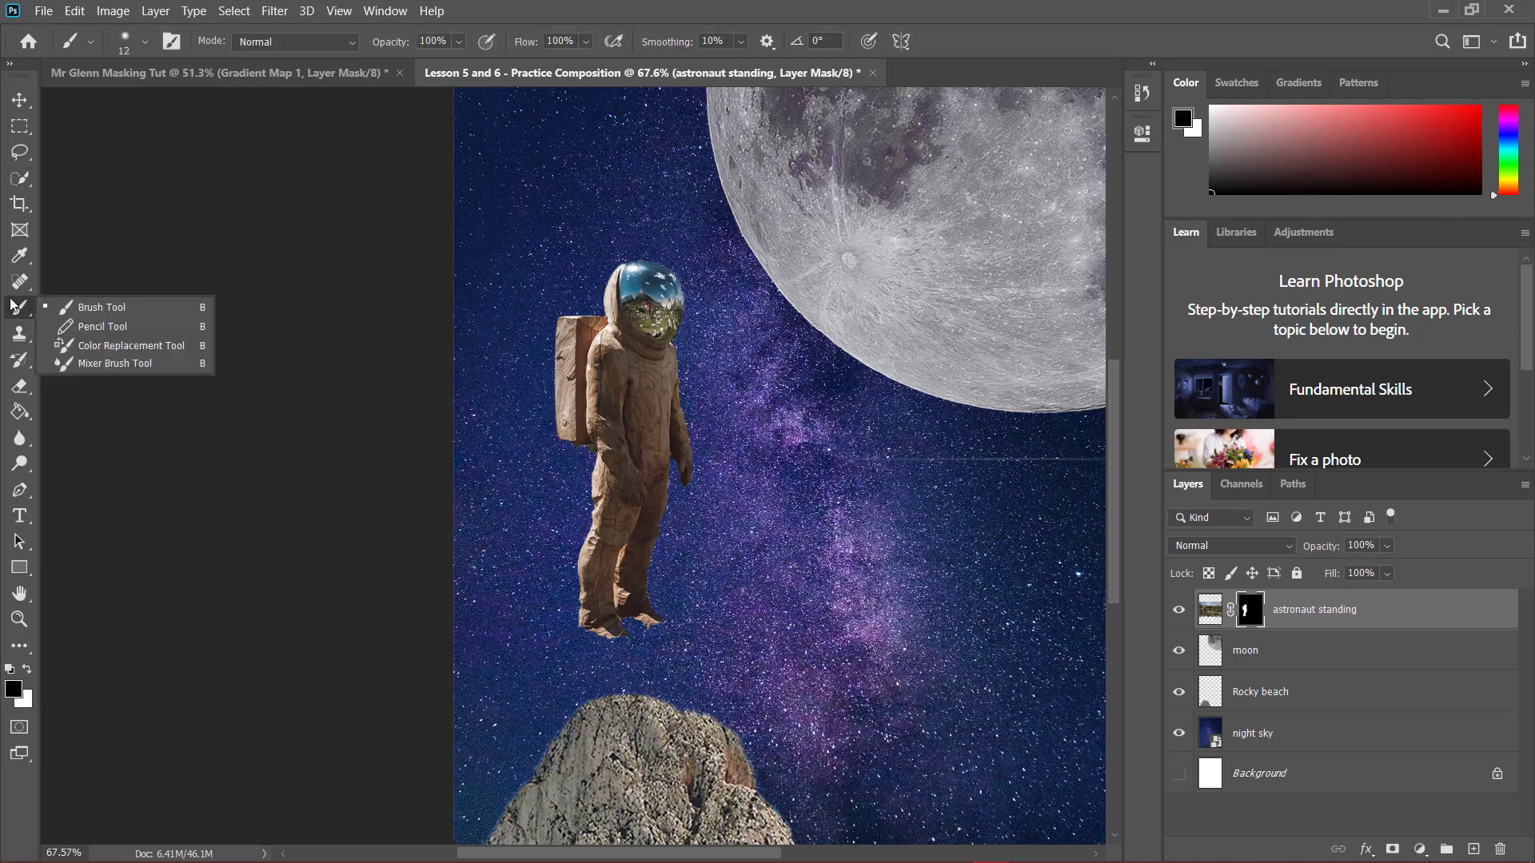
pyautogui.click(99, 306)
pyautogui.scroll(4, 685, 571)
pyautogui.scroll(-3, 684, 571)
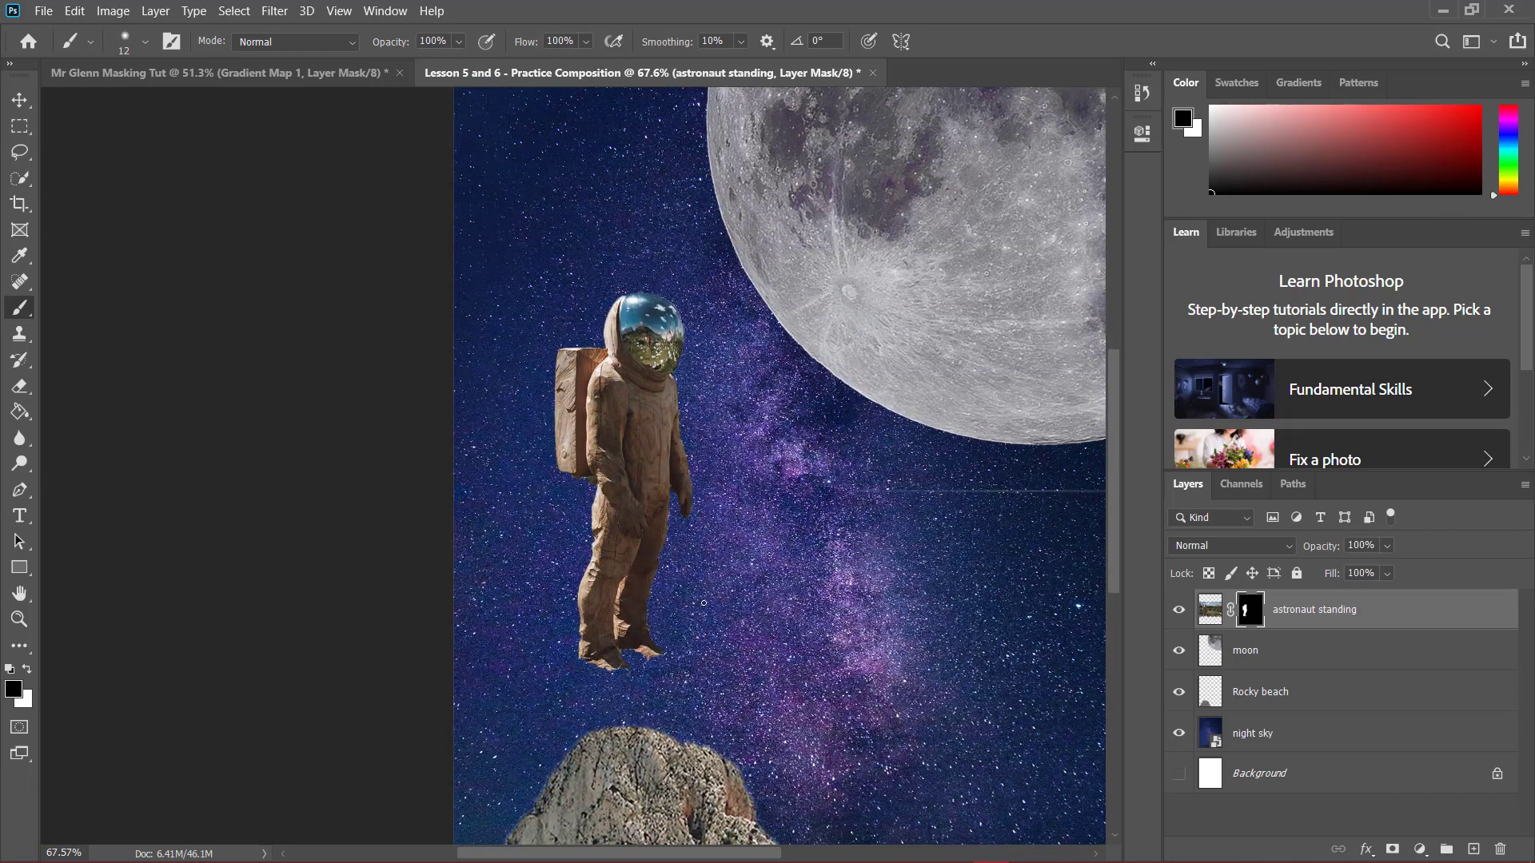
pyautogui.scroll(3, 703, 603)
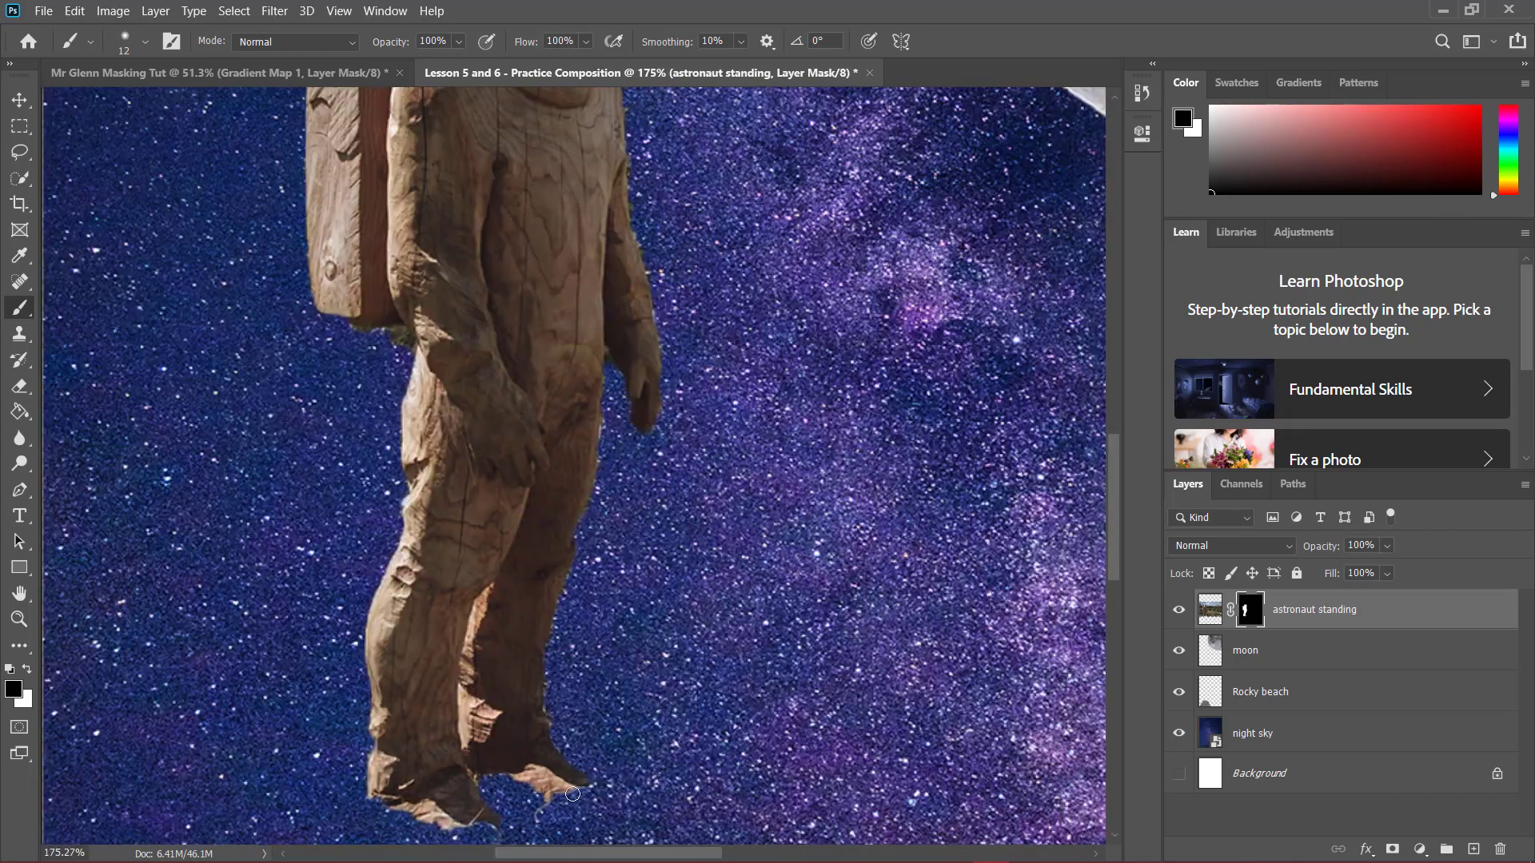
pyautogui.moveTo(559, 804)
pyautogui.mouseDown()
pyautogui.moveTo(511, 798)
pyautogui.moveTo(498, 831)
pyautogui.moveTo(525, 824)
pyautogui.moveTo(450, 839)
pyautogui.moveTo(359, 818)
pyautogui.moveTo(360, 643)
pyautogui.moveTo(393, 518)
pyautogui.mouseUp()
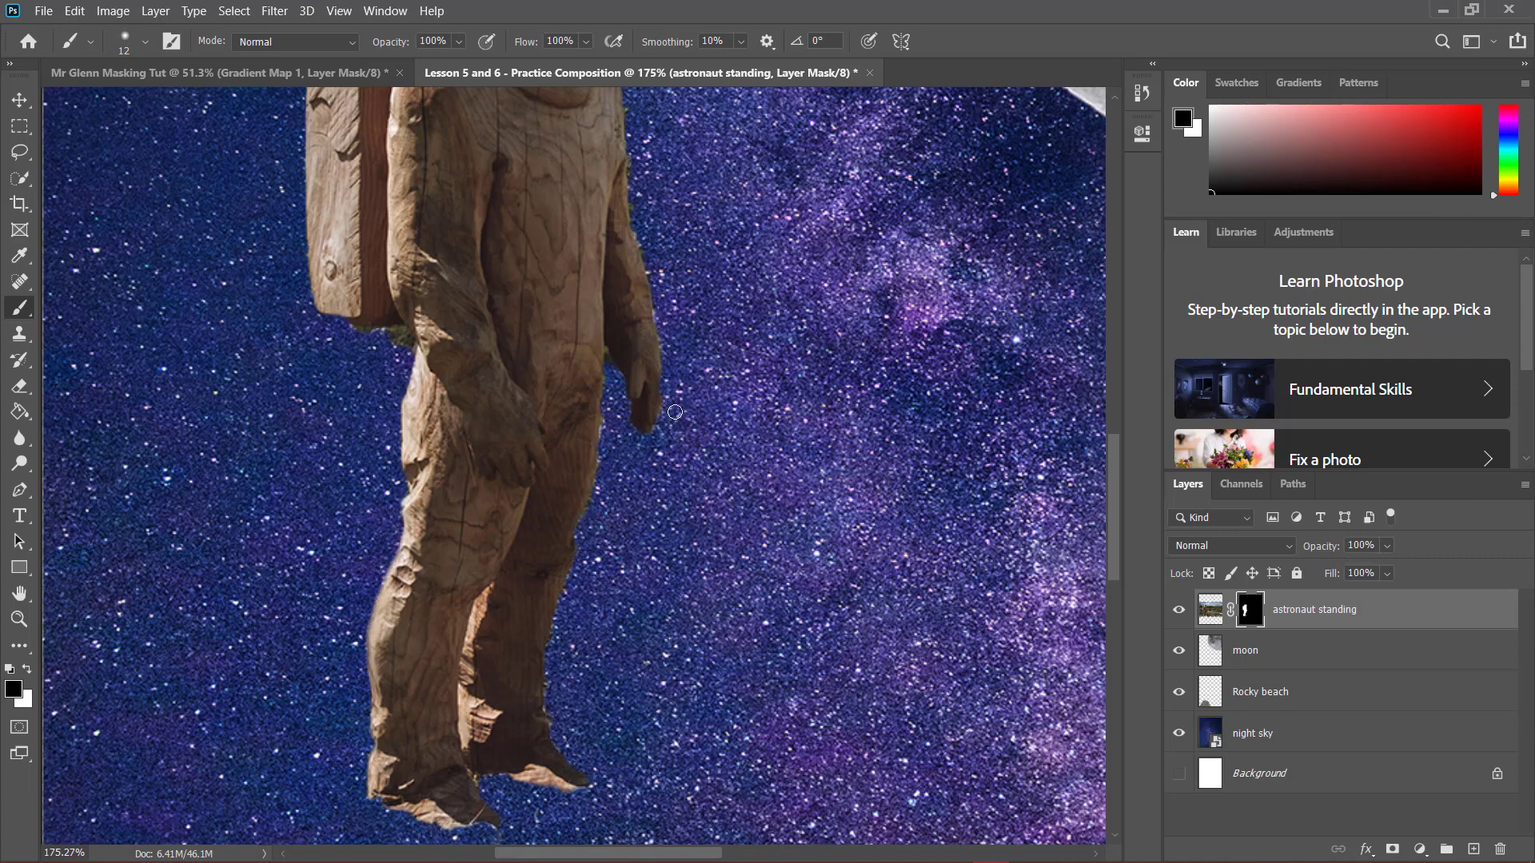
# - Clean up the layer mask's edge around the astronaut's helmet with the black brush
pyautogui.scroll(2, 661, 301)
pyautogui.scroll(5, 661, 301)
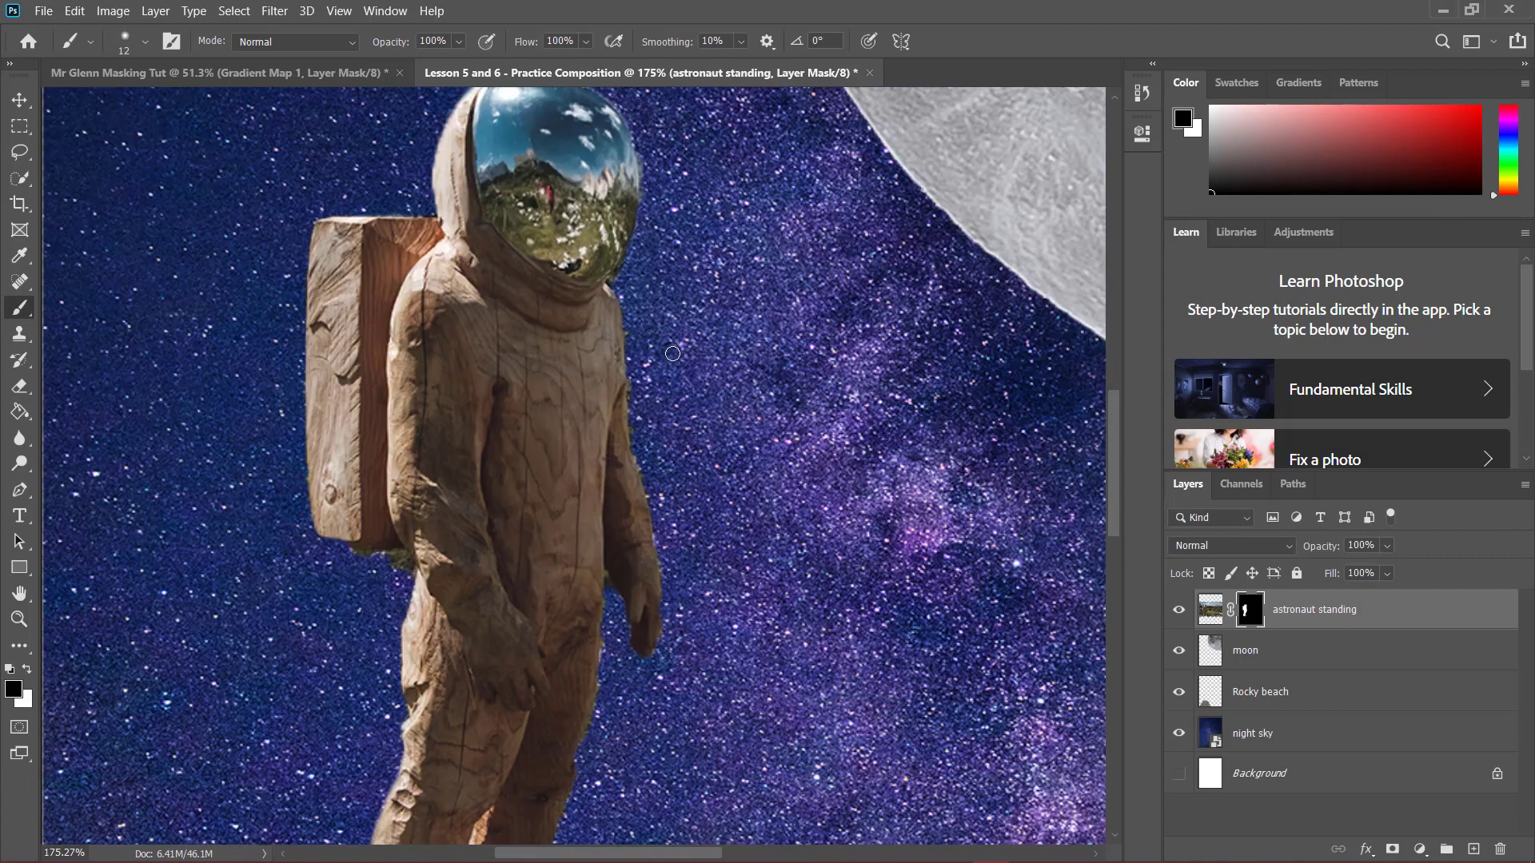
pyautogui.scroll(1, 663, 356)
pyautogui.scroll(15, 664, 356)
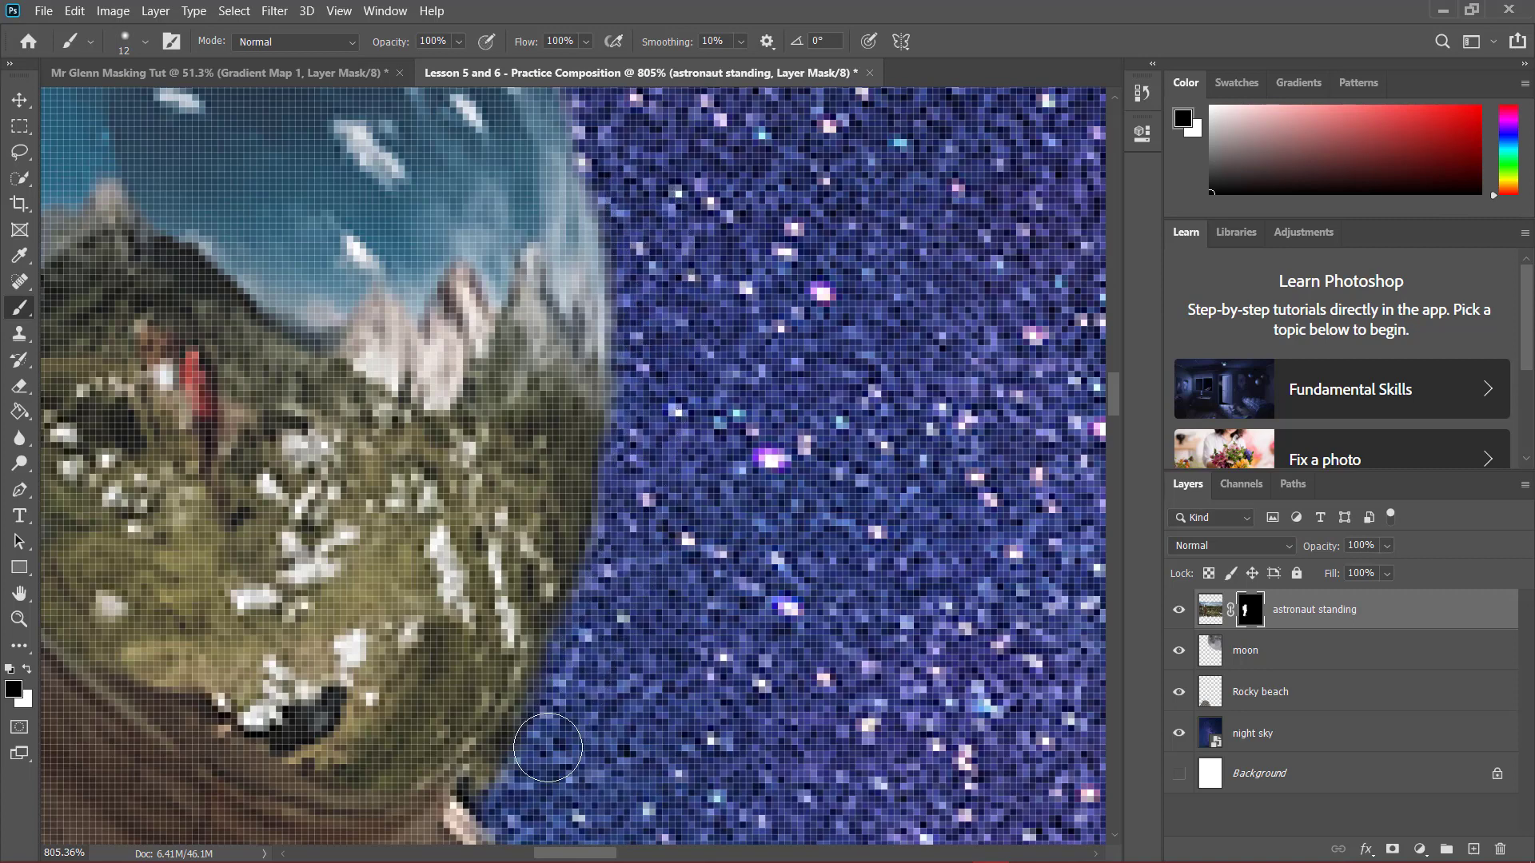
pyautogui.scroll(5, 624, 591)
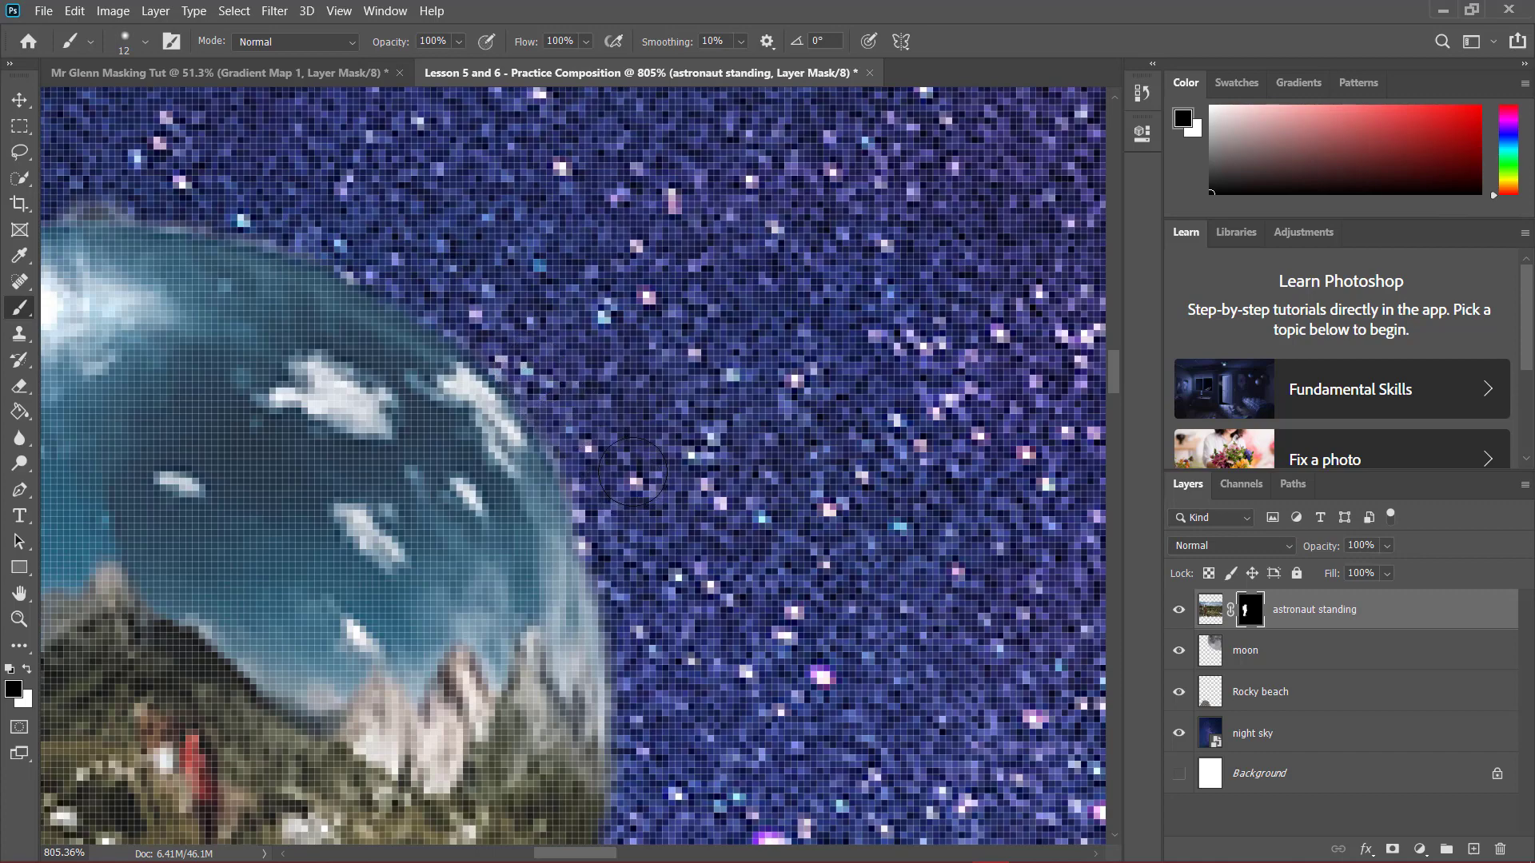
pyautogui.scroll(-4, 617, 471)
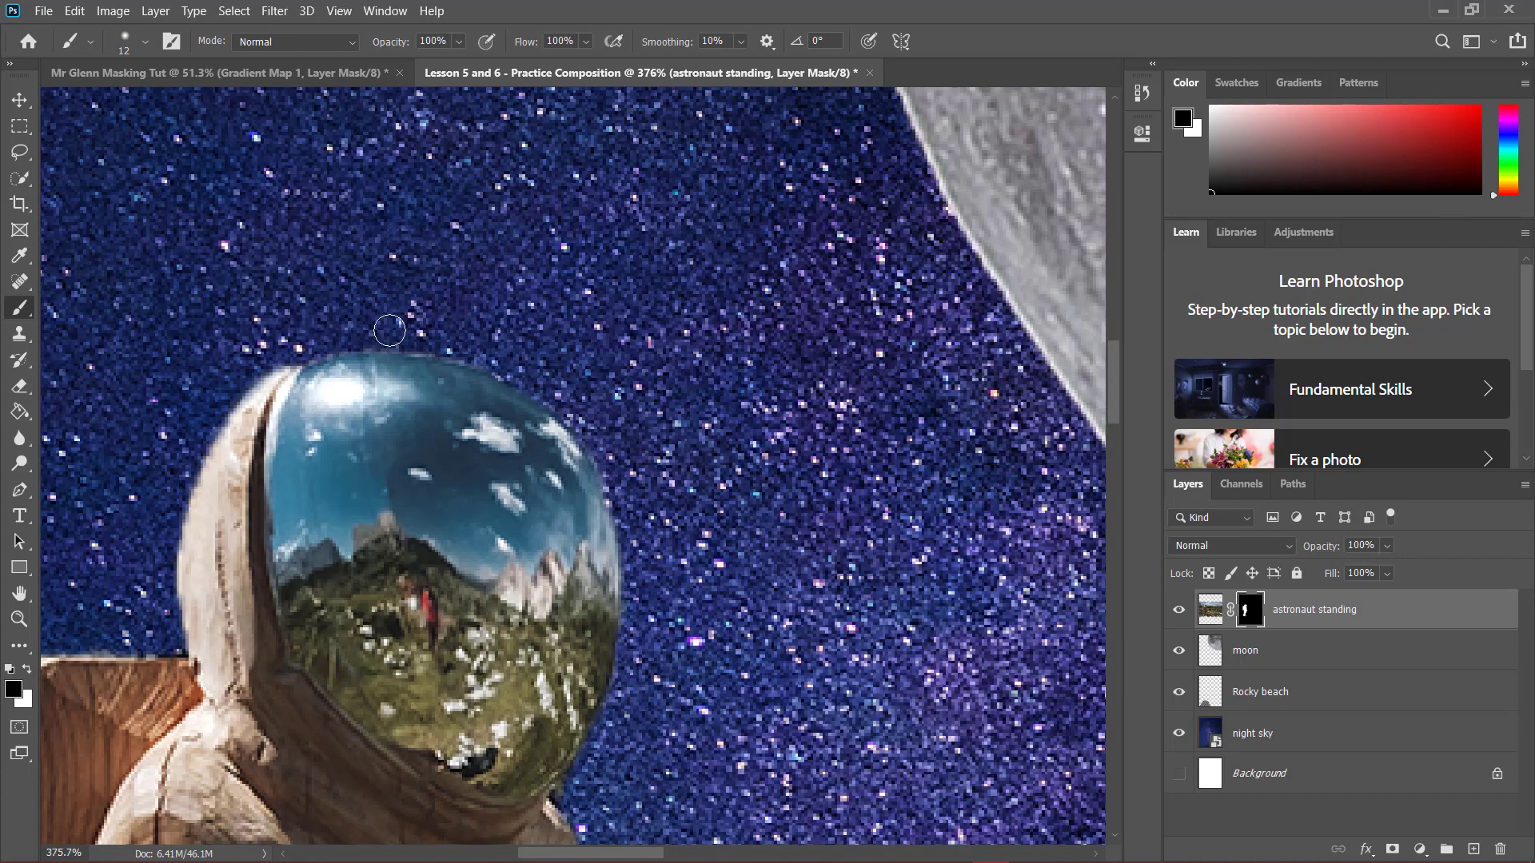
pyautogui.scroll(-5, 300, 344)
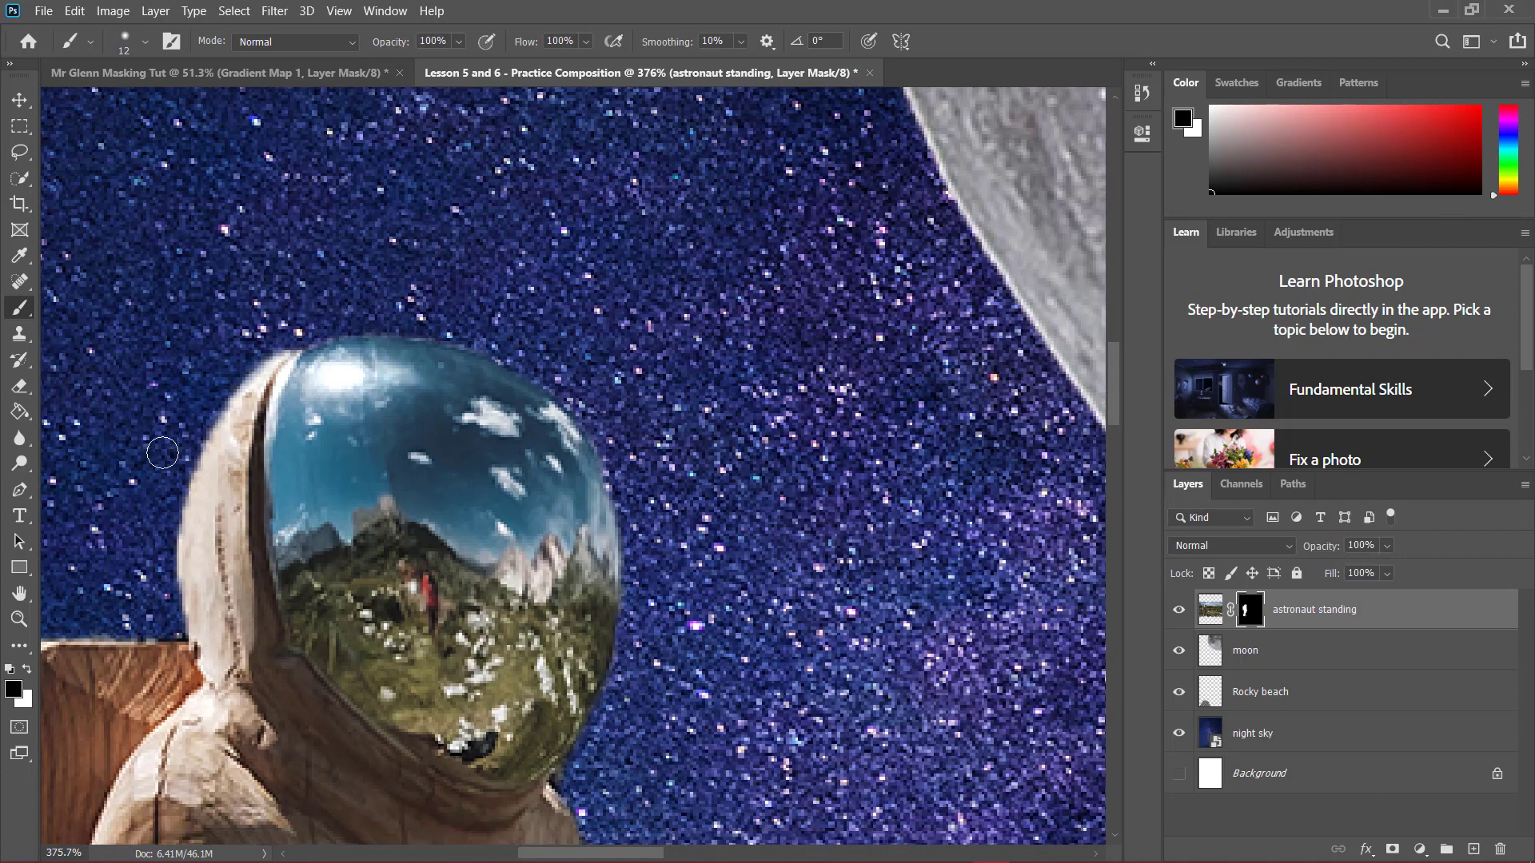
pyautogui.scroll(-7, 176, 524)
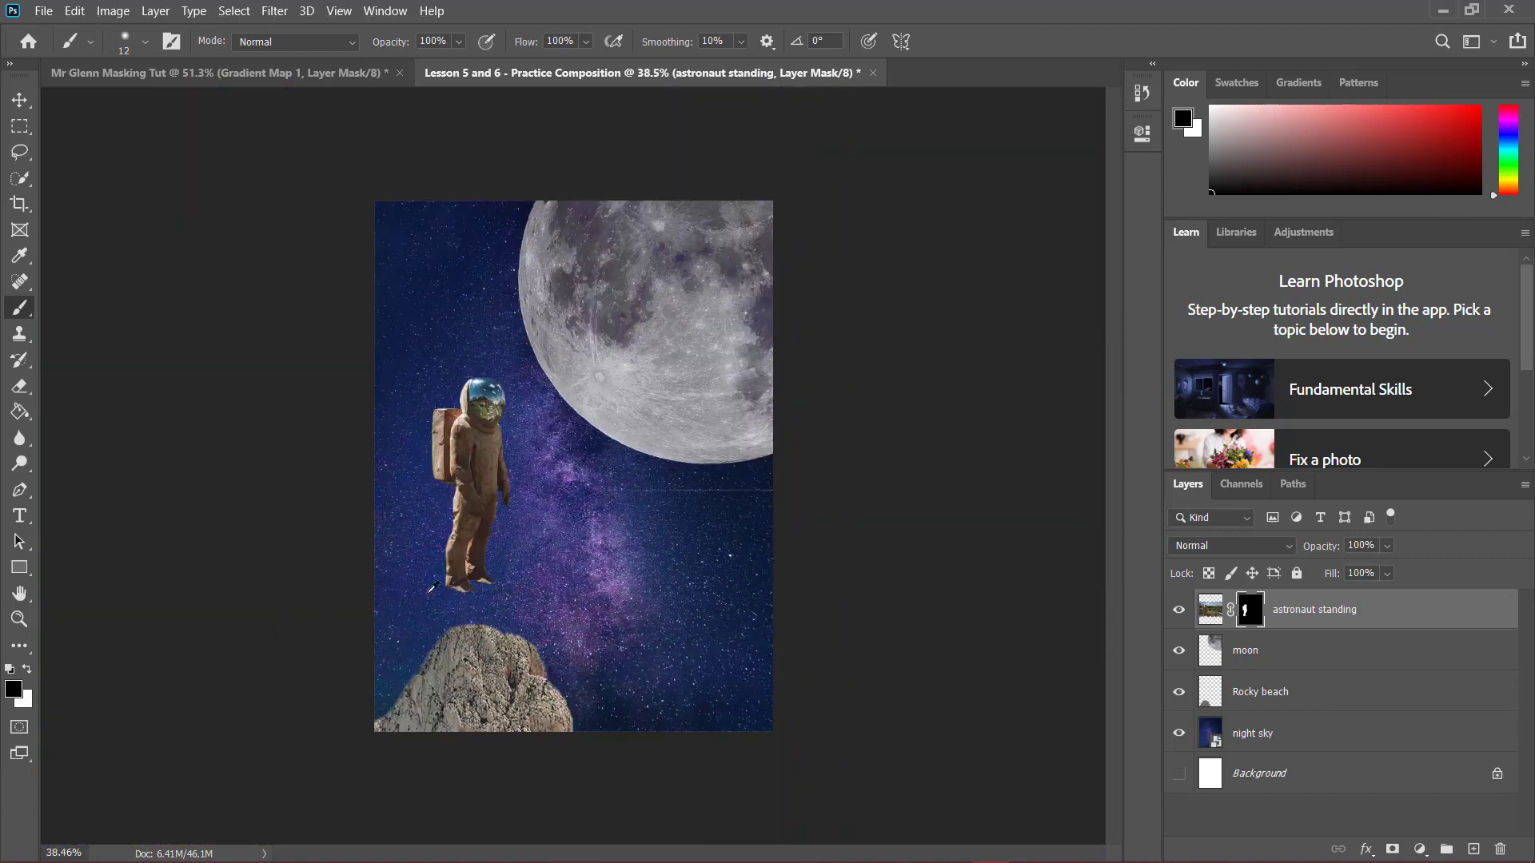
# - Move the cut-out astronaut straight down so the feet stand on top of the rock
pyautogui.scroll(3, 432, 587)
pyautogui.press('v')
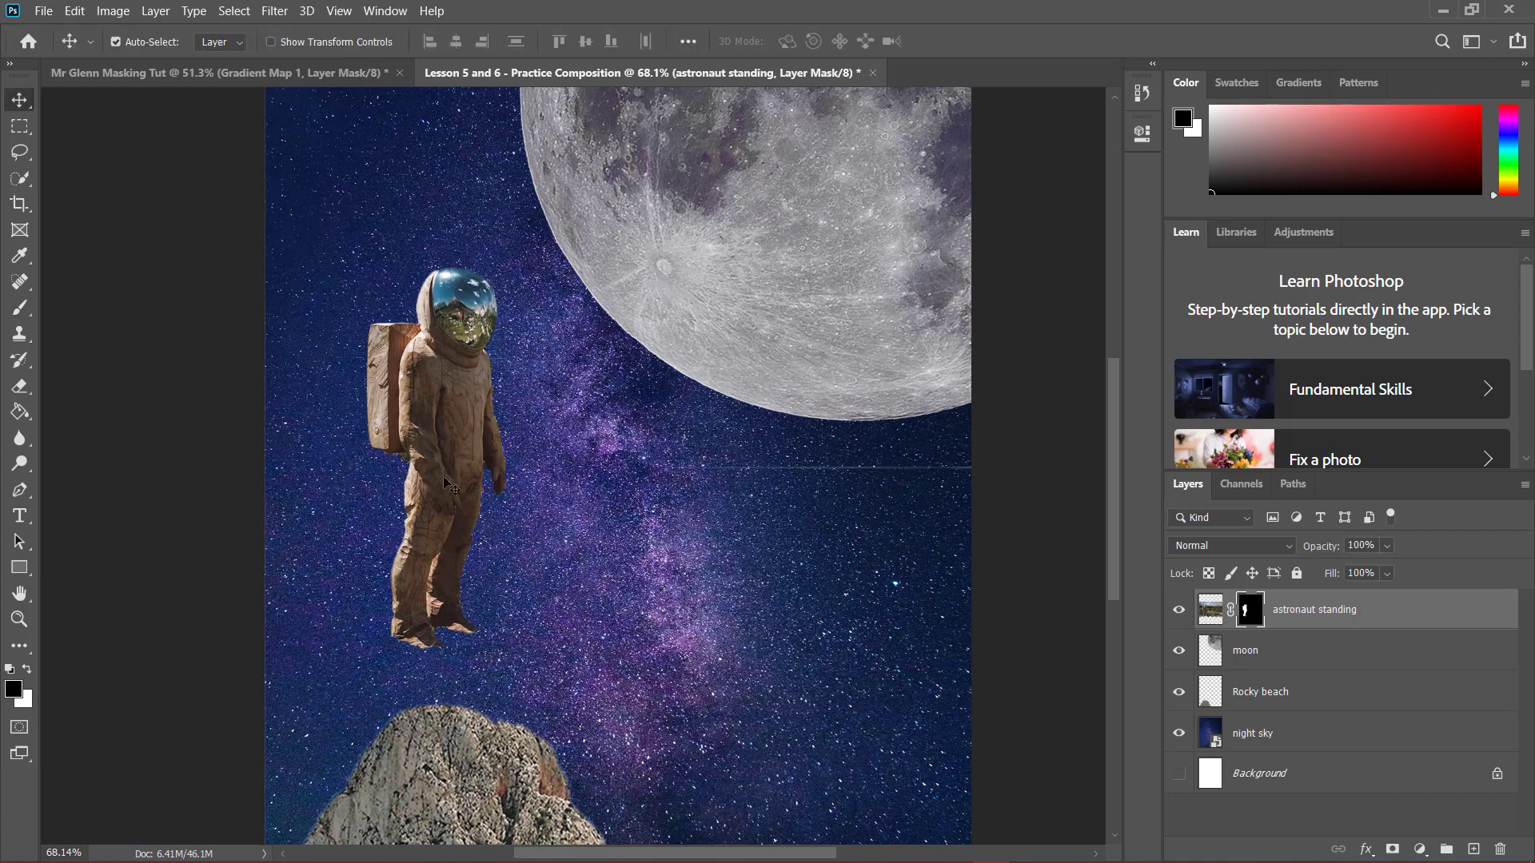
pyautogui.moveTo(464, 436); pyautogui.dragTo(460, 511)
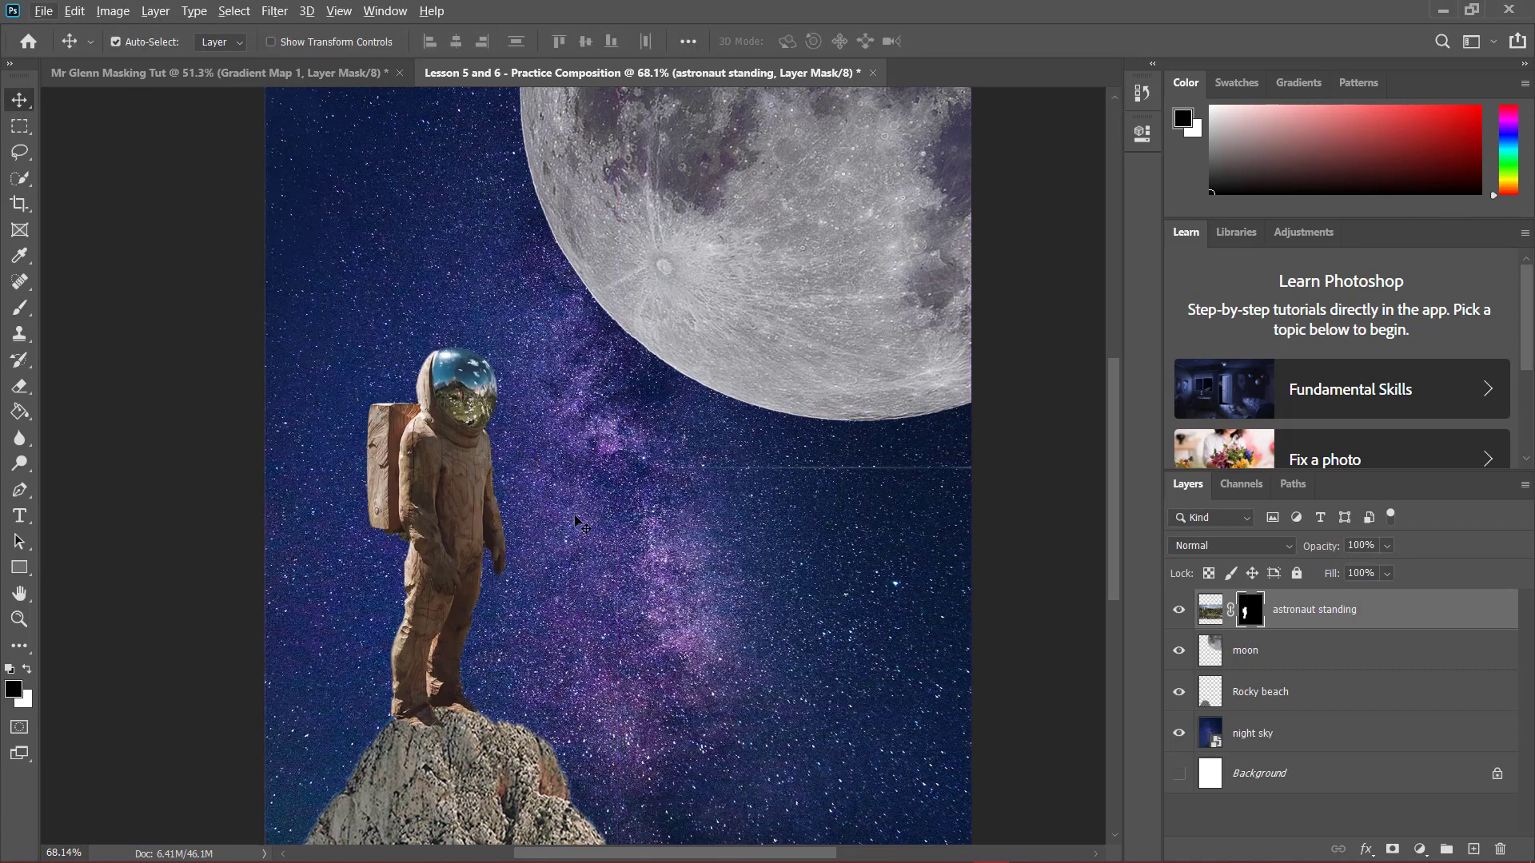
pyautogui.scroll(-3, 576, 521)
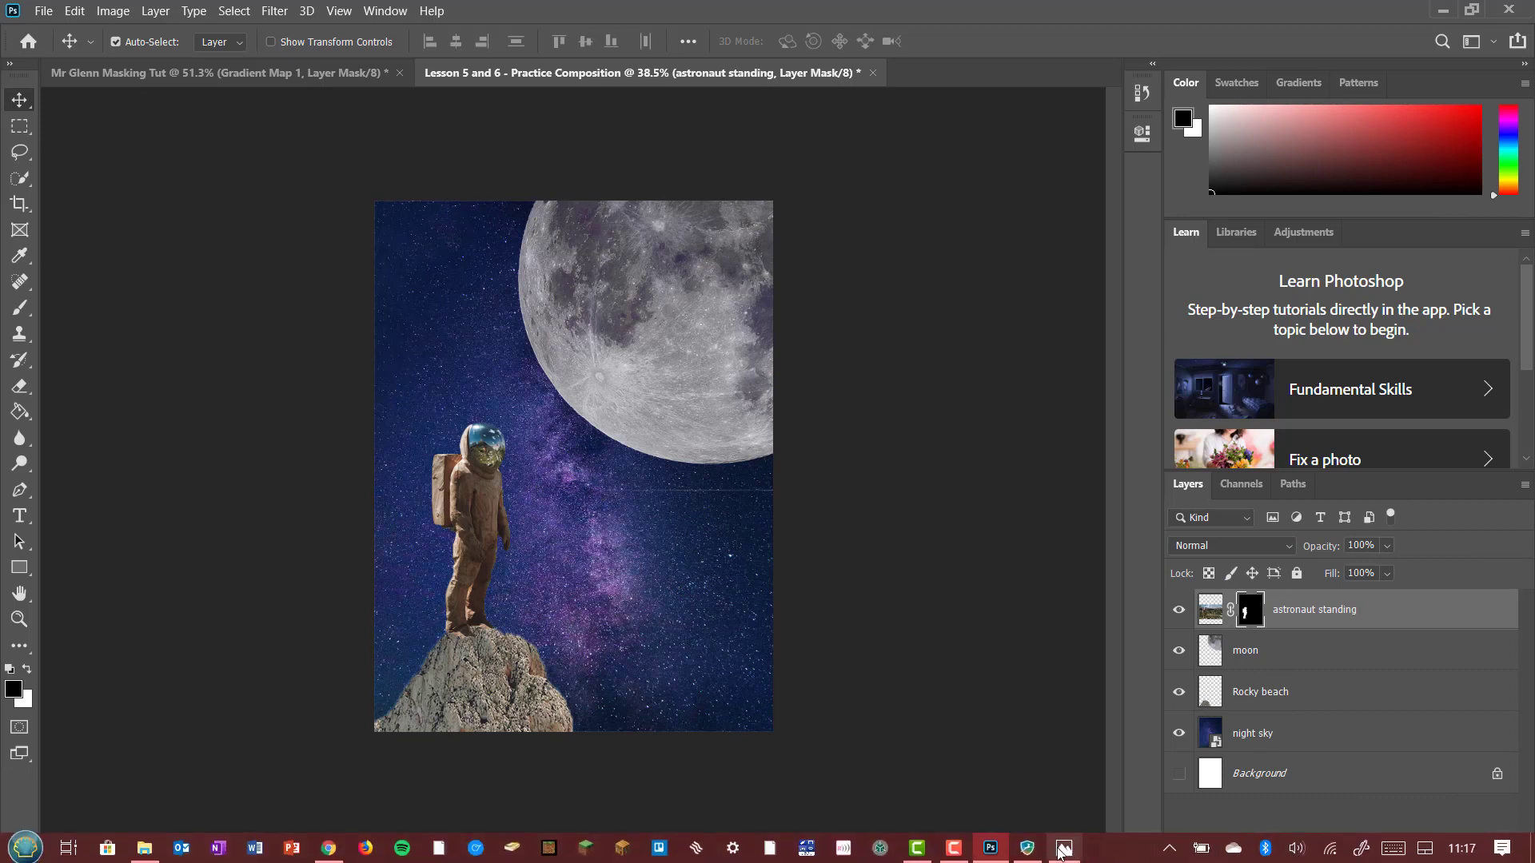
pyautogui.click(956, 848)
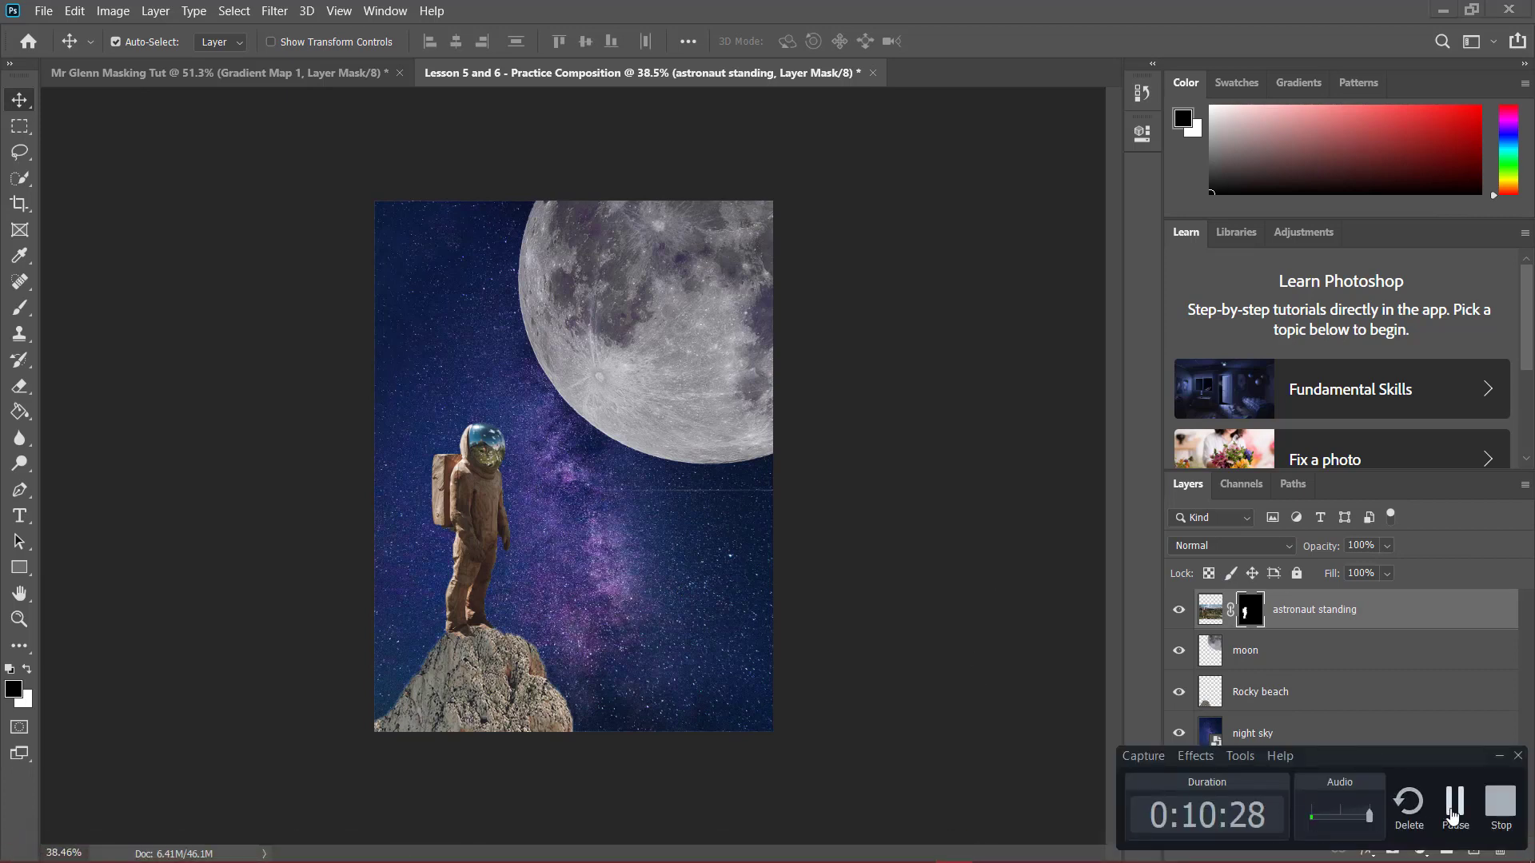
pyautogui.click(1454, 812)
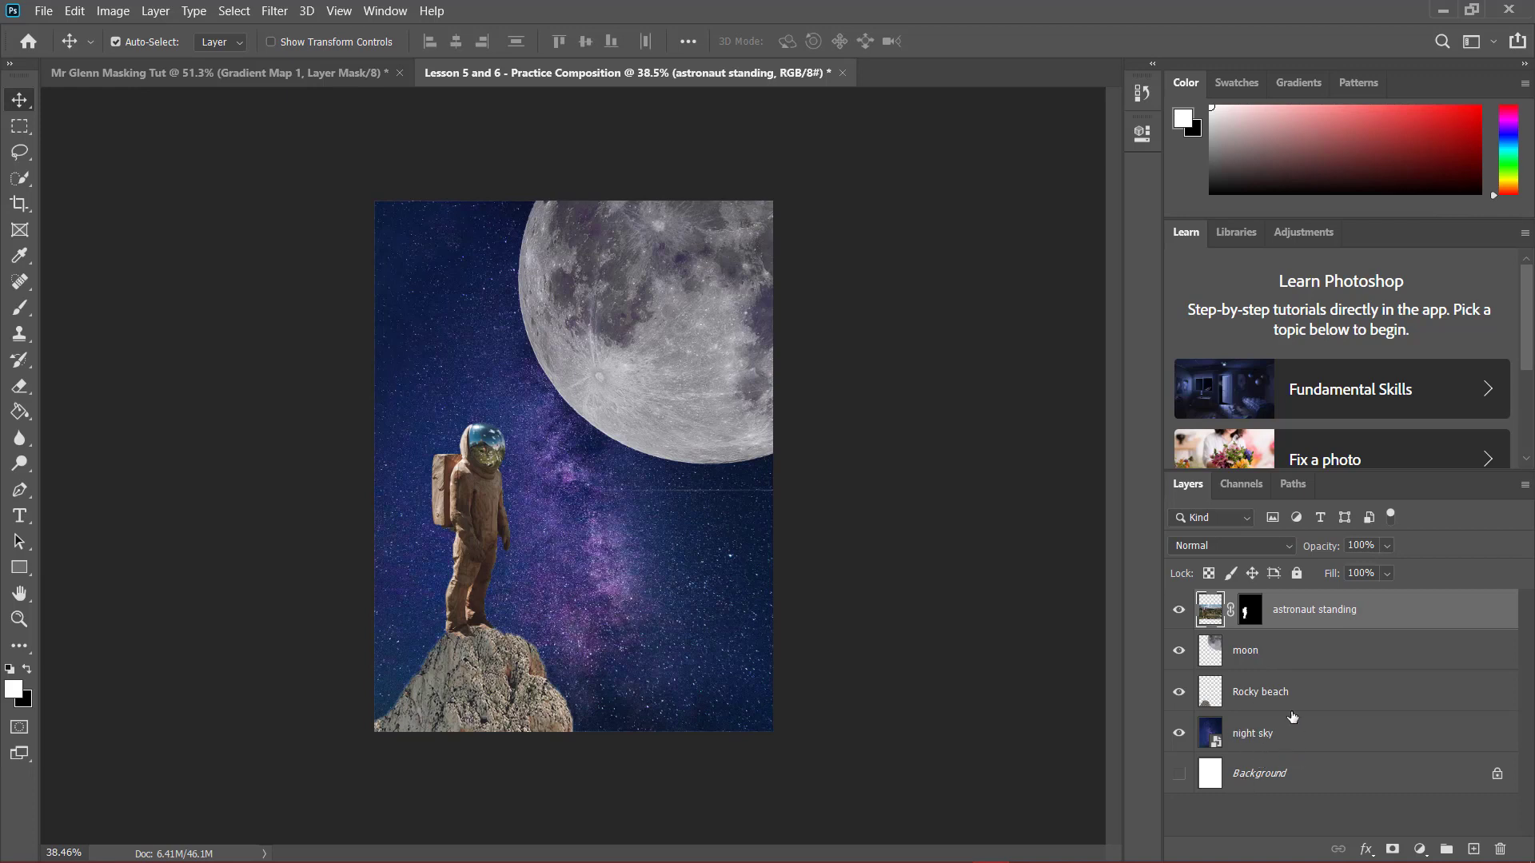
# - Add a Gradient Map adjustment layer above astronaut standing and apply the SG Duotone 20 preset from SG Duotone Gradients
pyautogui.click(1419, 851)
pyautogui.click(1420, 831)
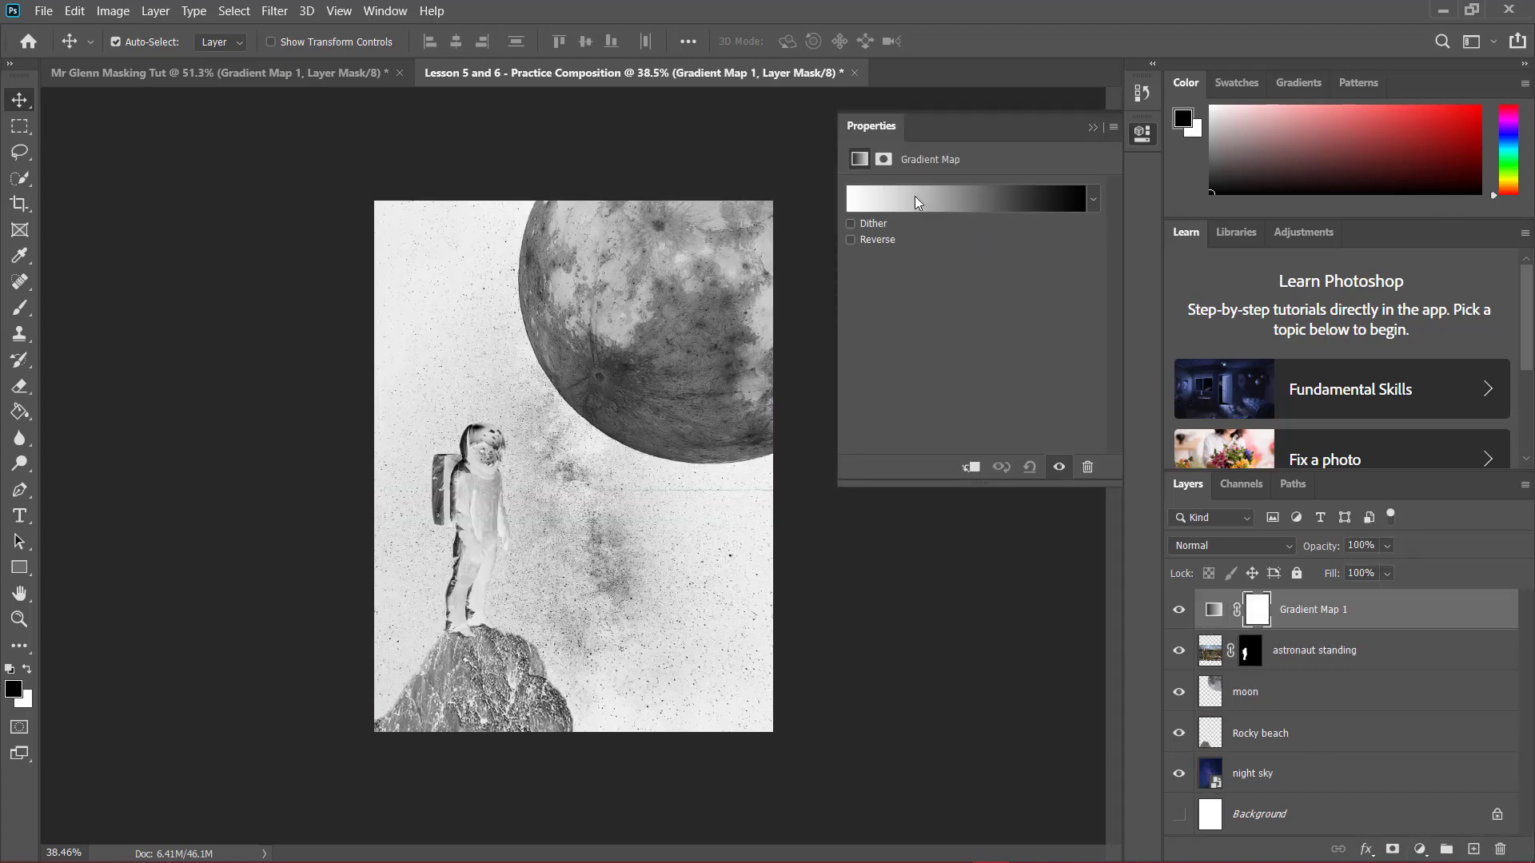
pyautogui.click(946, 200)
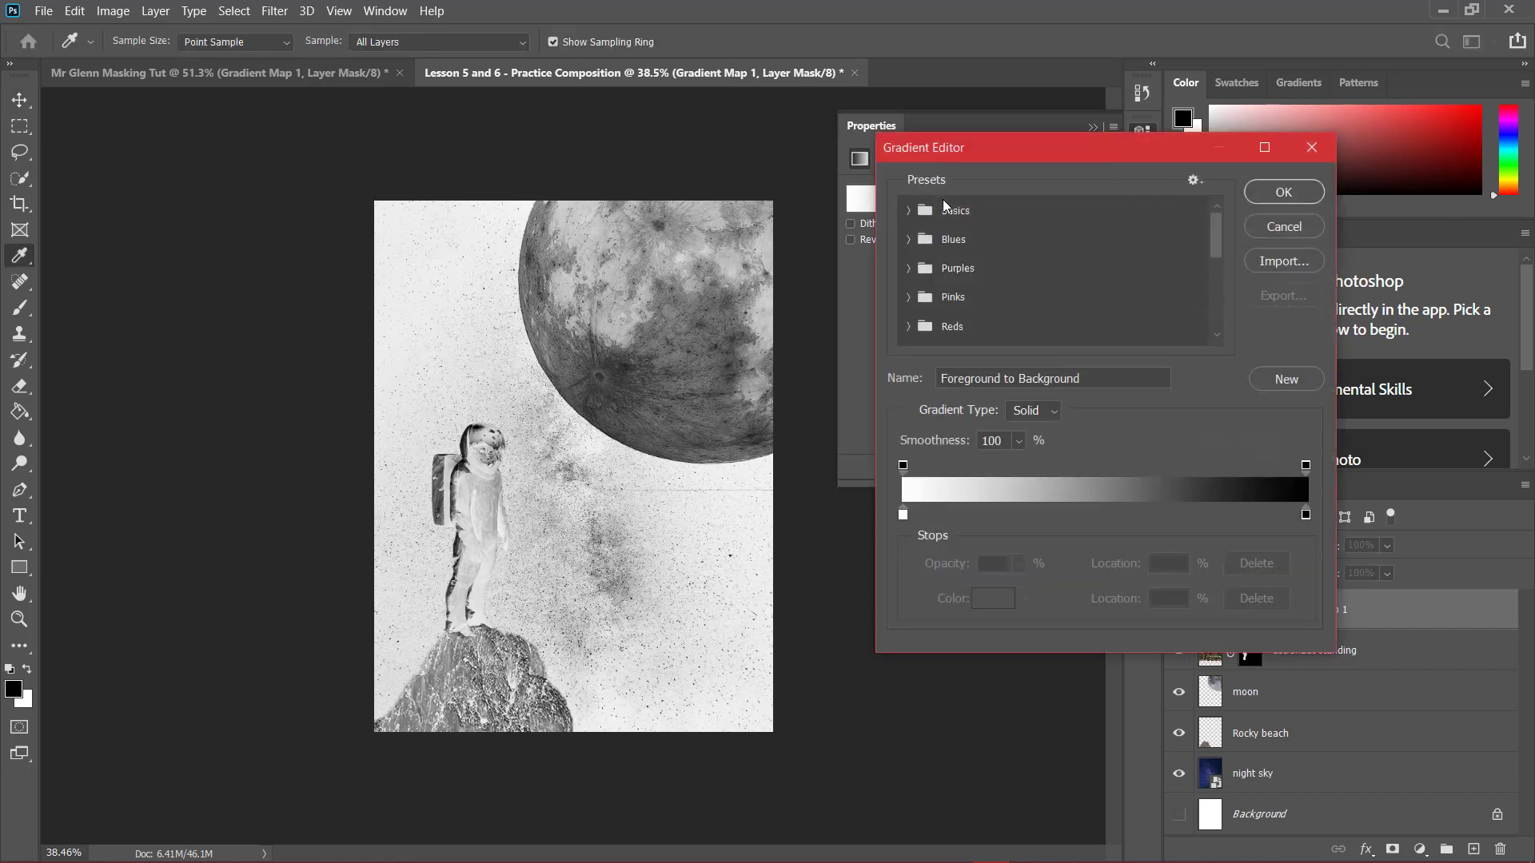
pyautogui.scroll(-5, 974, 324)
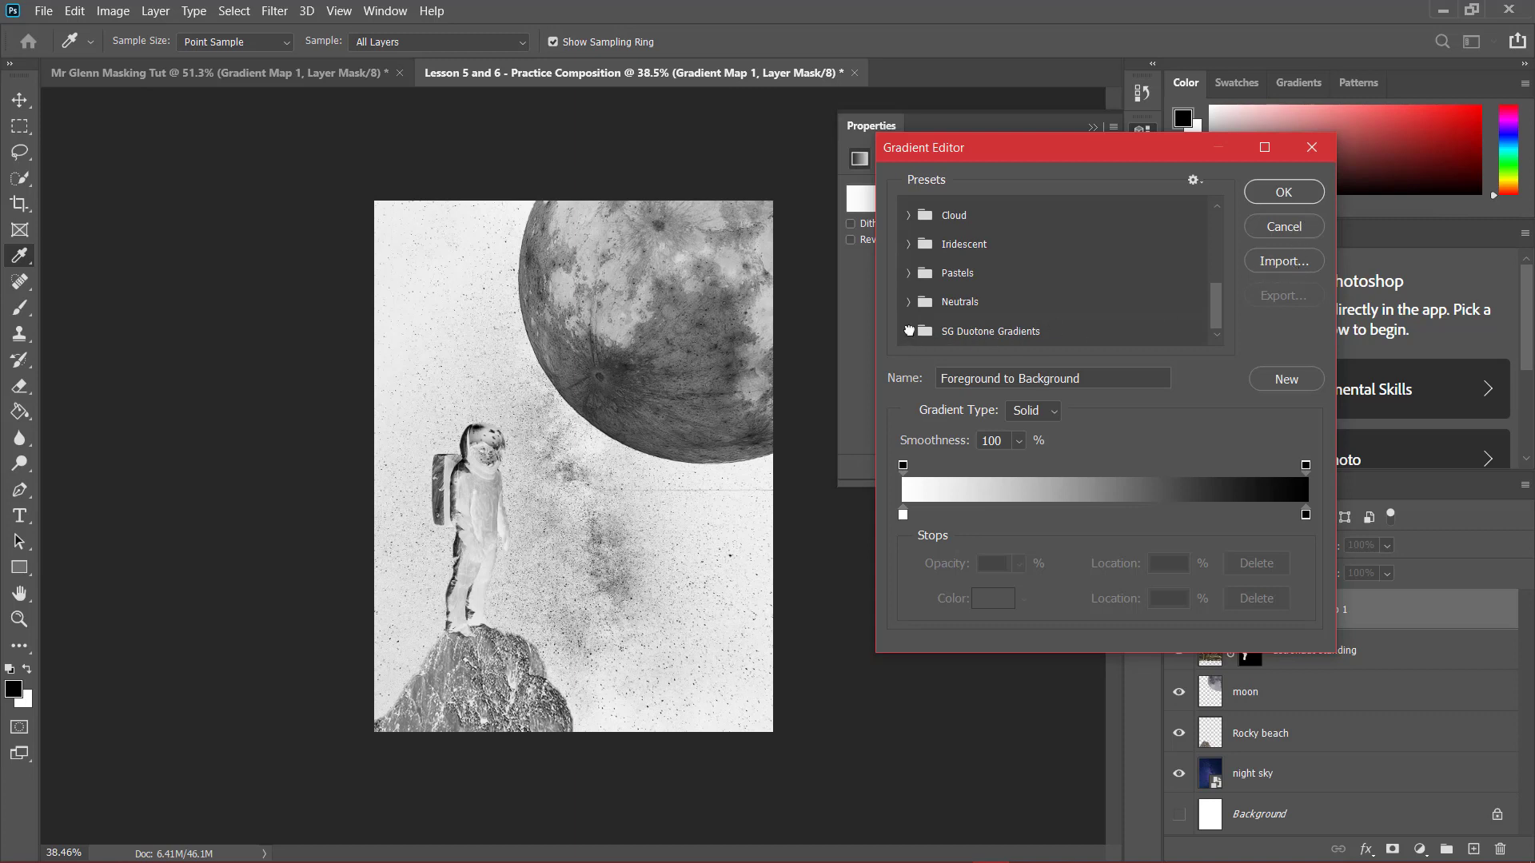
pyautogui.click(909, 330)
pyautogui.scroll(-4, 939, 330)
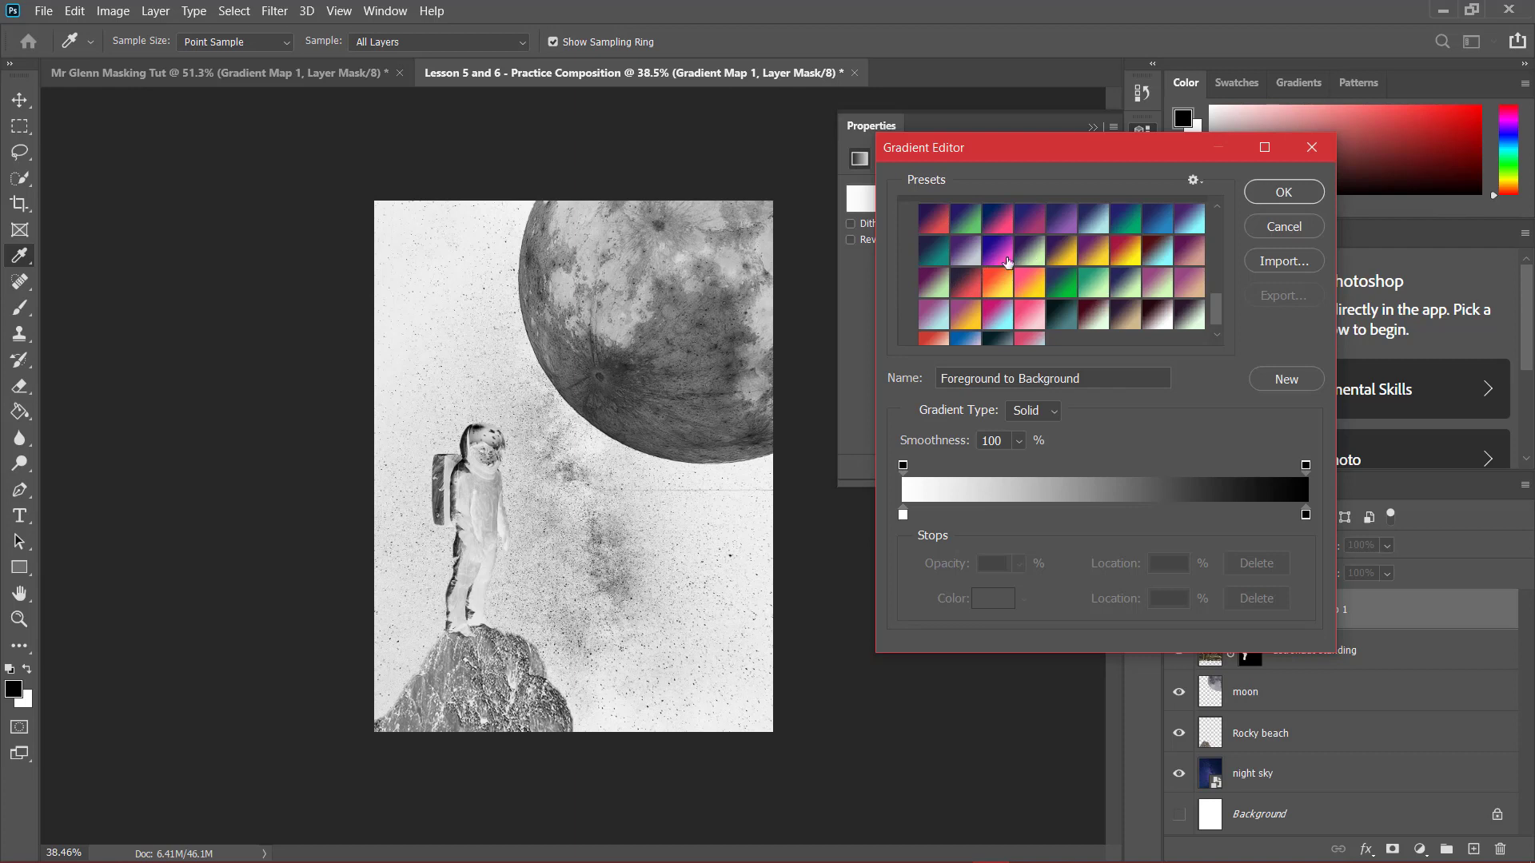
pyautogui.click(967, 286)
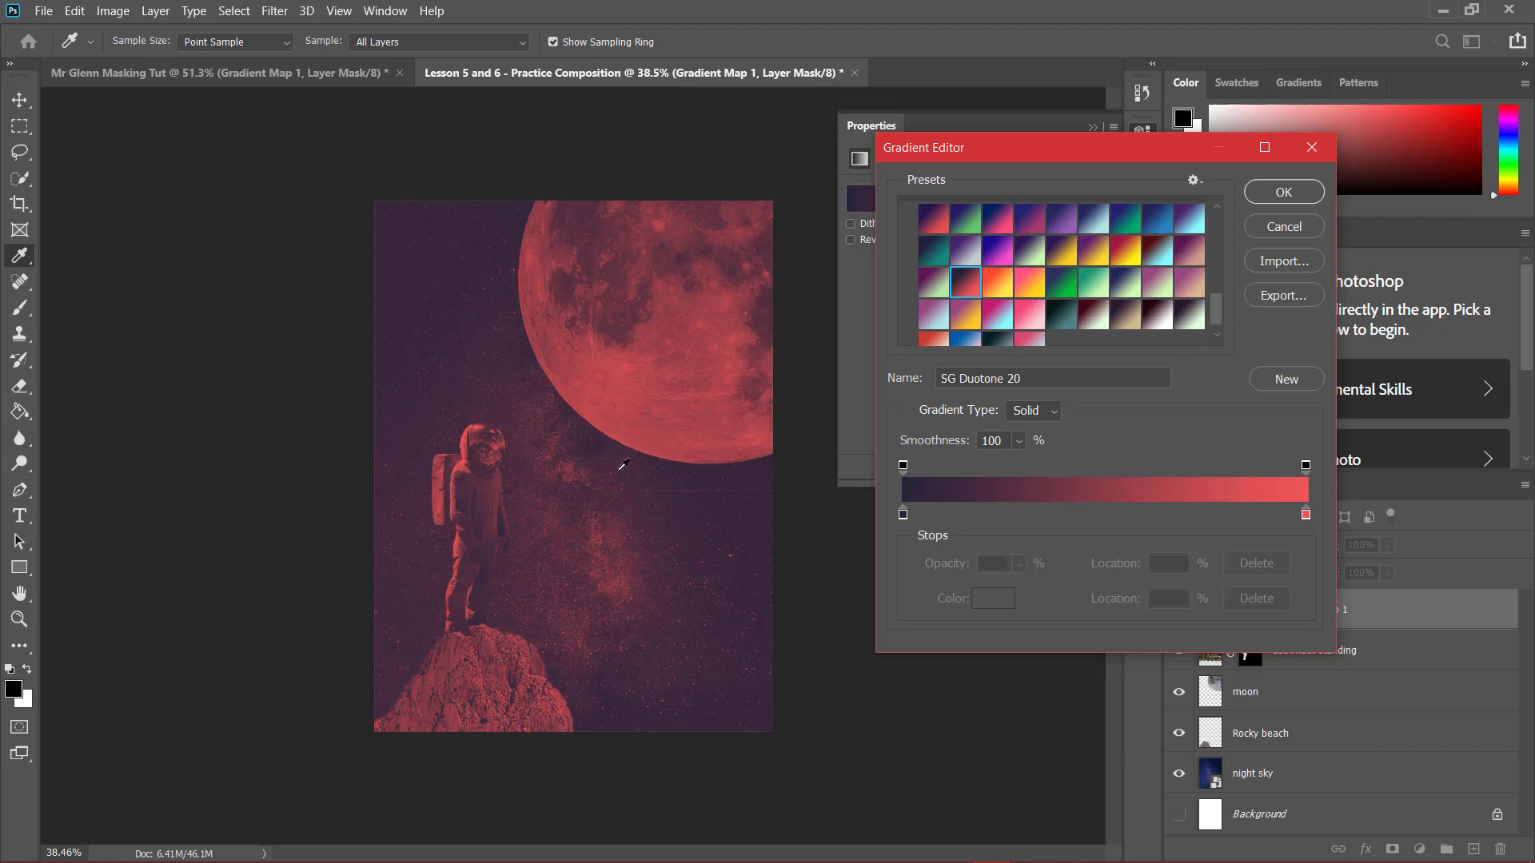
# - Set the gradient's dark stop to 6%, its red stop to 96% and the midpoint between them to 30%, and apply it
pyautogui.moveTo(904, 516); pyautogui.dragTo(930, 516)
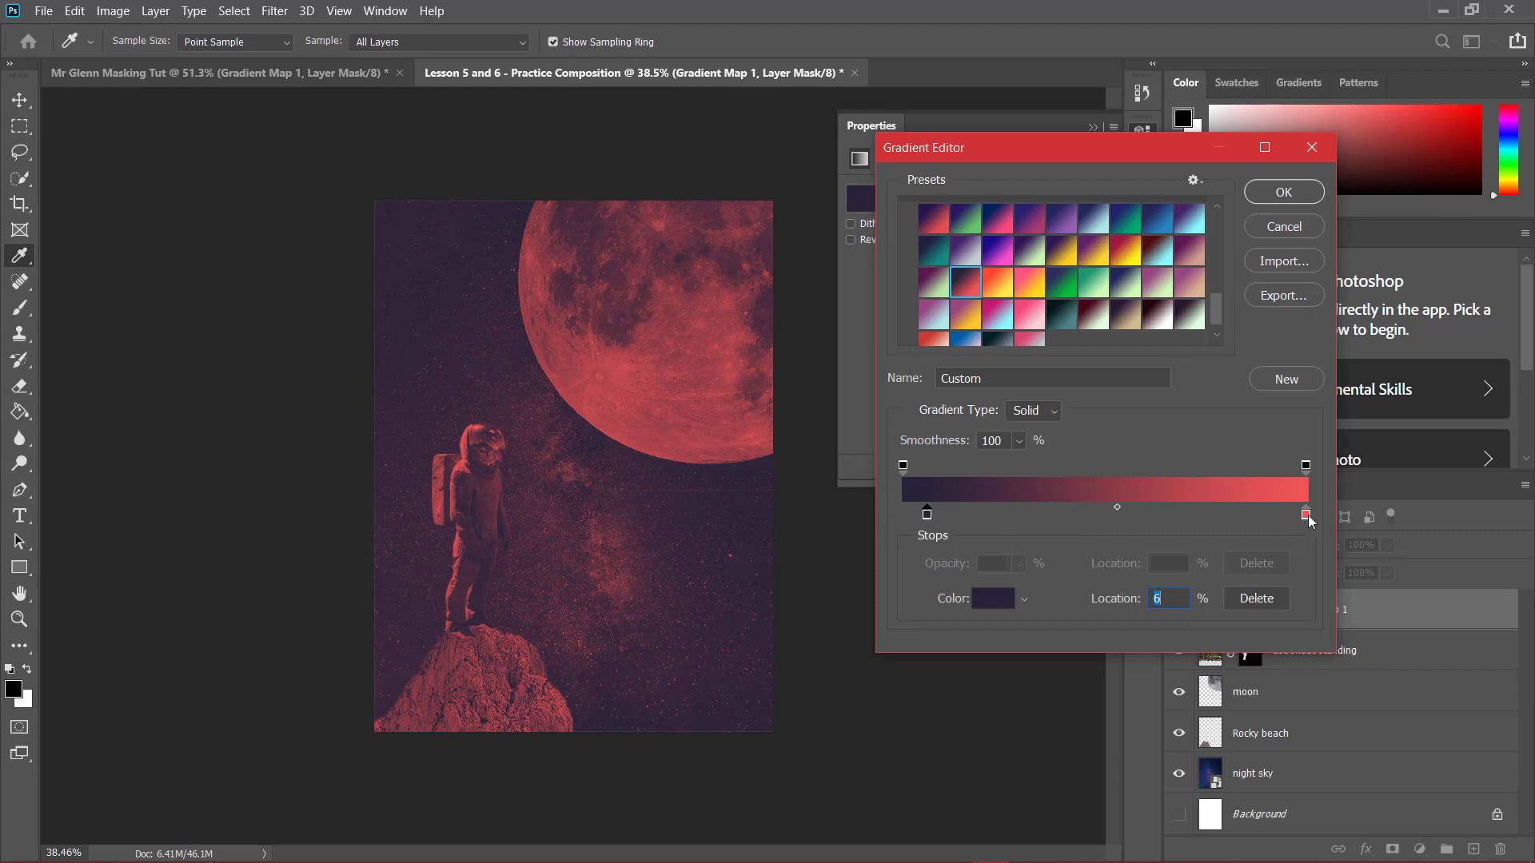
pyautogui.moveTo(1309, 521); pyautogui.dragTo(1294, 519)
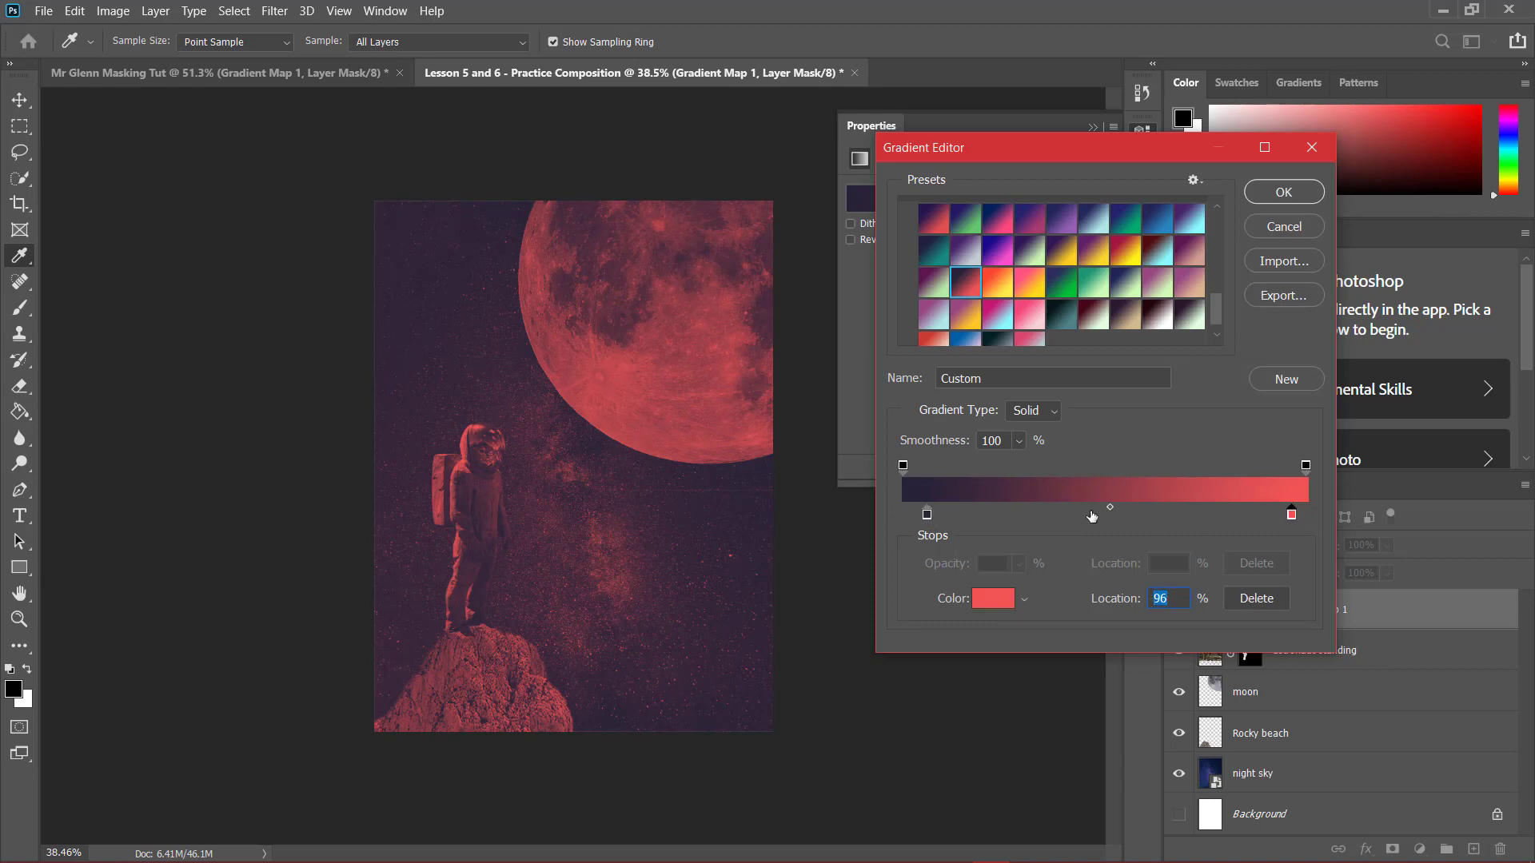
pyautogui.moveTo(1111, 512); pyautogui.dragTo(1072, 510)
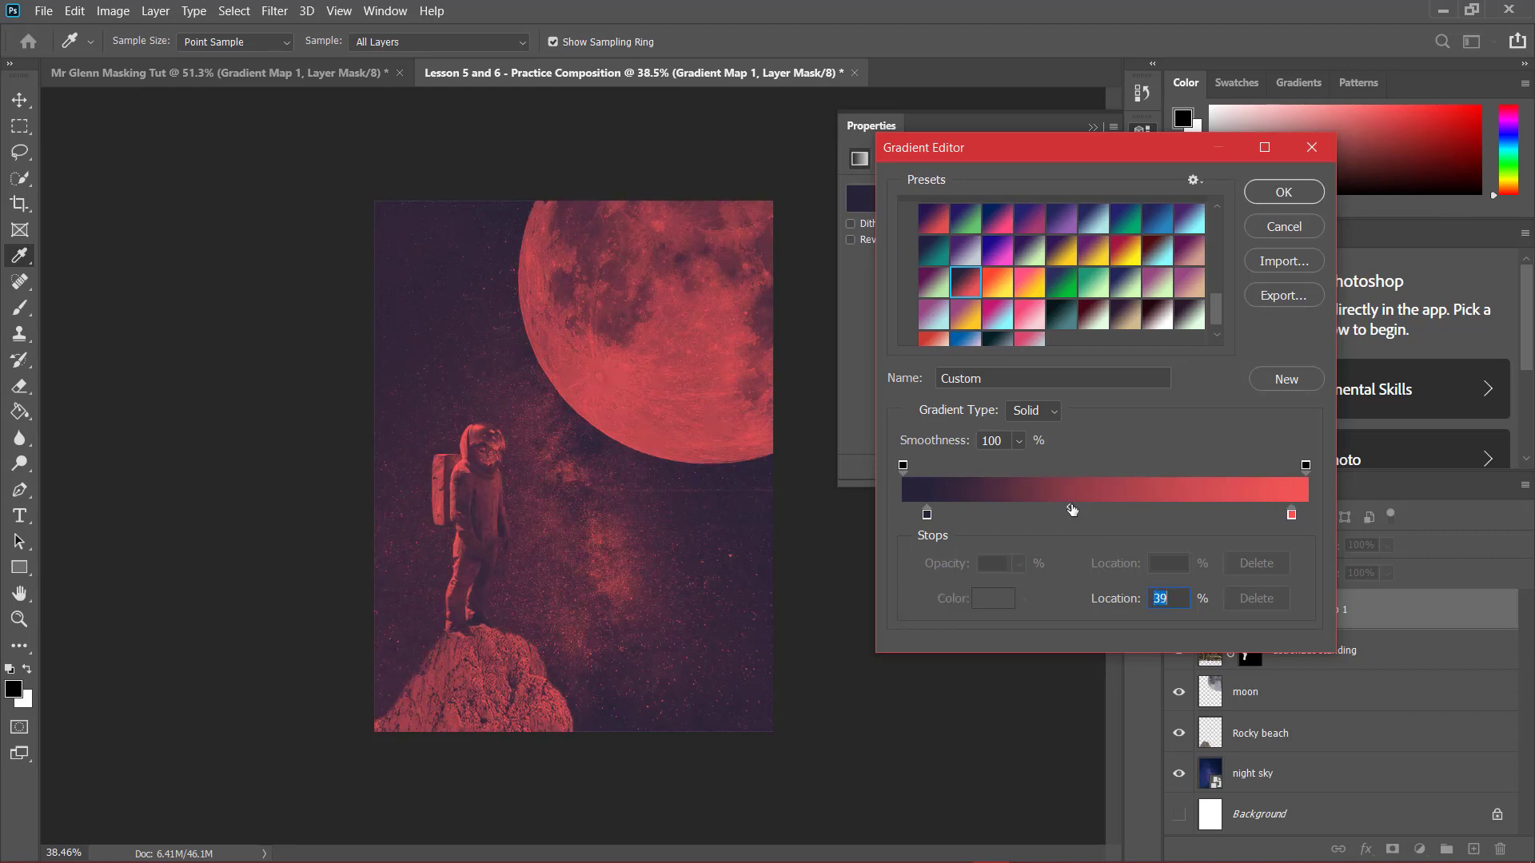
pyautogui.moveTo(1071, 512); pyautogui.dragTo(1038, 512)
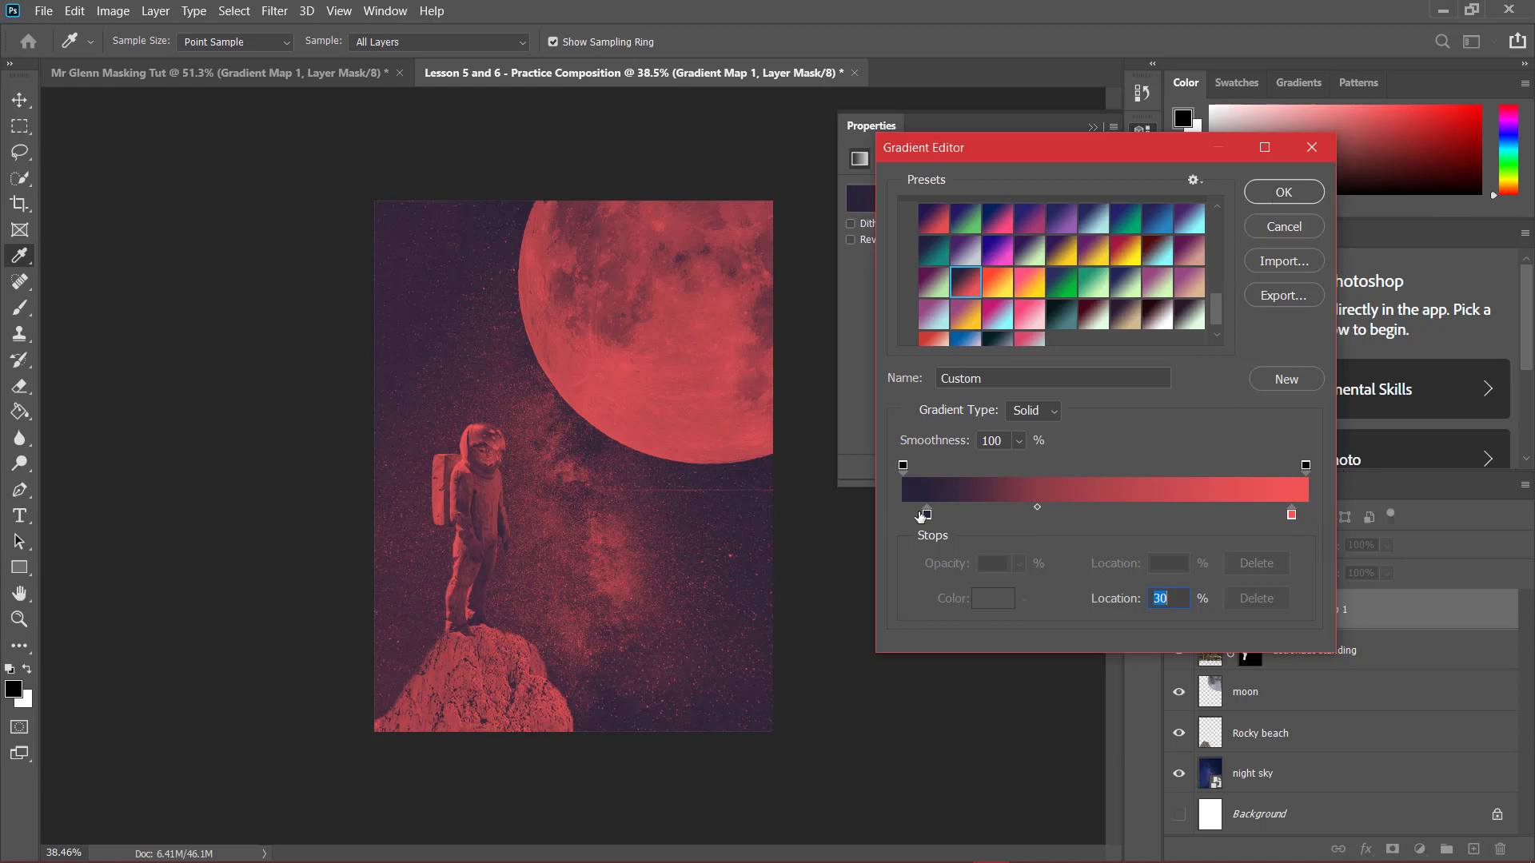
pyautogui.click(1267, 194)
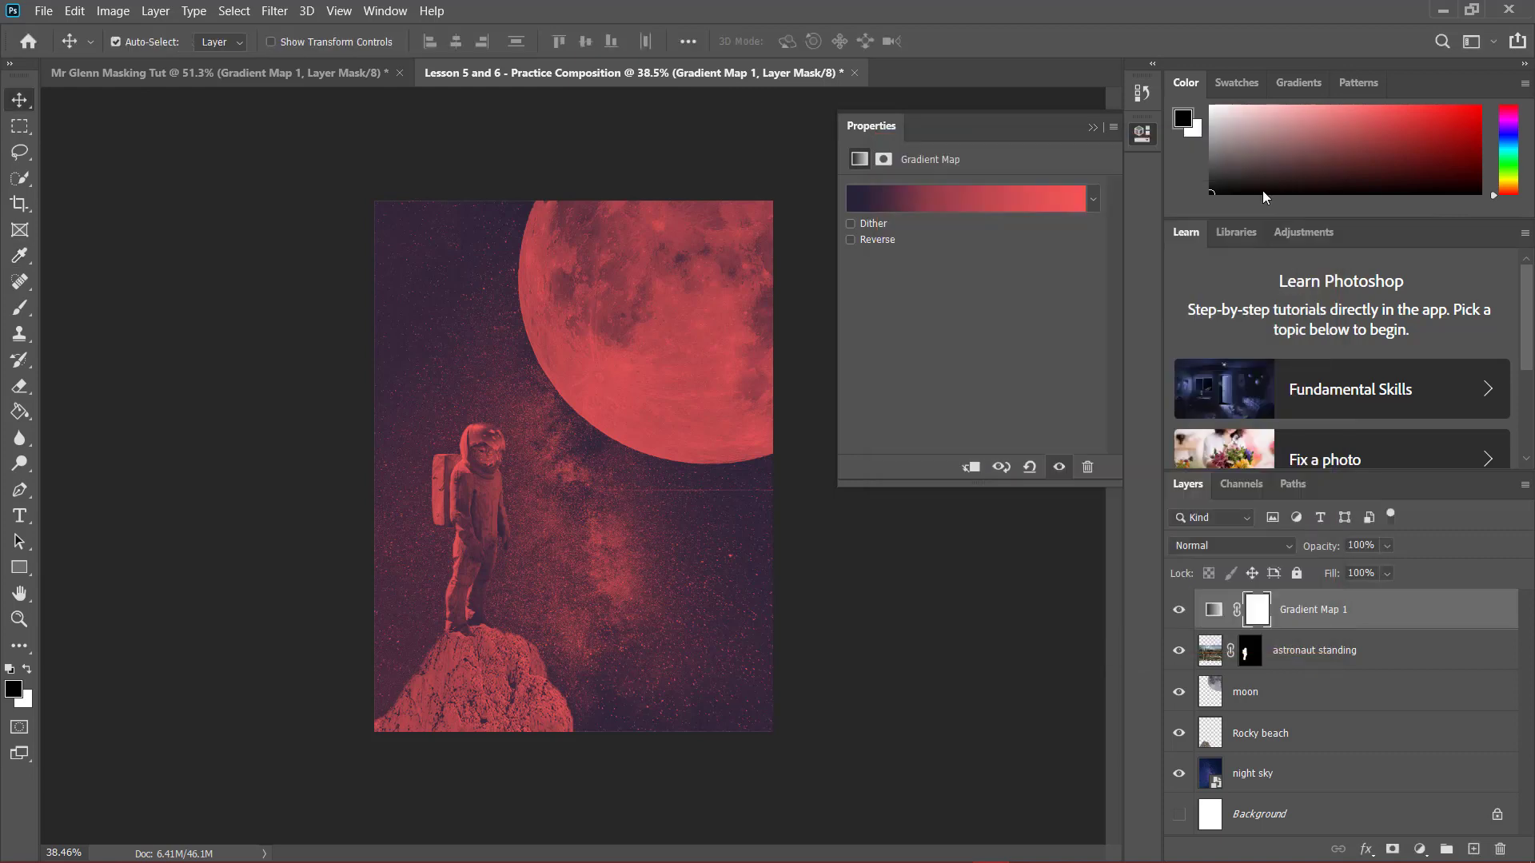
pyautogui.click(1092, 128)
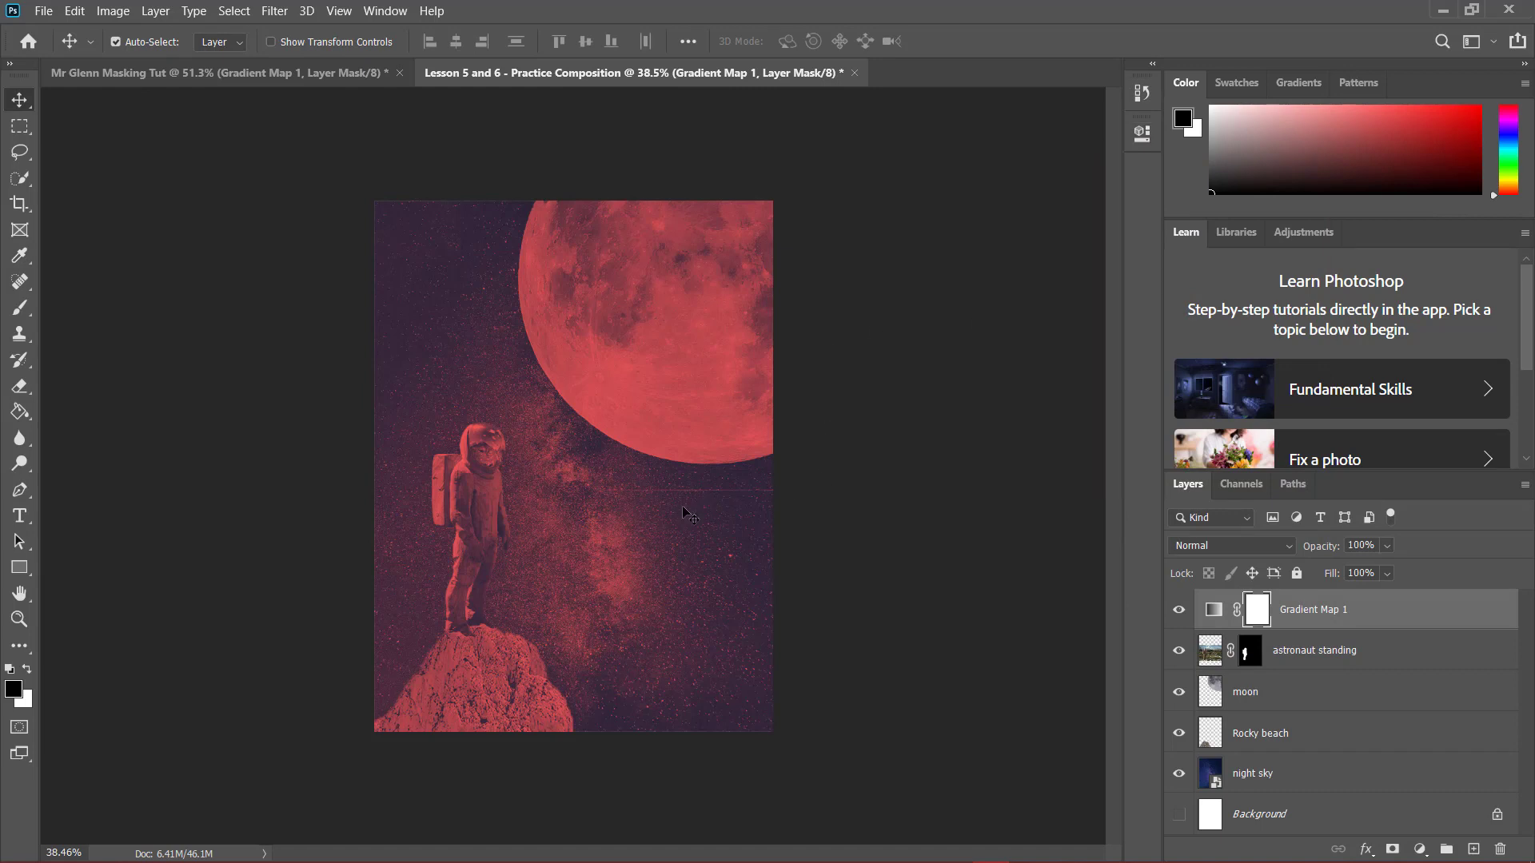
# - Add a white text layer with the author's name and place it in the canvas's lower-right corner beside the rock
pyautogui.press('t')
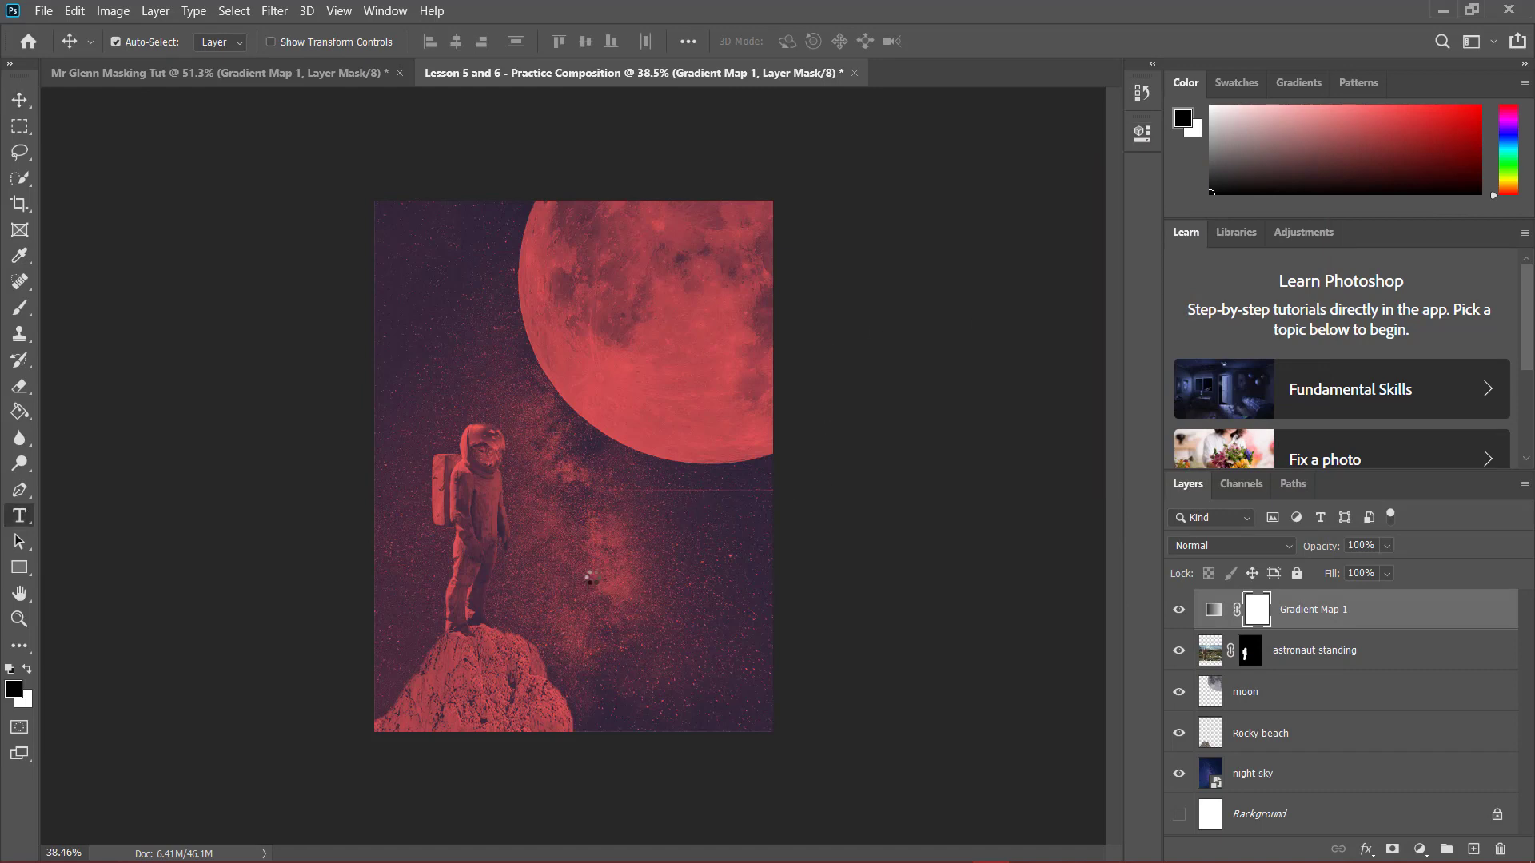
pyautogui.click(604, 576)
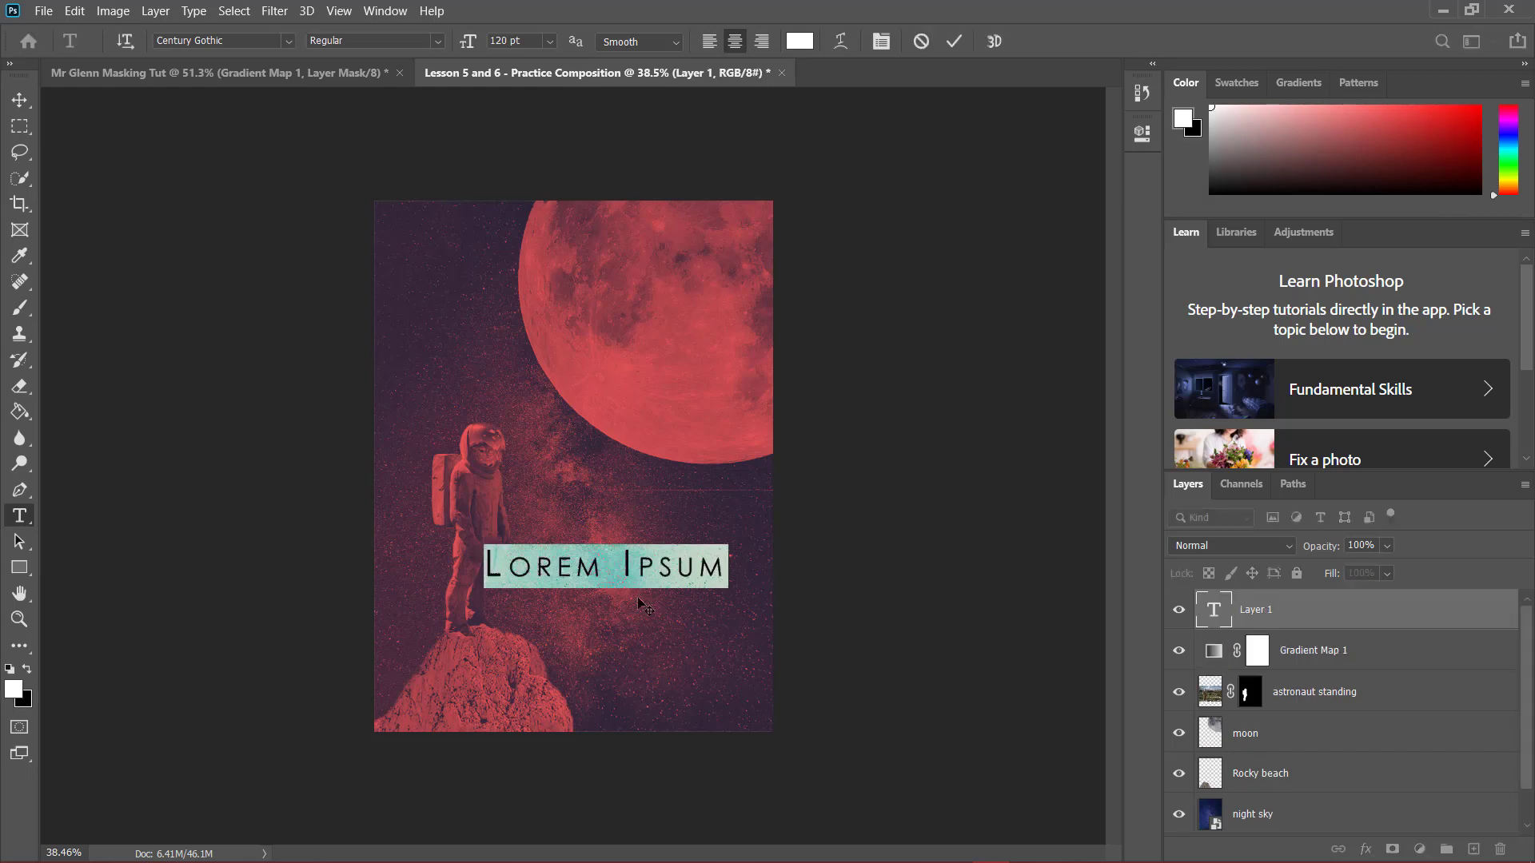
pyautogui.write('Mr')
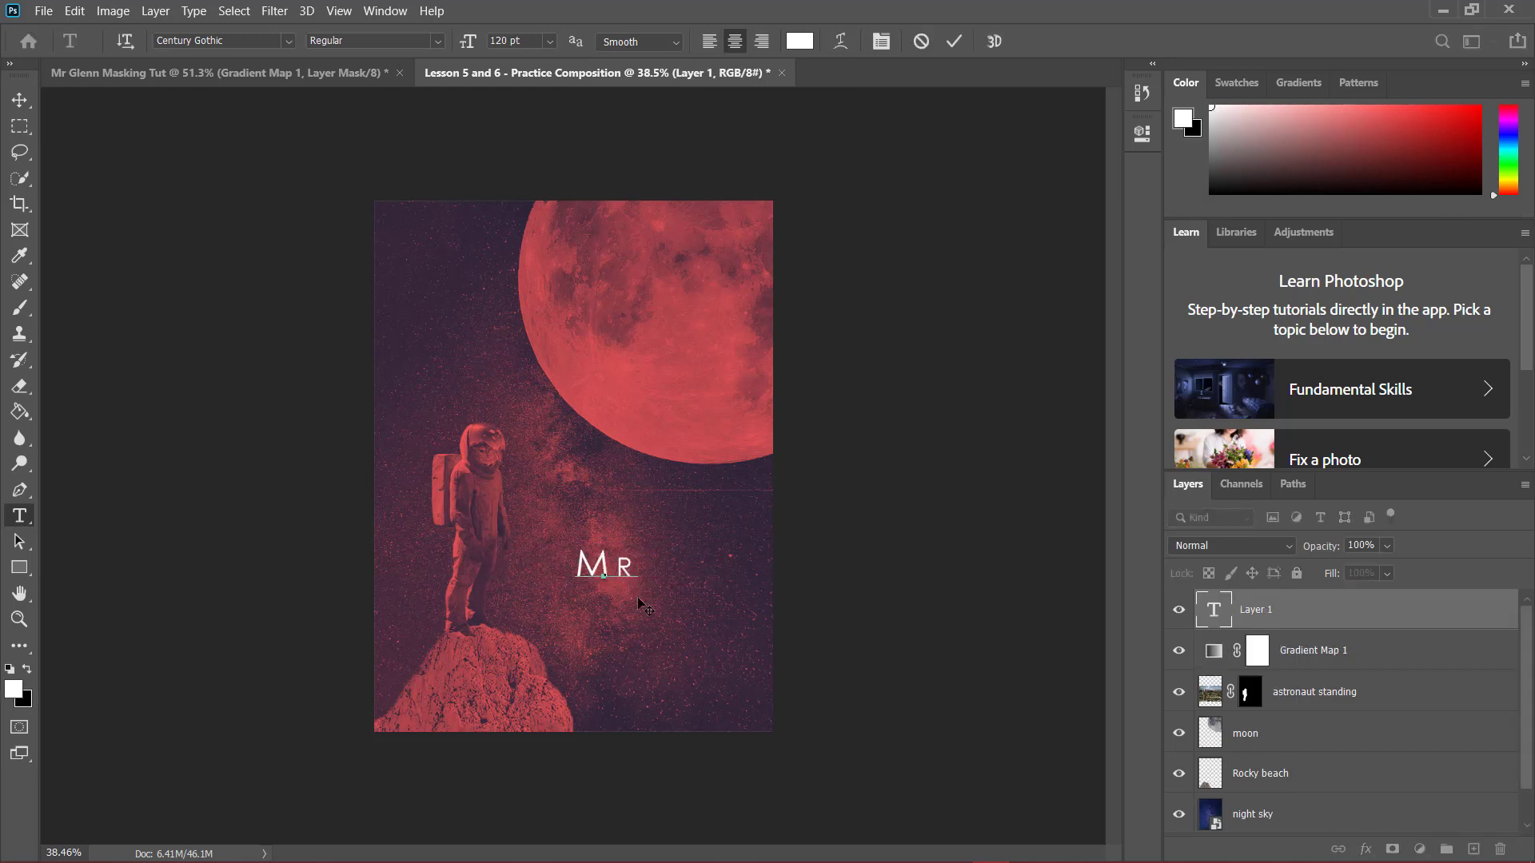
pyautogui.write('. Glenn')
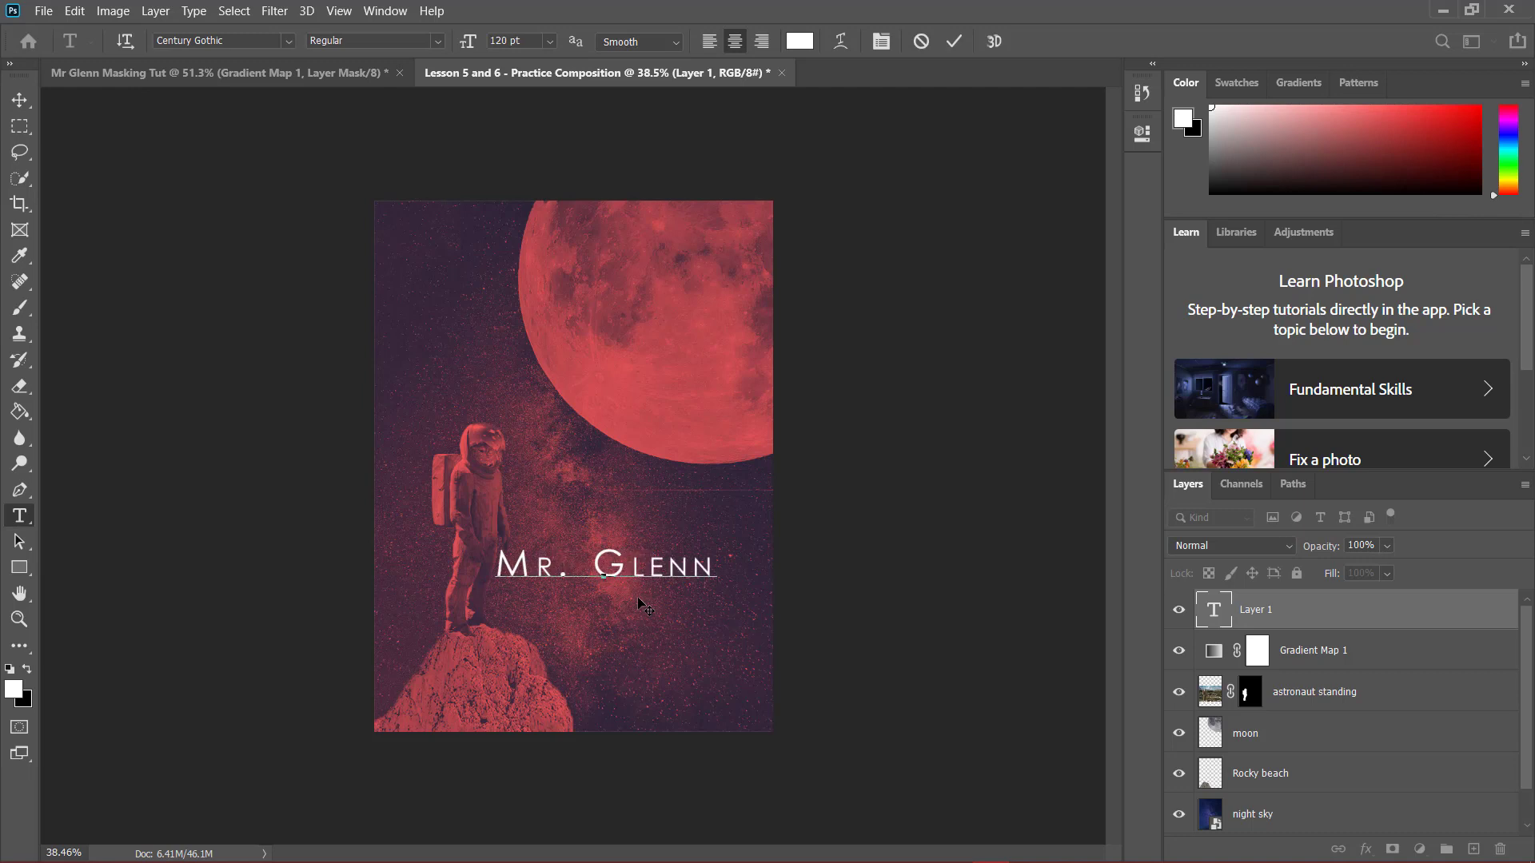
pyautogui.moveTo(617, 612)
pyautogui.mouseDown()
pyautogui.moveTo(673, 652)
pyautogui.moveTo(682, 753)
pyautogui.mouseUp()
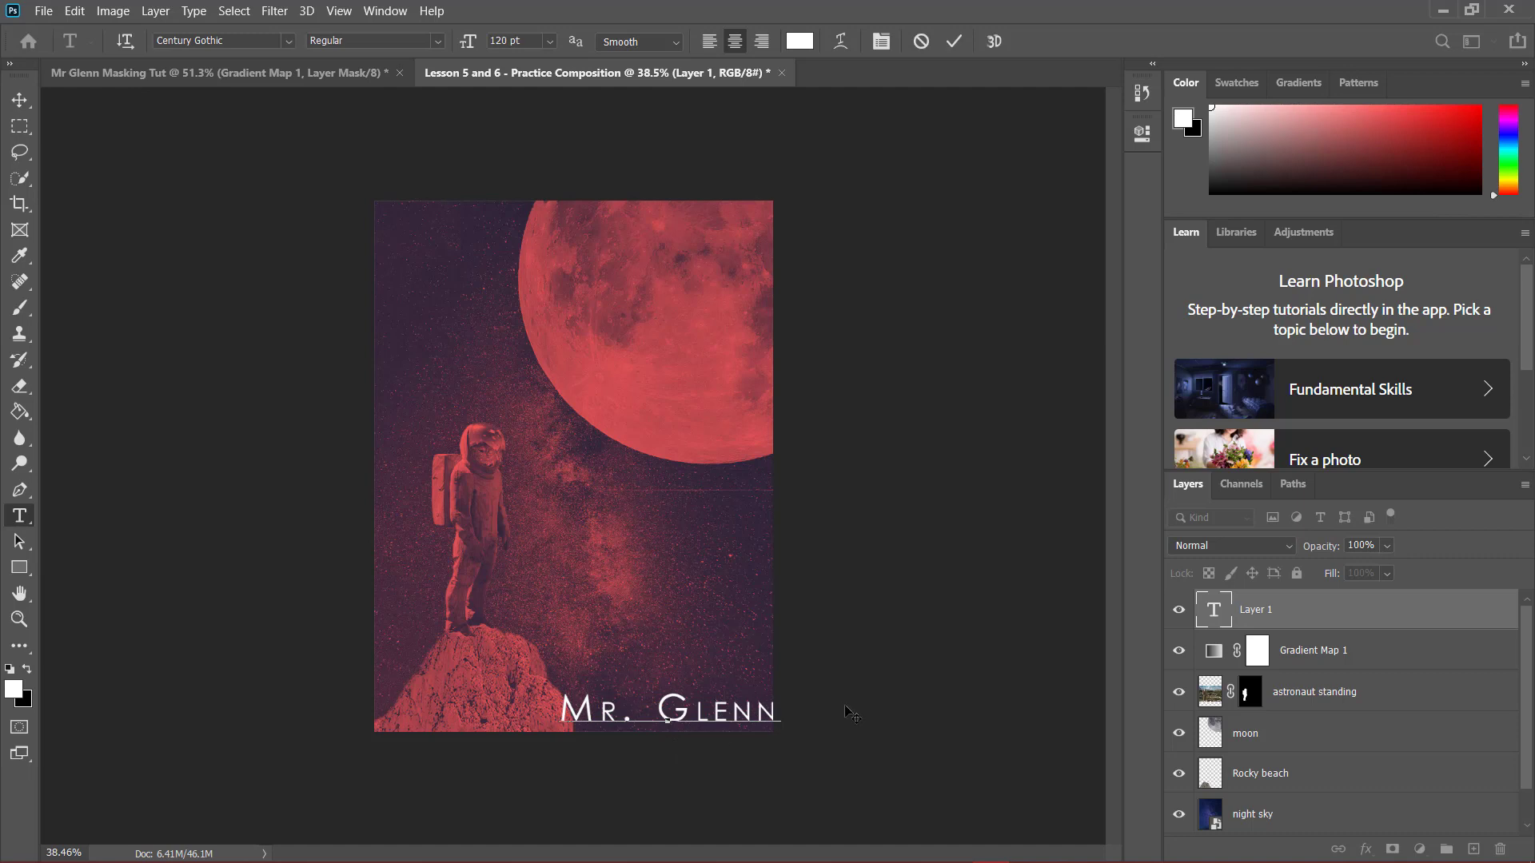
pyautogui.hotkey('ctrl', 'Return')
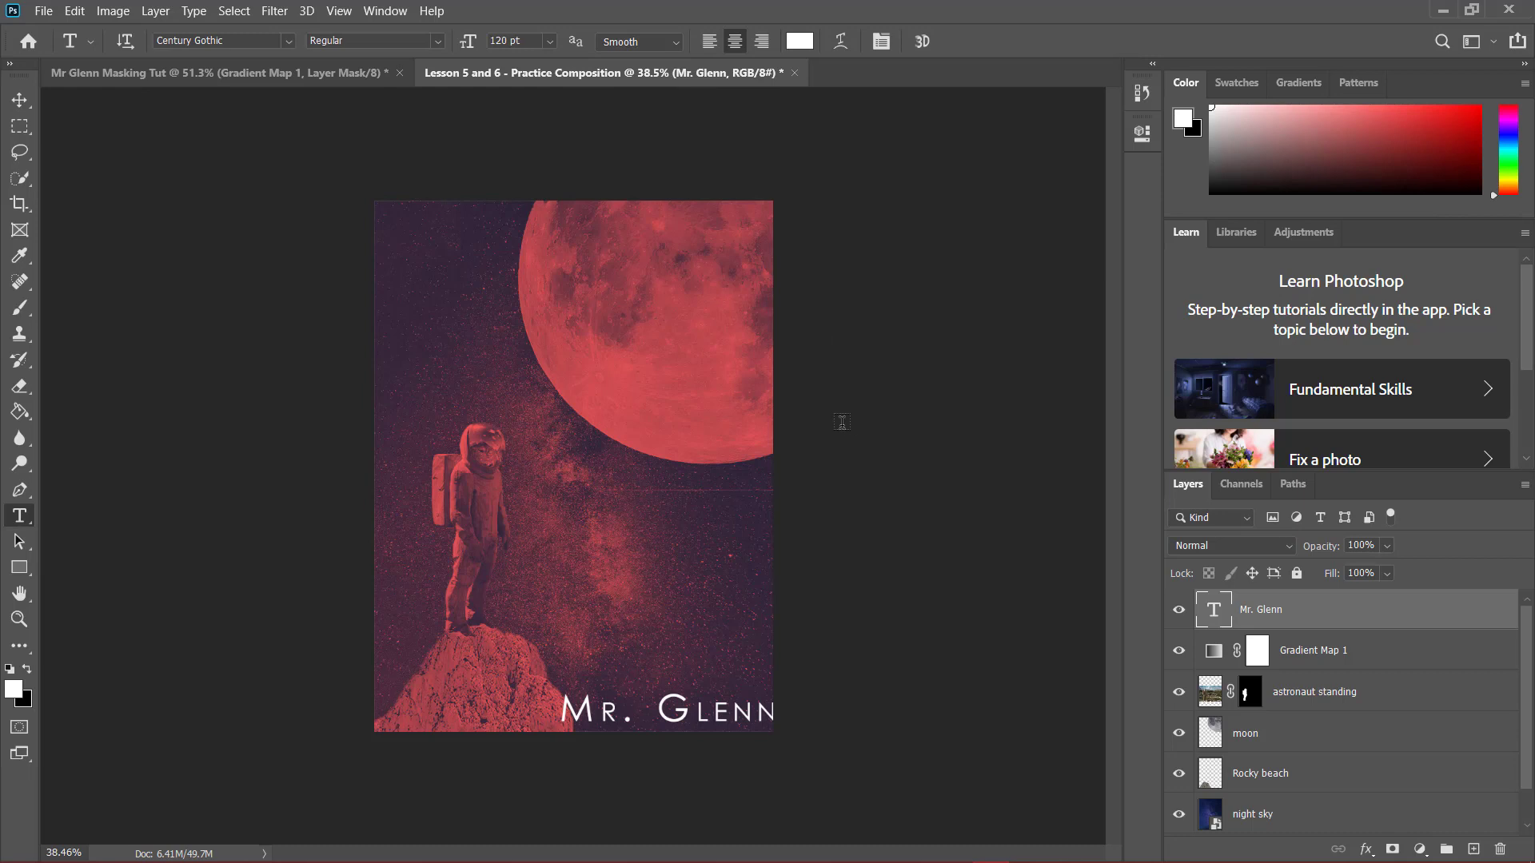
pyautogui.moveTo(1041, 859)
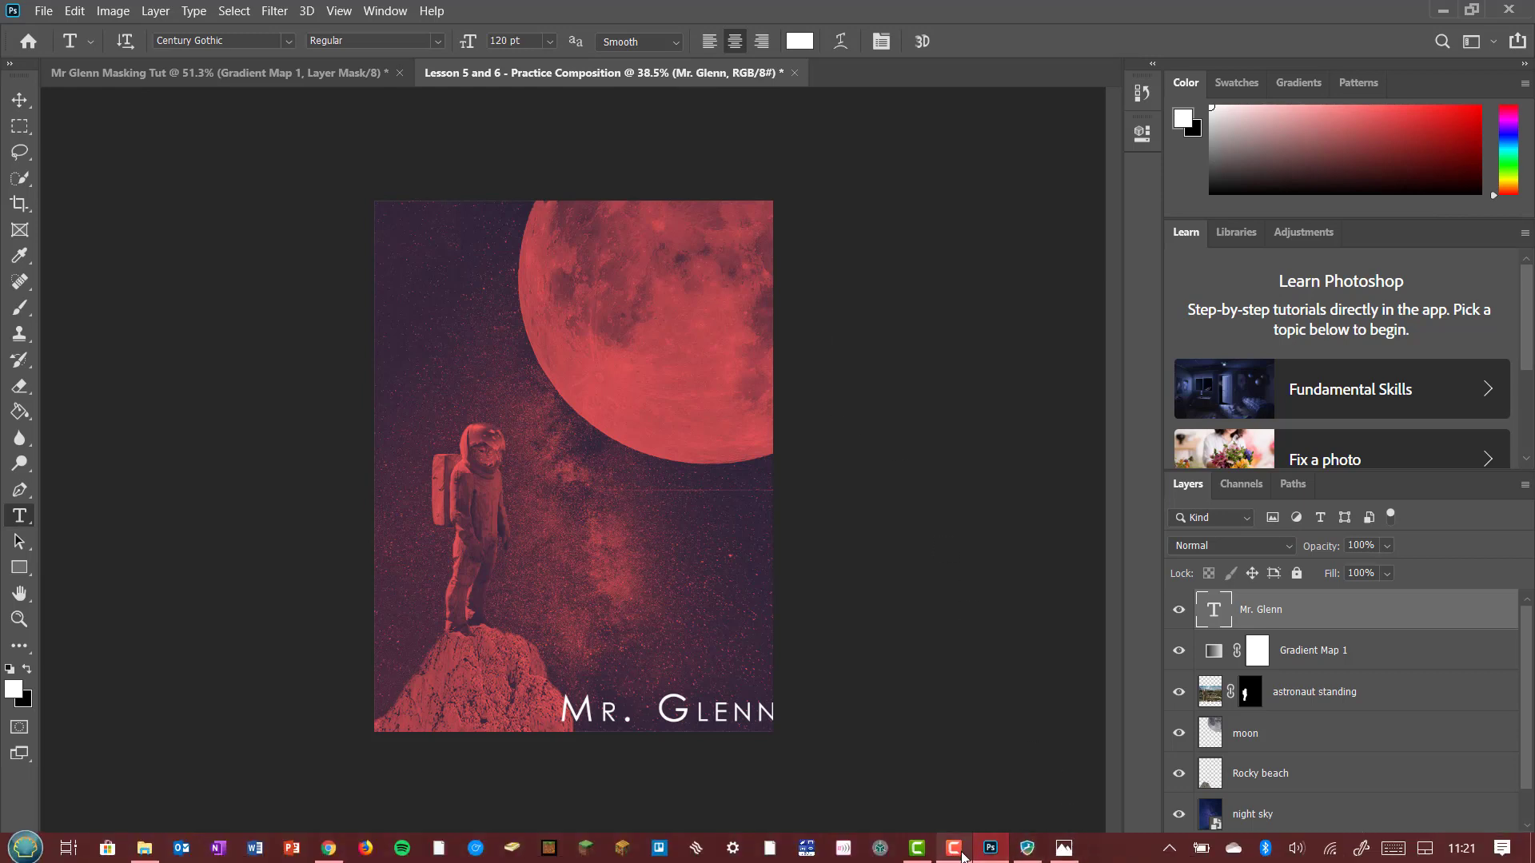